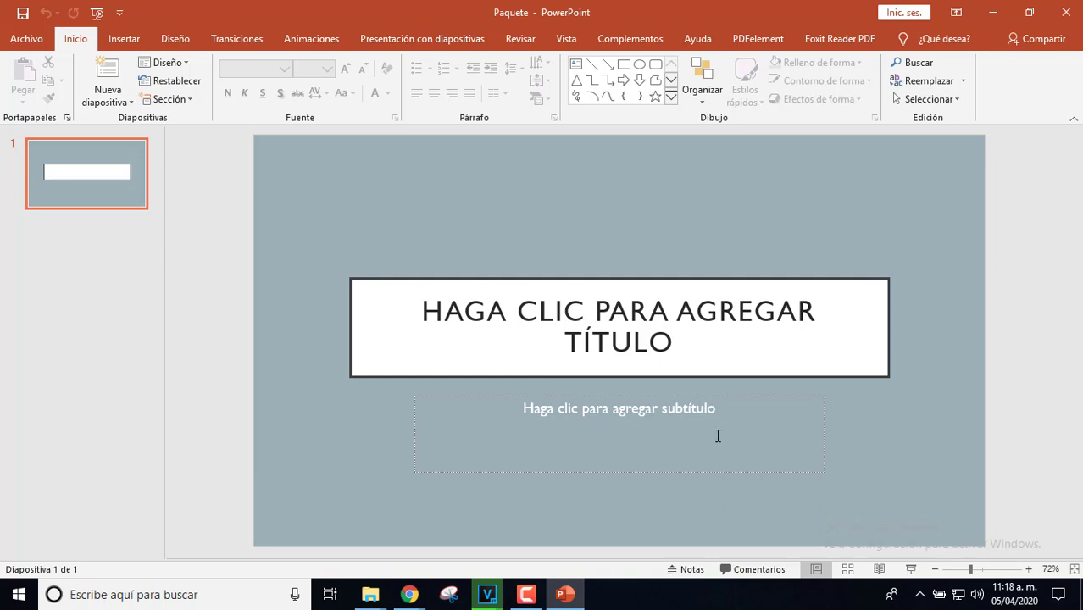
# Type MATEMÁTICA as the title of slide 1
pyautogui.click(659, 348)
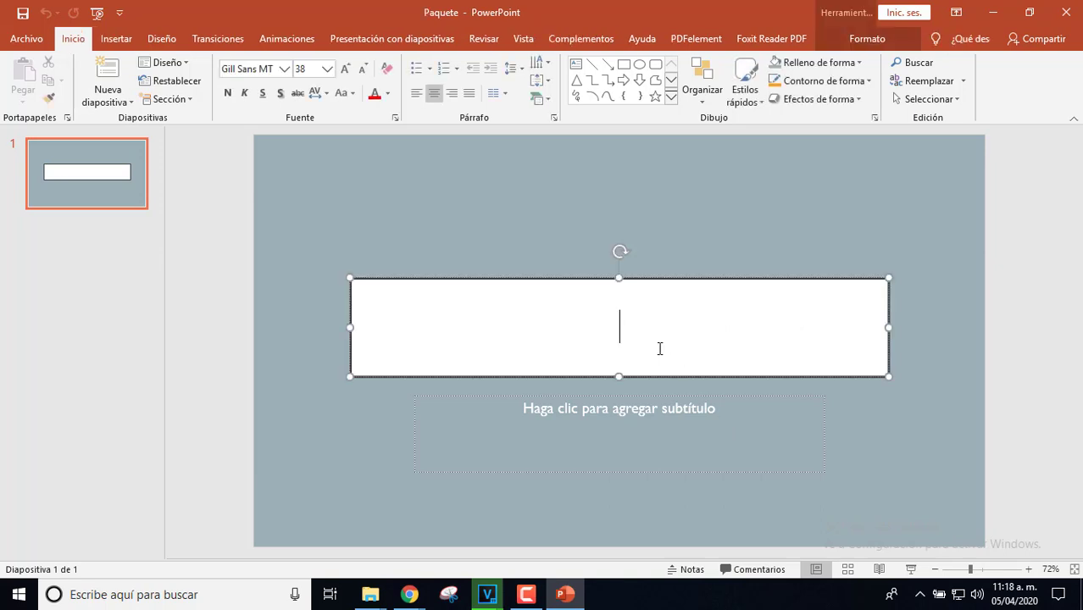
pyautogui.write('MATEMÁTICA')
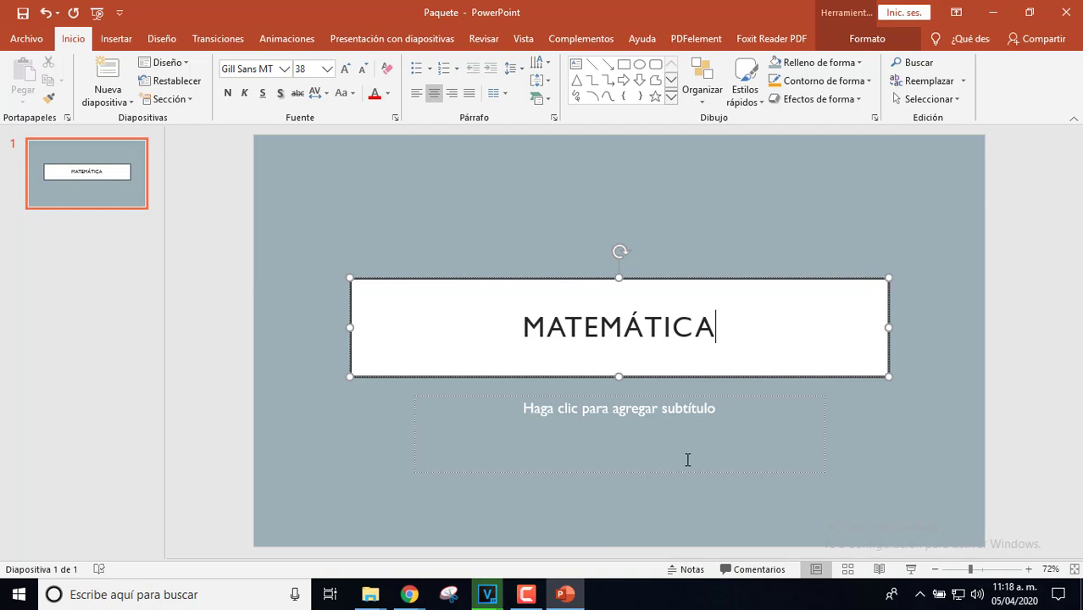
pyautogui.click(279, 154)
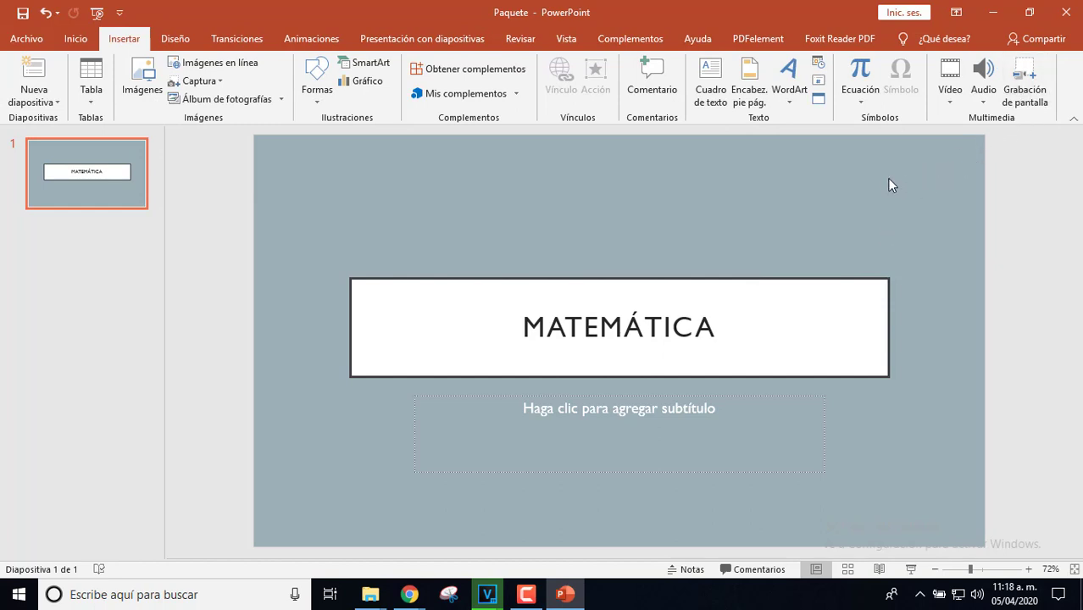
pyautogui.click(77, 182)
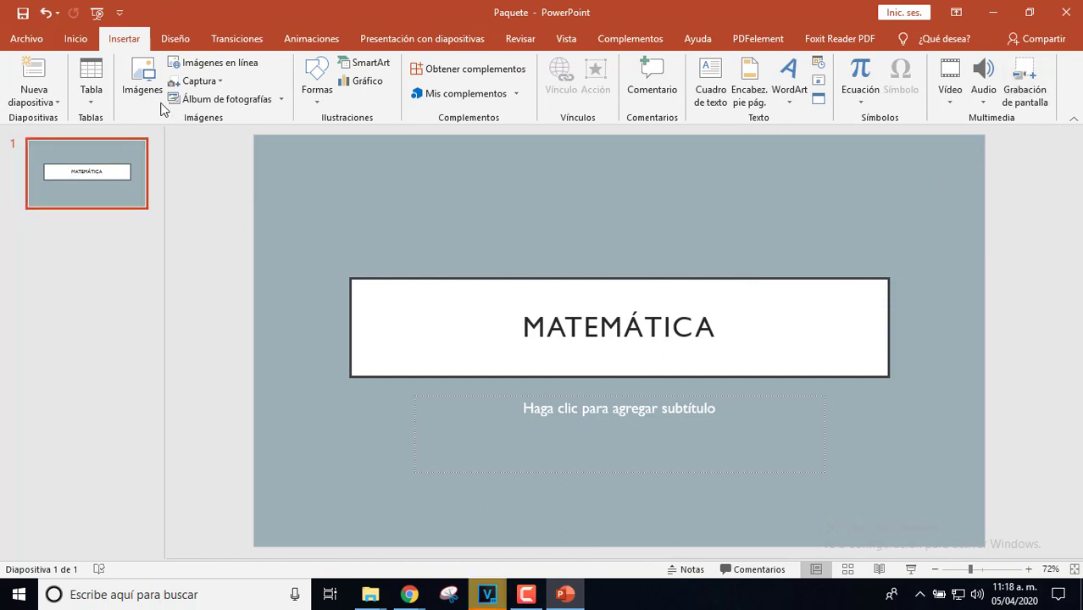
# Add a new slide 2 and insert the equation Suma = A ÷ B
pyautogui.click(32, 78)
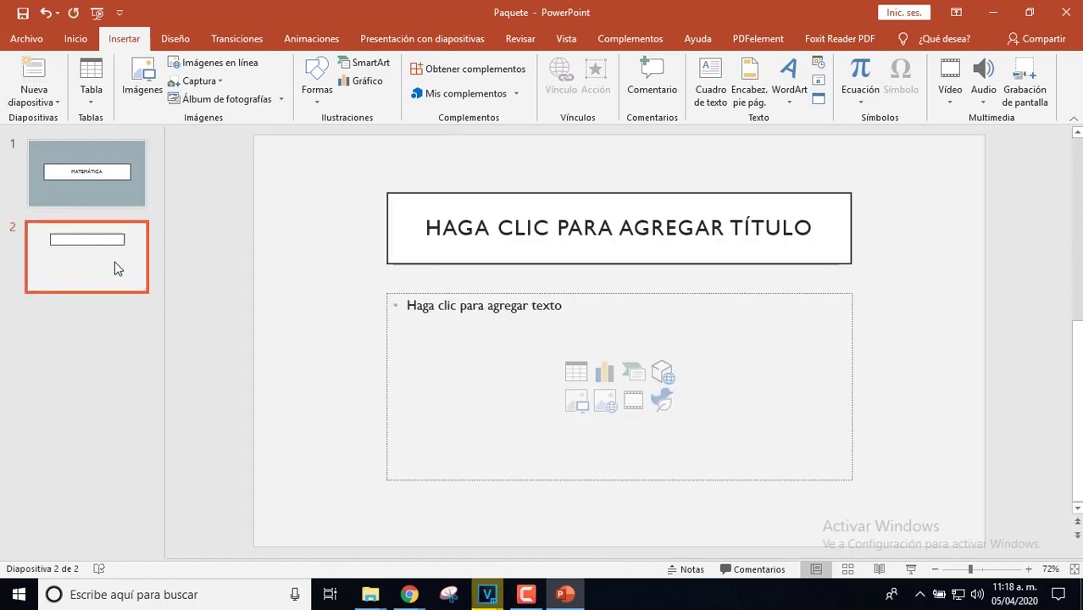
pyautogui.click(356, 300)
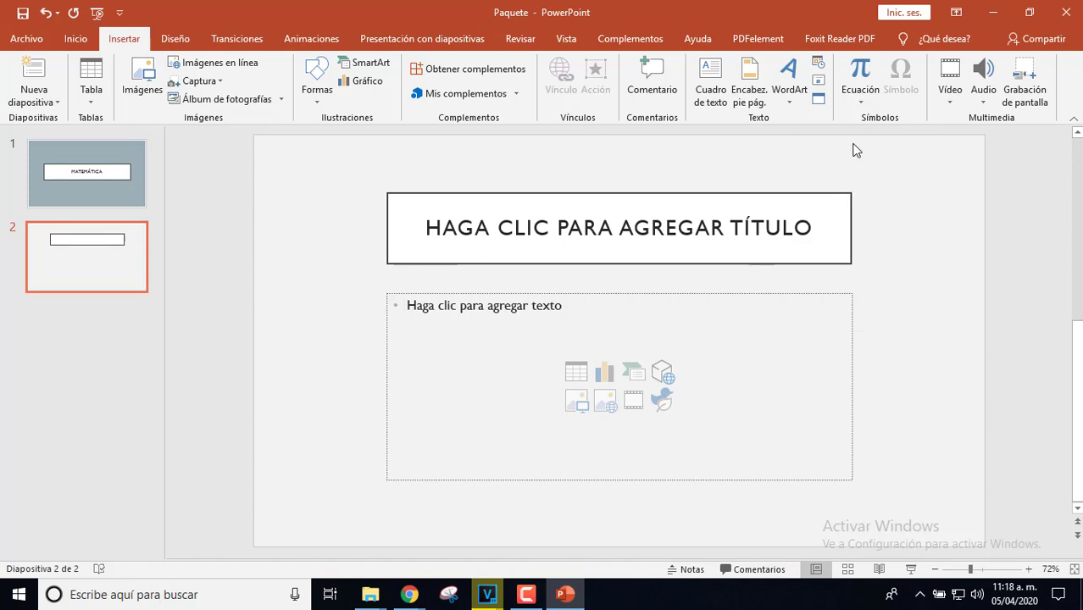
pyautogui.click(860, 76)
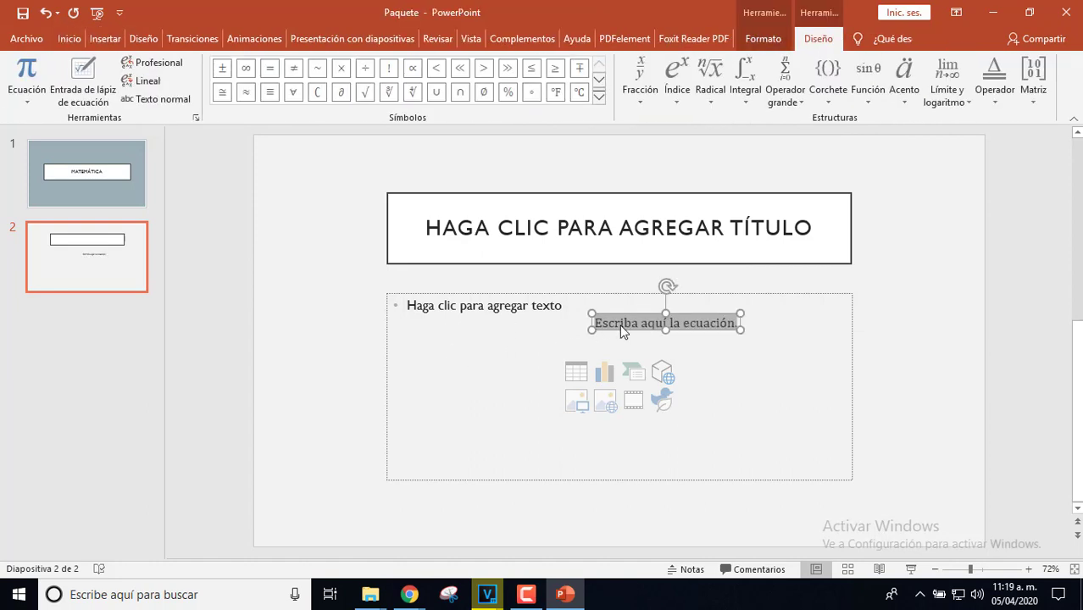
pyautogui.write('Suma =')
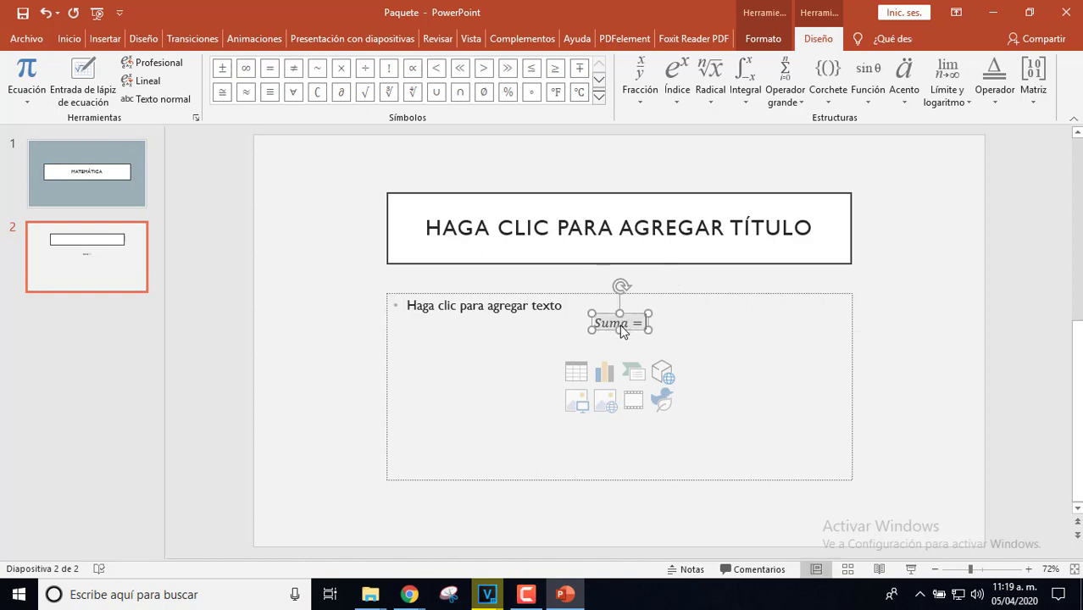
pyautogui.write(' A')
pyautogui.click(360, 70)
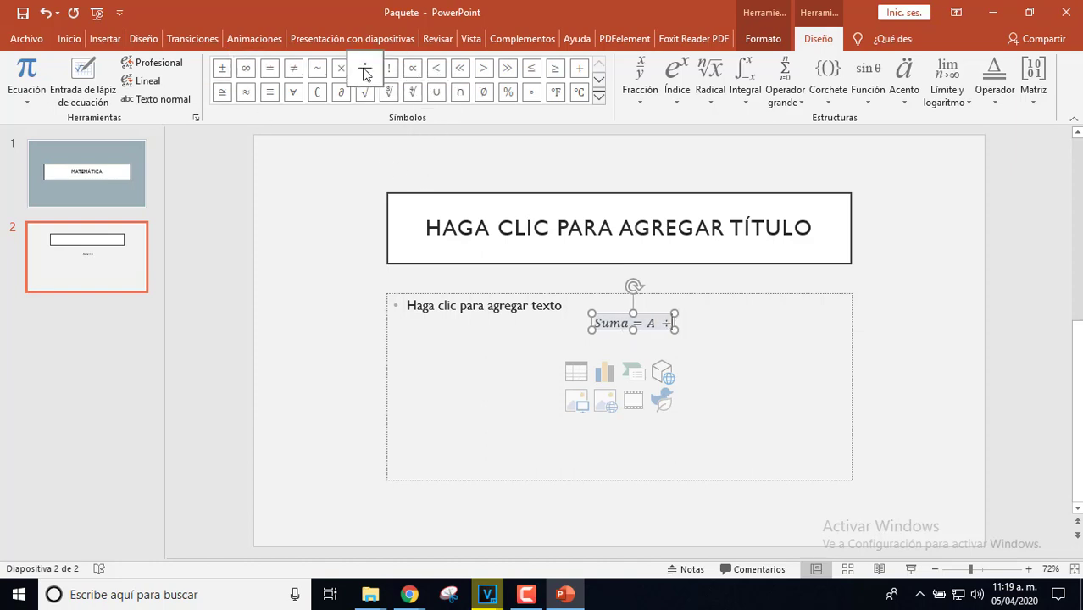
pyautogui.write(' B')
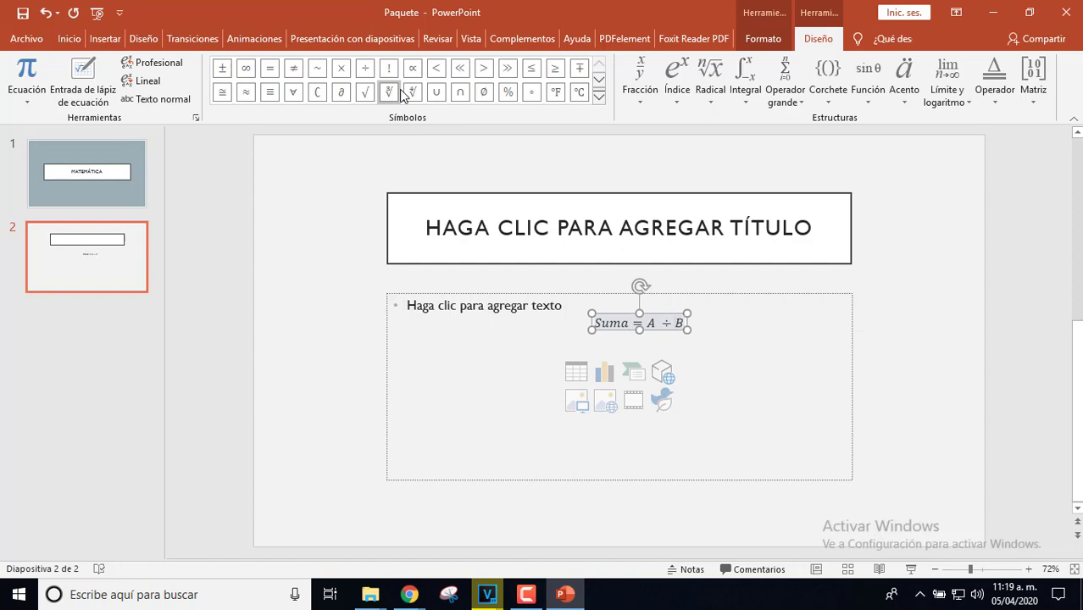
# Add the lines 'Donde A= 4' and 'Y B= 6' below the equation
pyautogui.press('Escape')
pyautogui.write('donde')
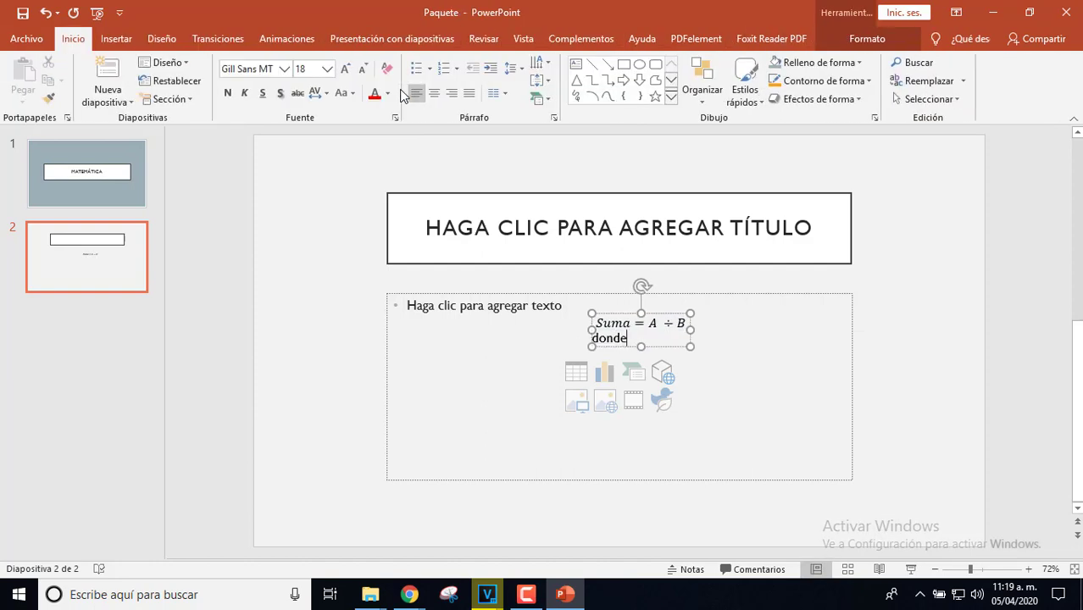
pyautogui.write(' A')
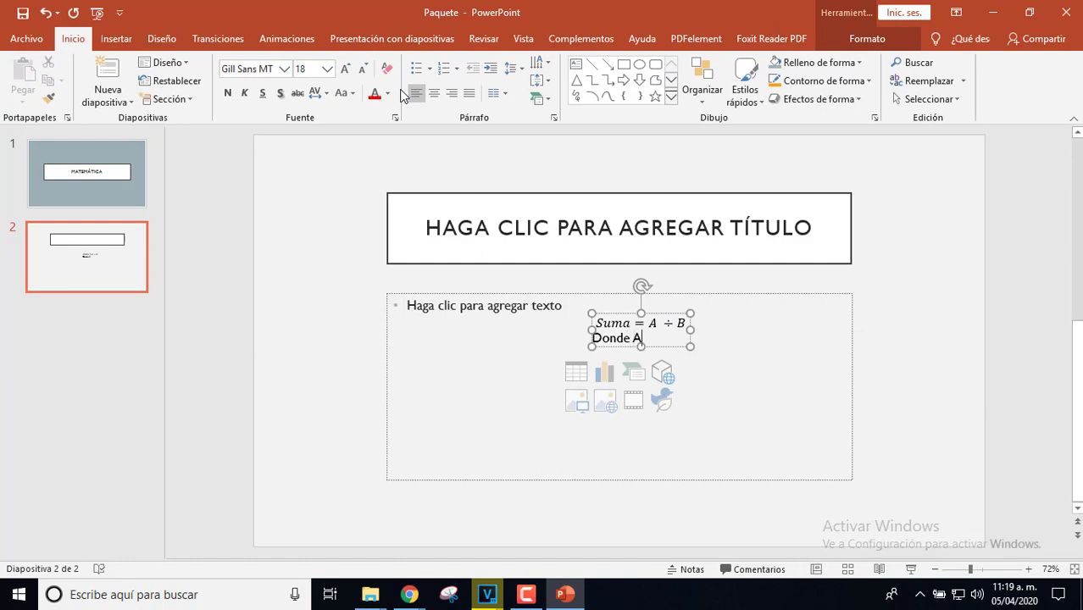
pyautogui.write('= 4')
pyautogui.press('Return')
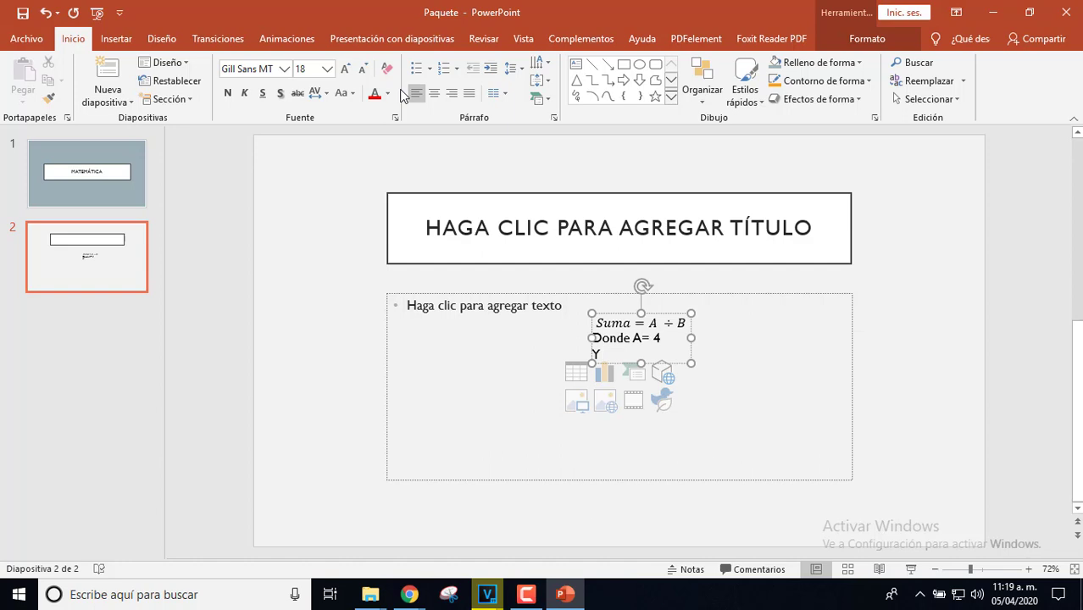
pyautogui.write(' B')
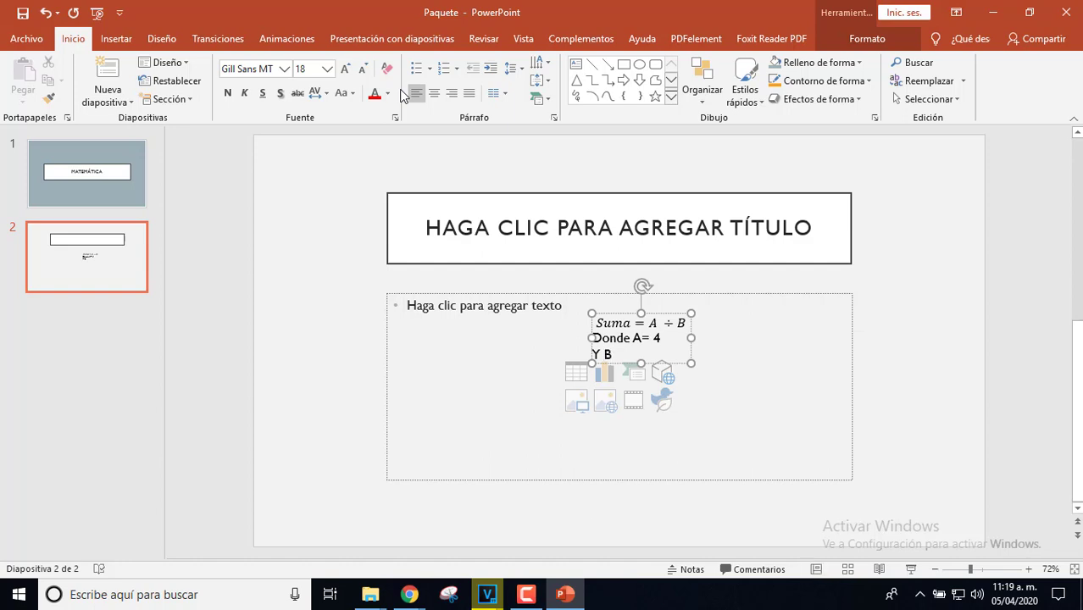
pyautogui.write('= 6')
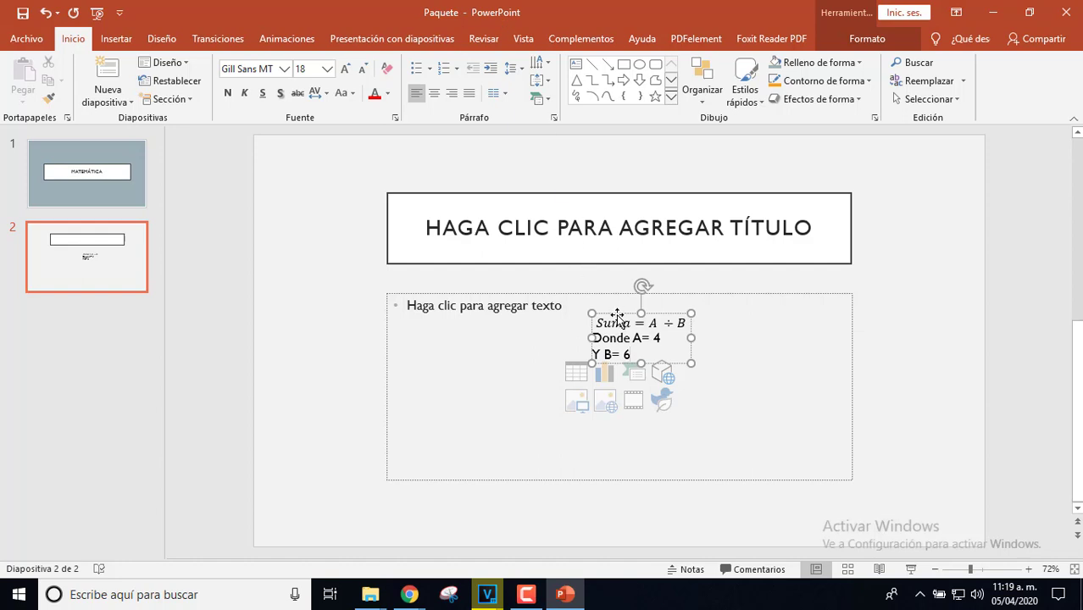
# Delete the empty content placeholder and move the equation box up-left under the title
pyautogui.moveTo(618, 314); pyautogui.dragTo(420, 316)
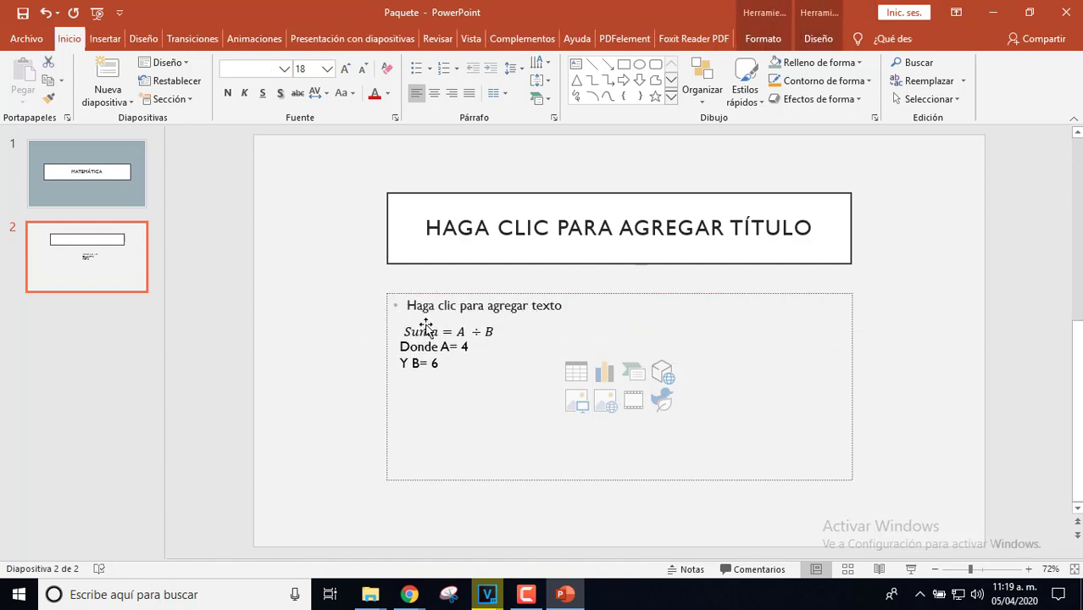
pyautogui.click(669, 328)
pyautogui.click(674, 293)
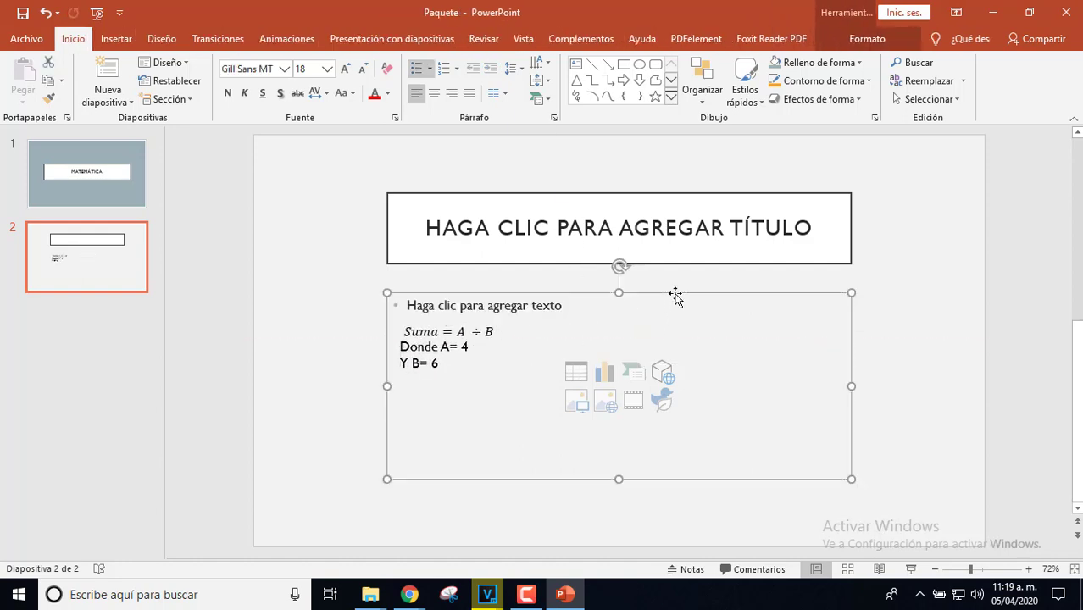
pyautogui.press('Delete')
pyautogui.click(423, 322)
pyautogui.moveTo(410, 320)
pyautogui.mouseDown()
pyautogui.moveTo(385, 281)
pyautogui.moveTo(354, 277)
pyautogui.mouseUp()
pyautogui.click(447, 353)
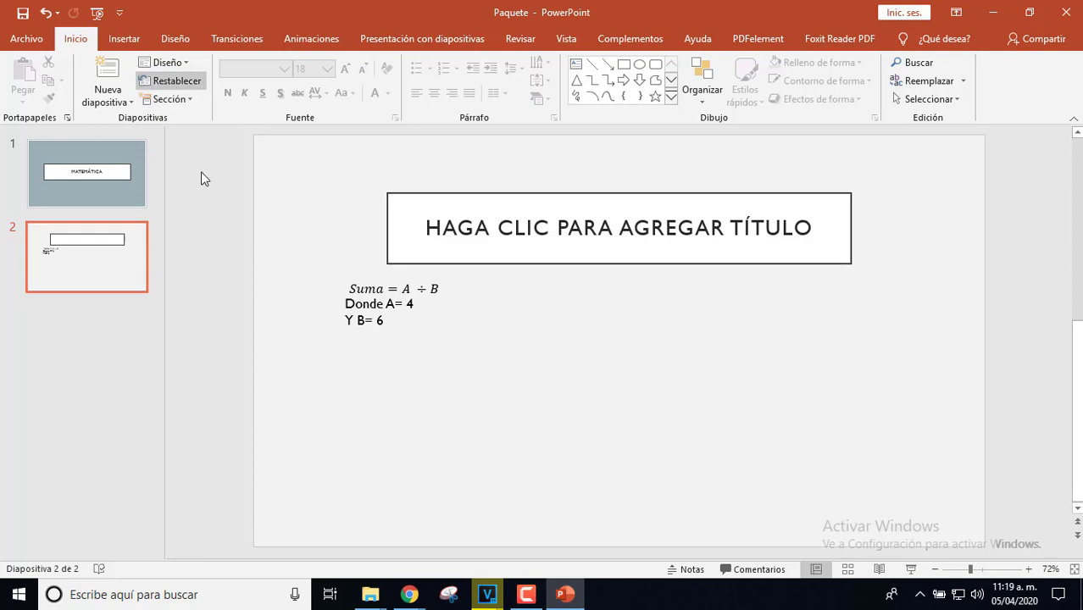
# Add a text box reading 'PASO 1:' below the equations
pyautogui.click(127, 38)
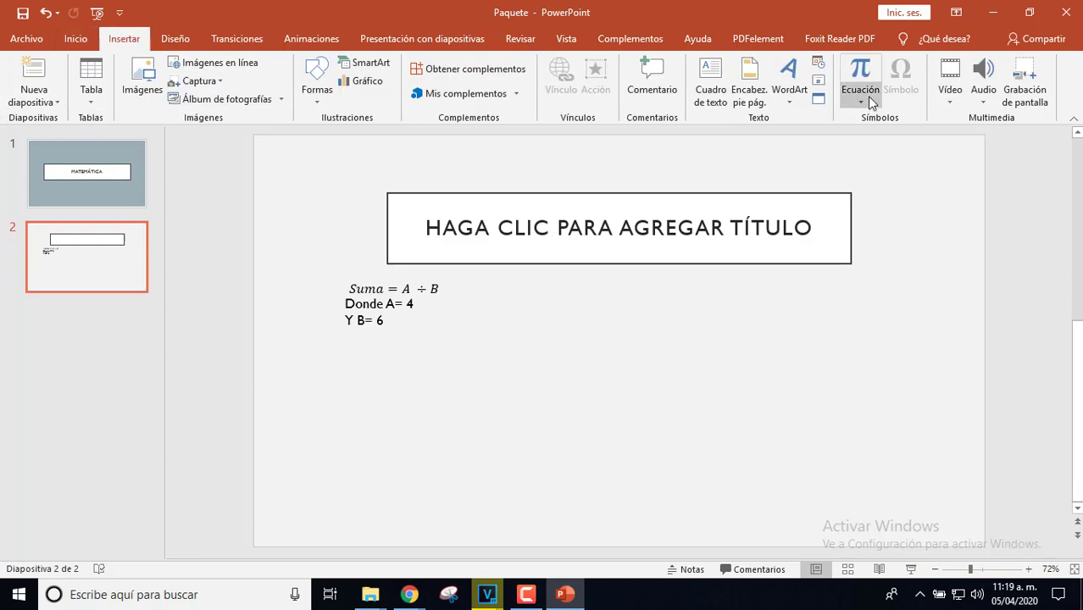
pyautogui.click(722, 78)
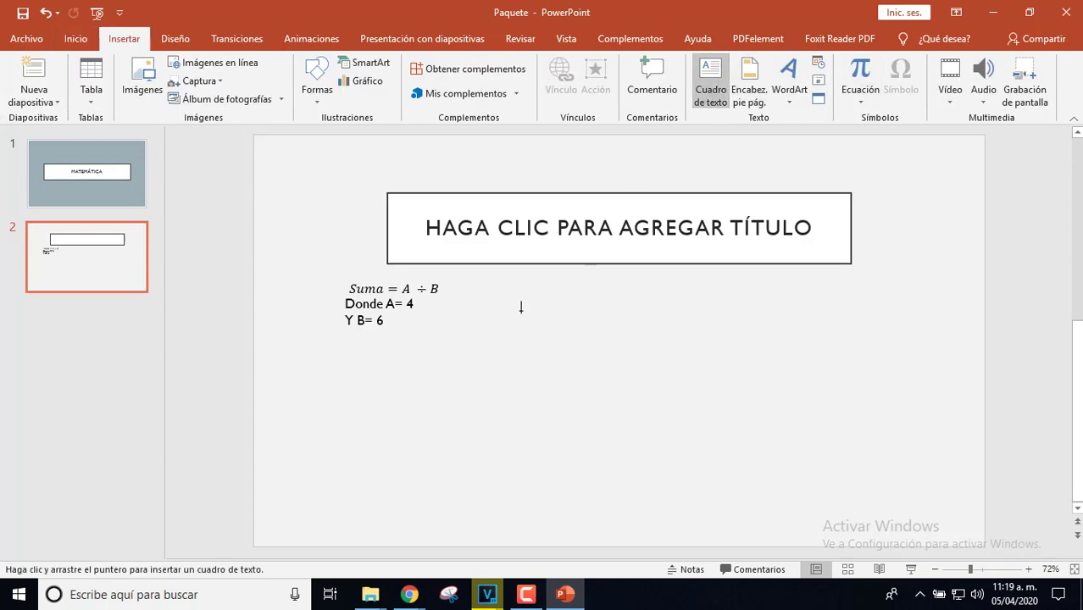
pyautogui.click(305, 359)
pyautogui.write('PASO')
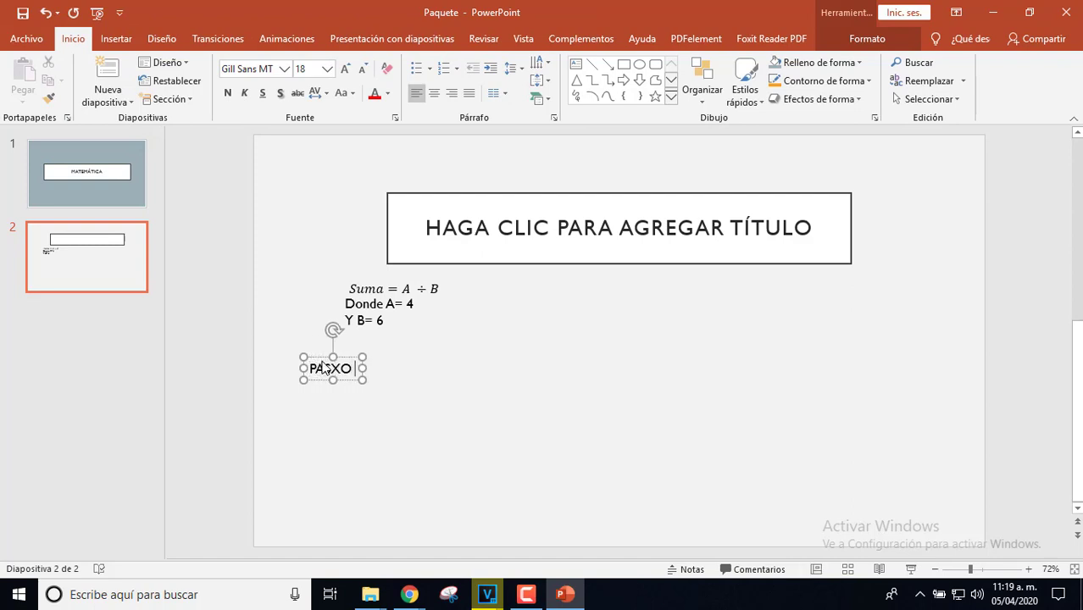
pyautogui.press('BackSpace')
pyautogui.press('BackSpace')
pyautogui.write('O 1')
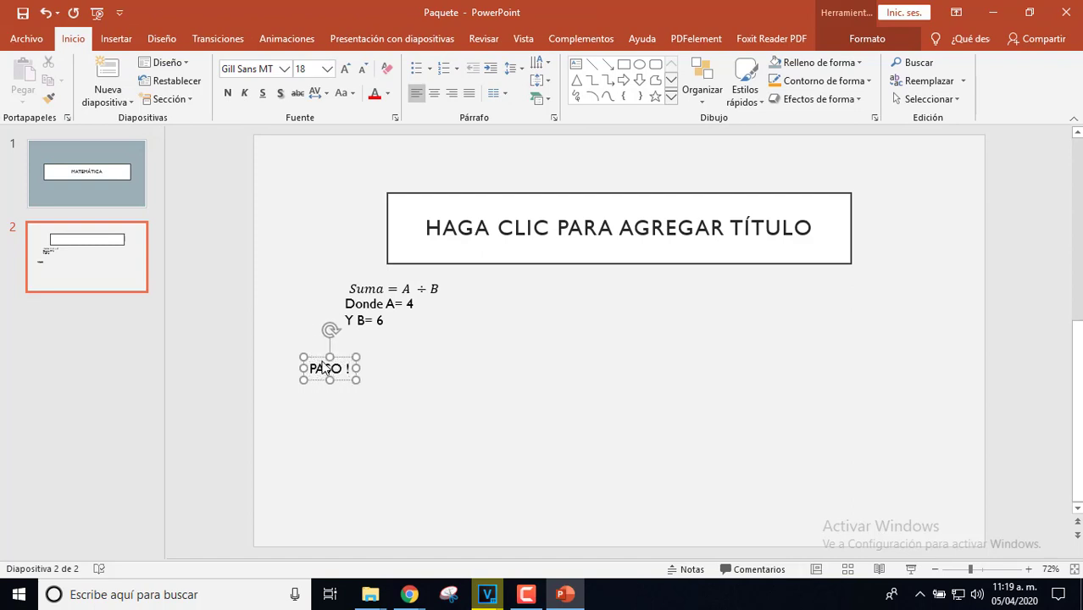
pyautogui.press('BackSpace')
pyautogui.write('1:')
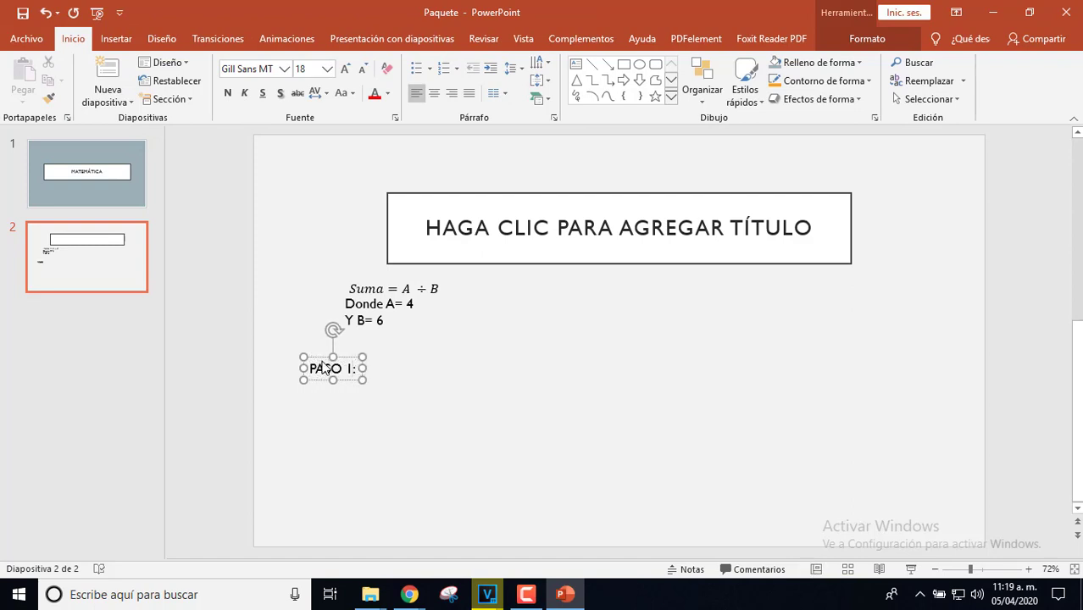
pyautogui.click(487, 435)
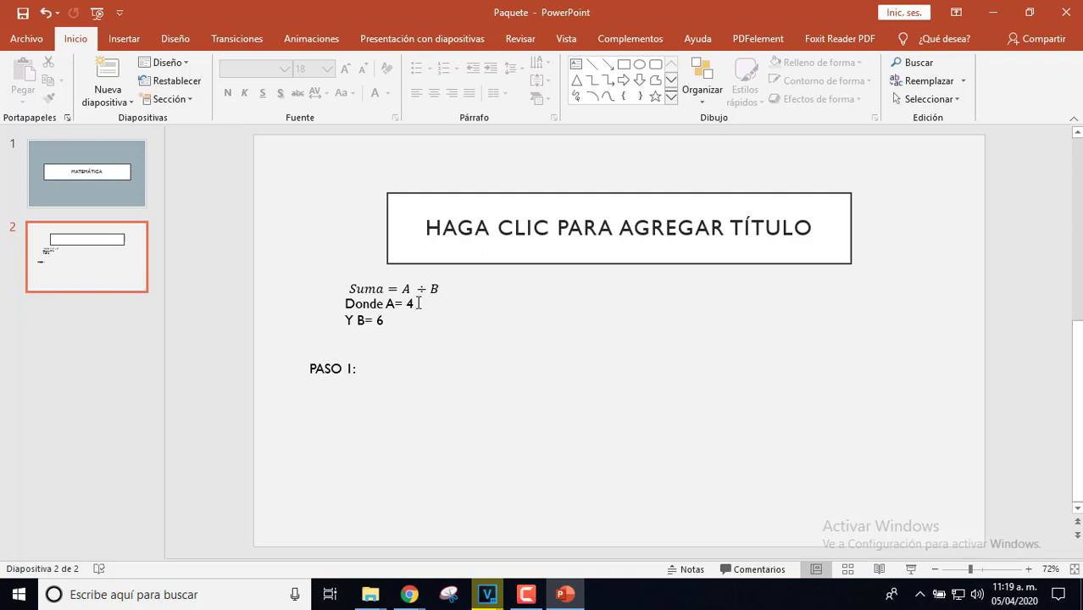
# Replace the ÷ sign with + so the equation reads Suma = A + B
pyautogui.click(354, 290)
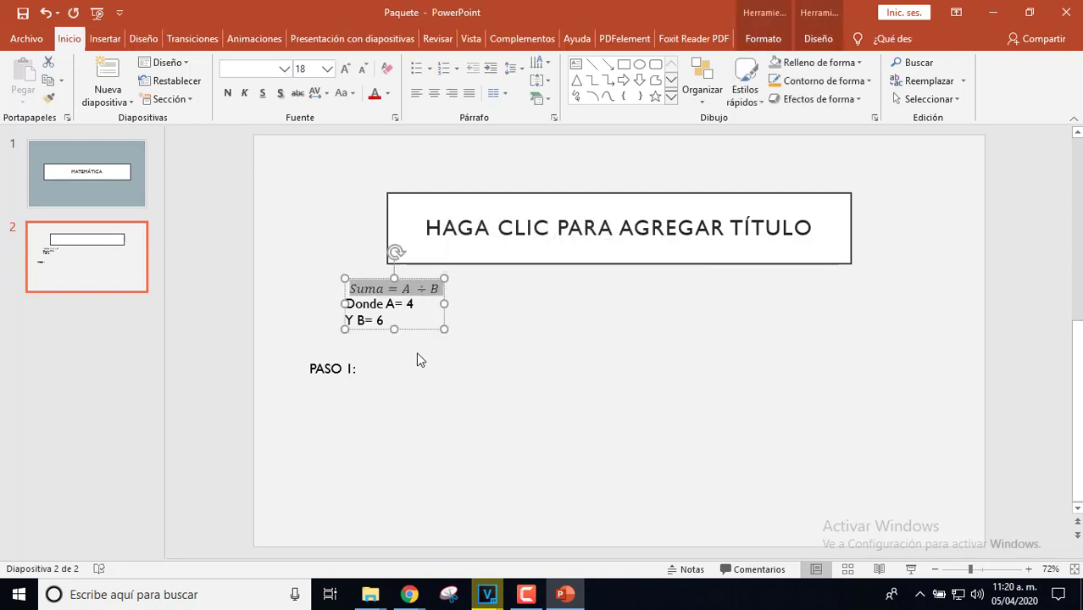
pyautogui.click(428, 290)
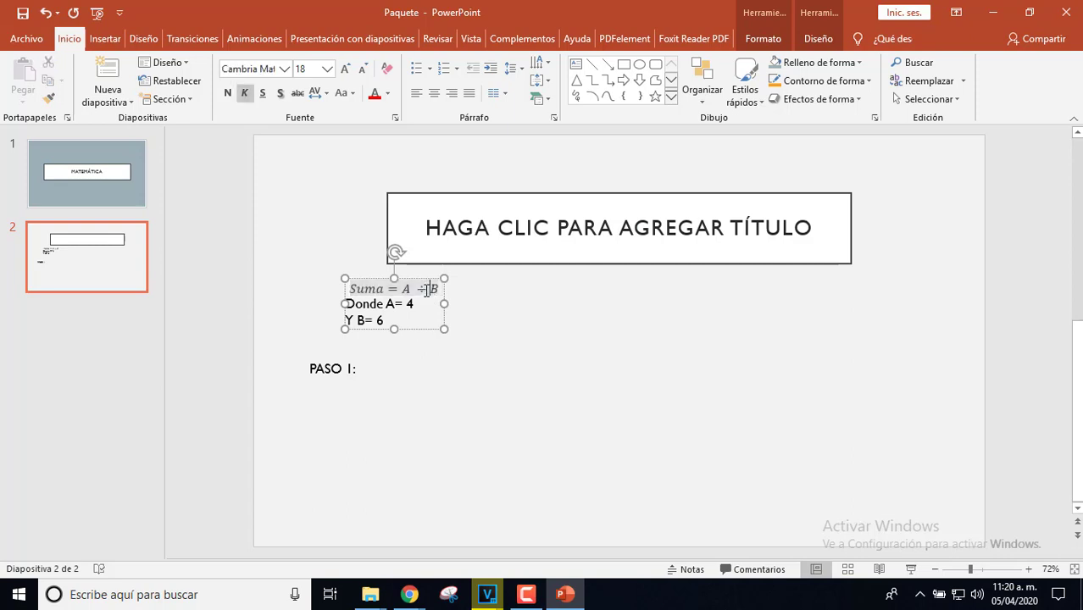
pyautogui.click(419, 290)
pyautogui.moveTo(416, 290); pyautogui.dragTo(422, 291)
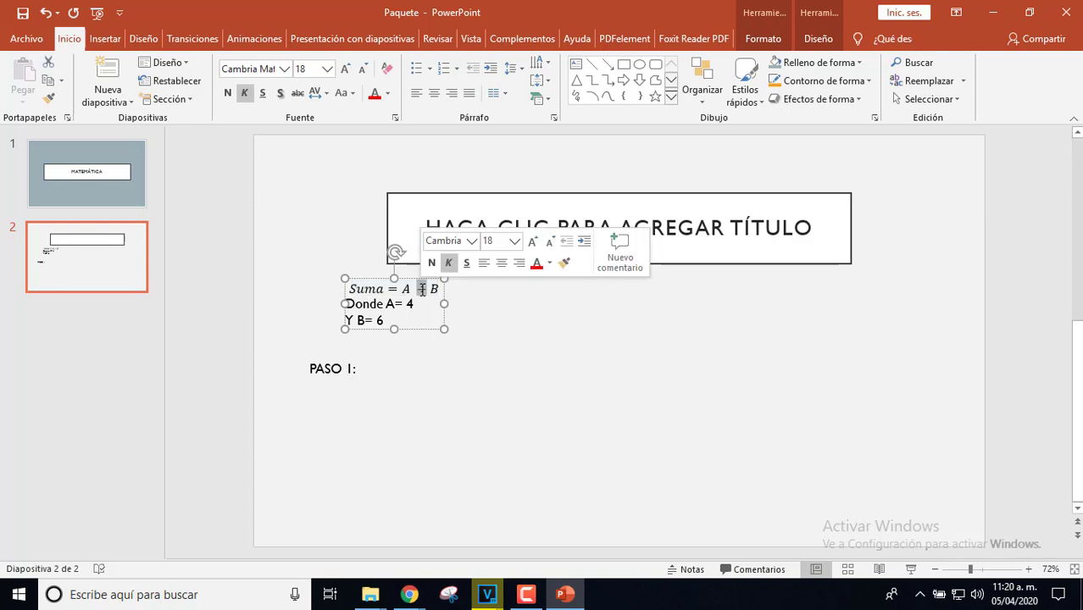
pyautogui.click(422, 290)
pyautogui.click(449, 377)
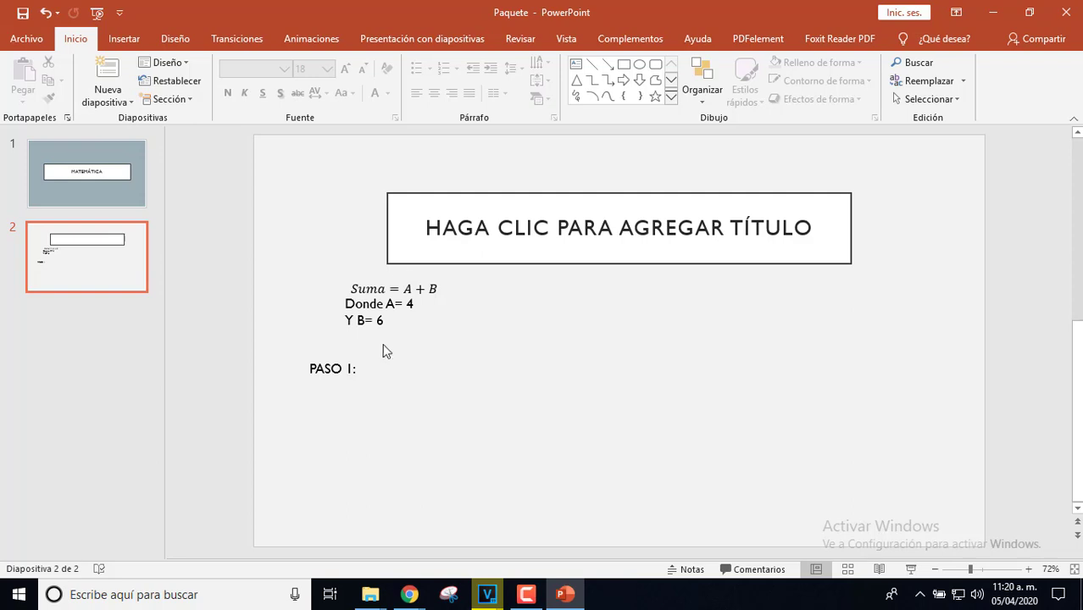
# Paste a copy of the equation beside PASO I: and delete its Donde/Y lines
pyautogui.click(407, 278)
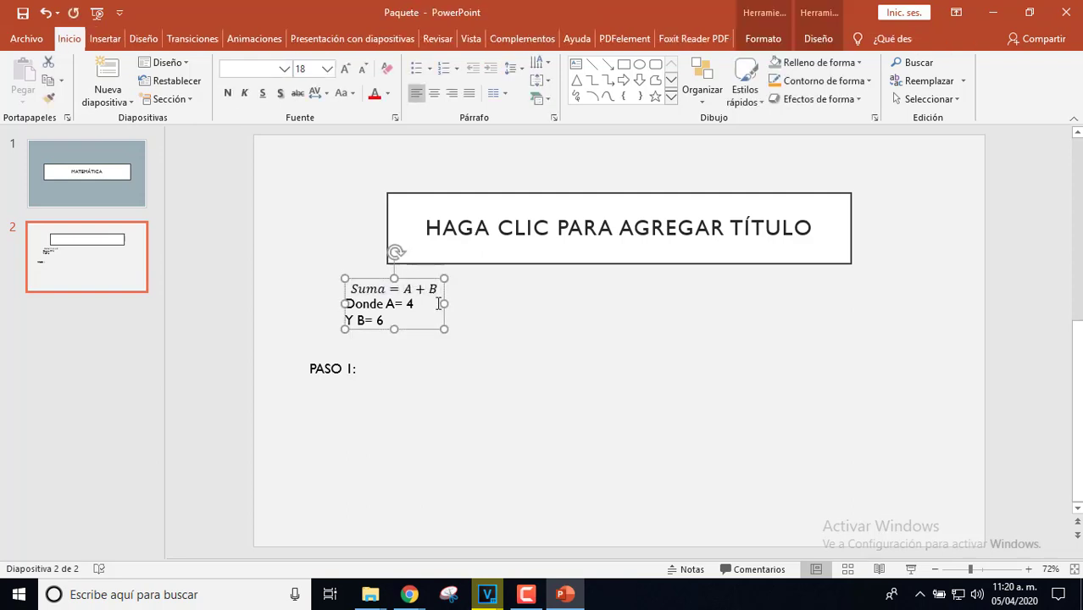
pyautogui.click(386, 383)
pyautogui.hotkey('ctrl', 'v')
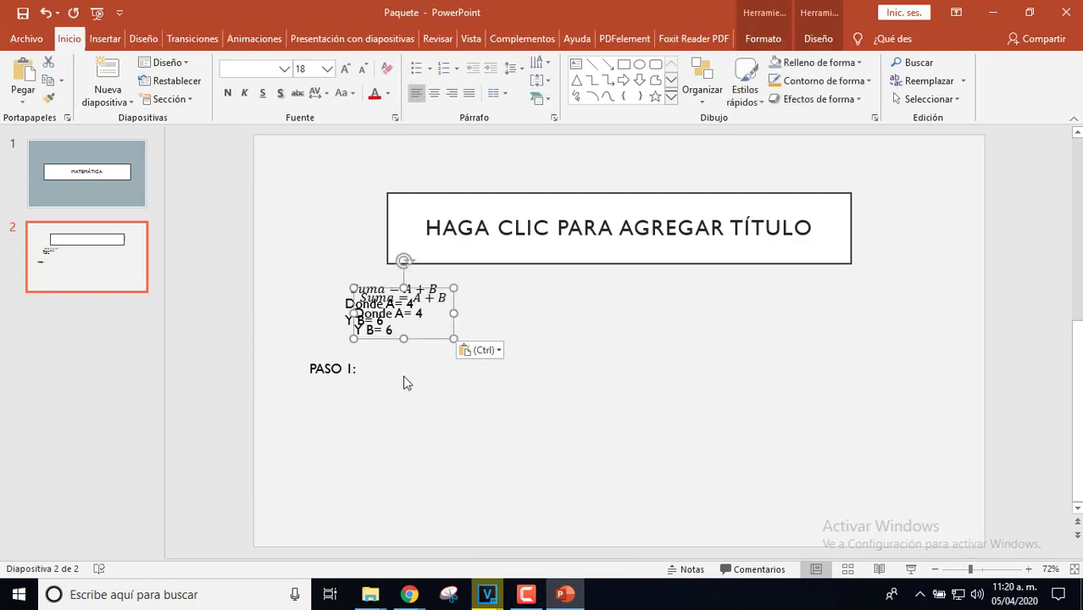
pyautogui.moveTo(422, 330); pyautogui.dragTo(452, 405)
pyautogui.click(413, 386)
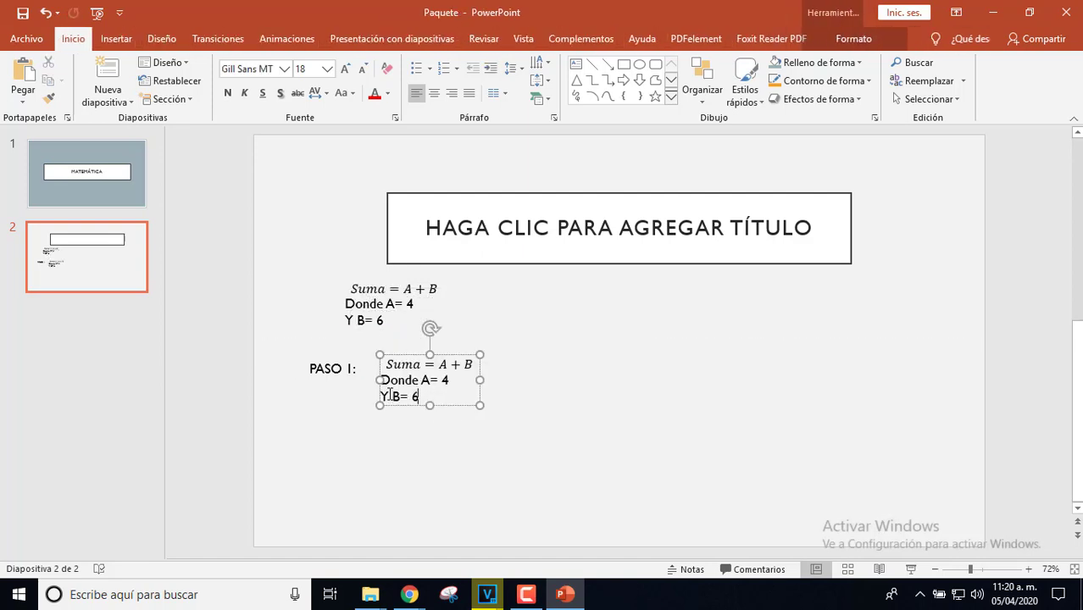
pyautogui.moveTo(420, 397); pyautogui.dragTo(381, 378)
pyautogui.press('BackSpace')
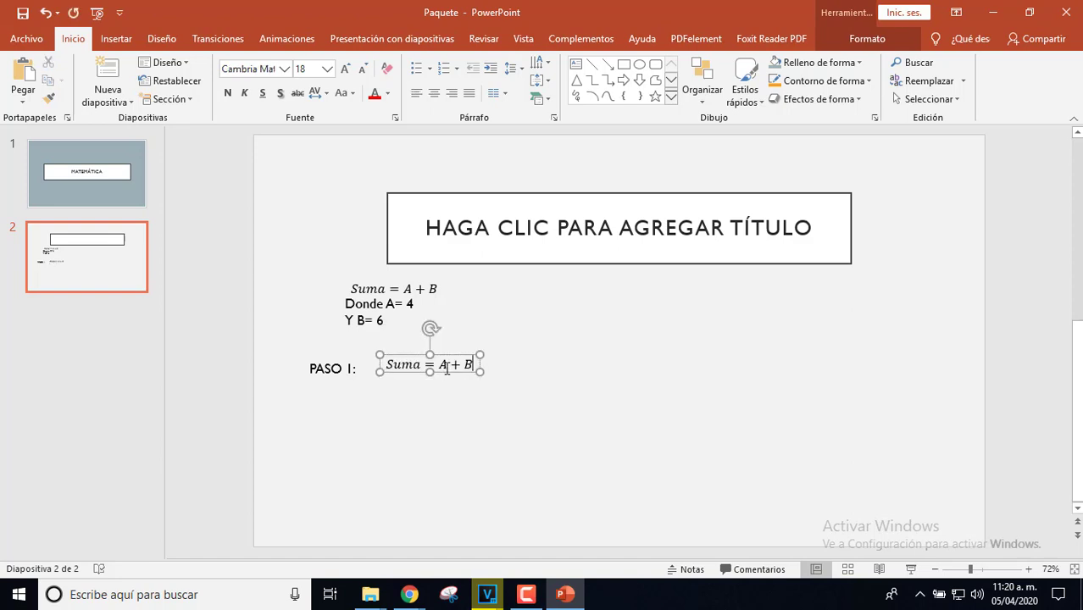
# Replace A with 4 in the copy and align it with PASO I:
pyautogui.moveTo(448, 365); pyautogui.dragTo(462, 366)
pyautogui.press('Left')
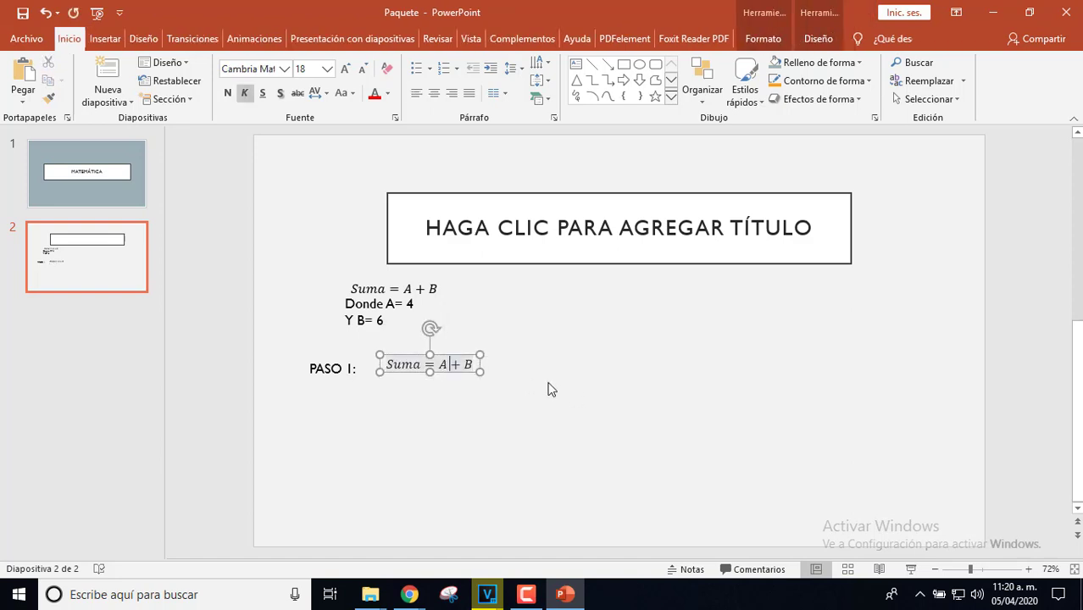
pyautogui.press('BackSpace')
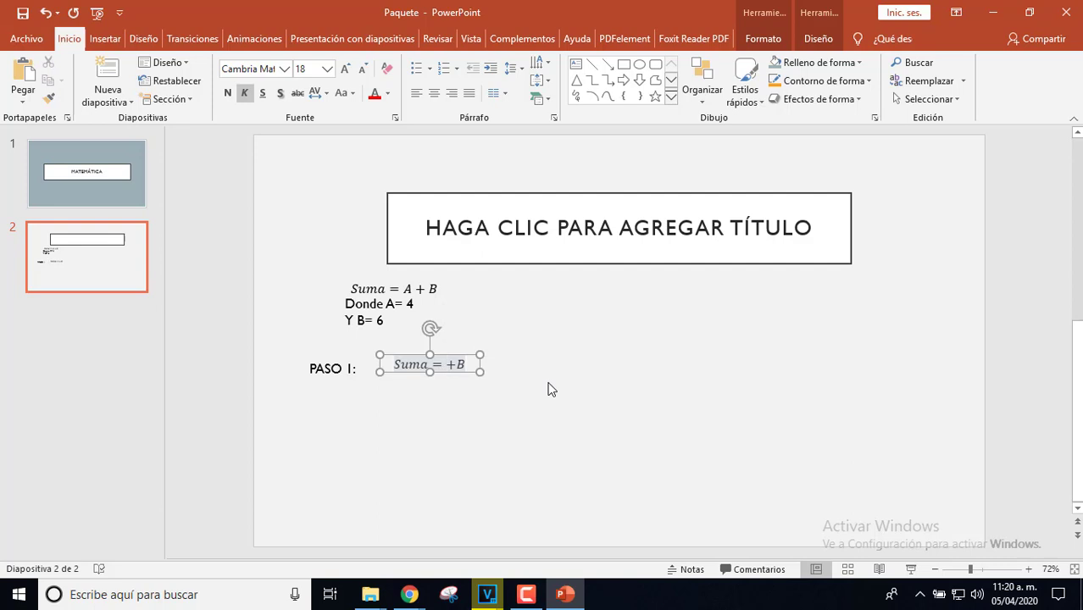
pyautogui.write('4')
pyautogui.click(452, 469)
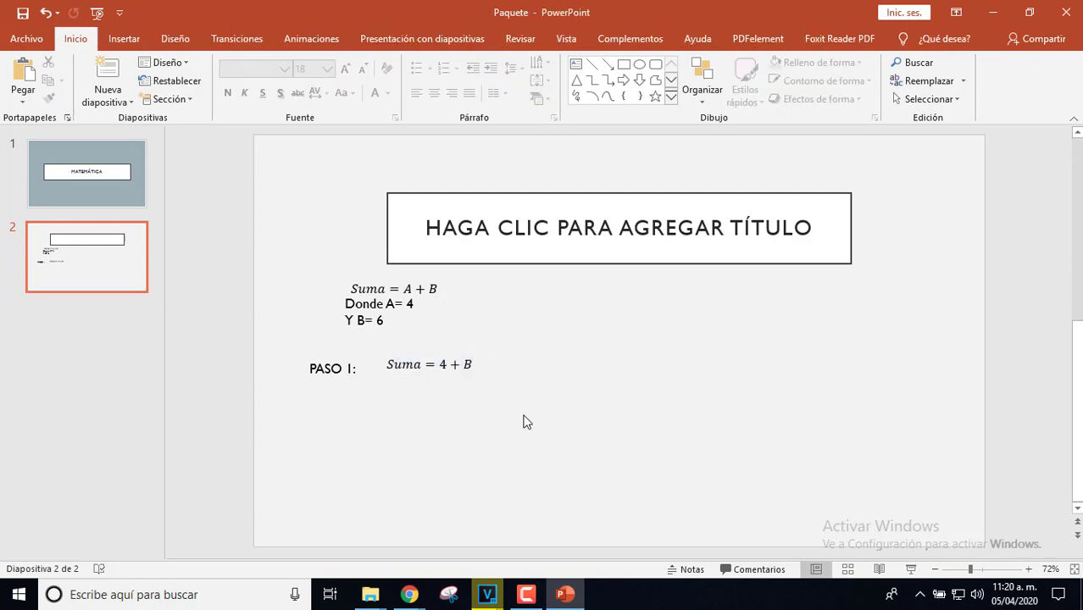
pyautogui.click(404, 368)
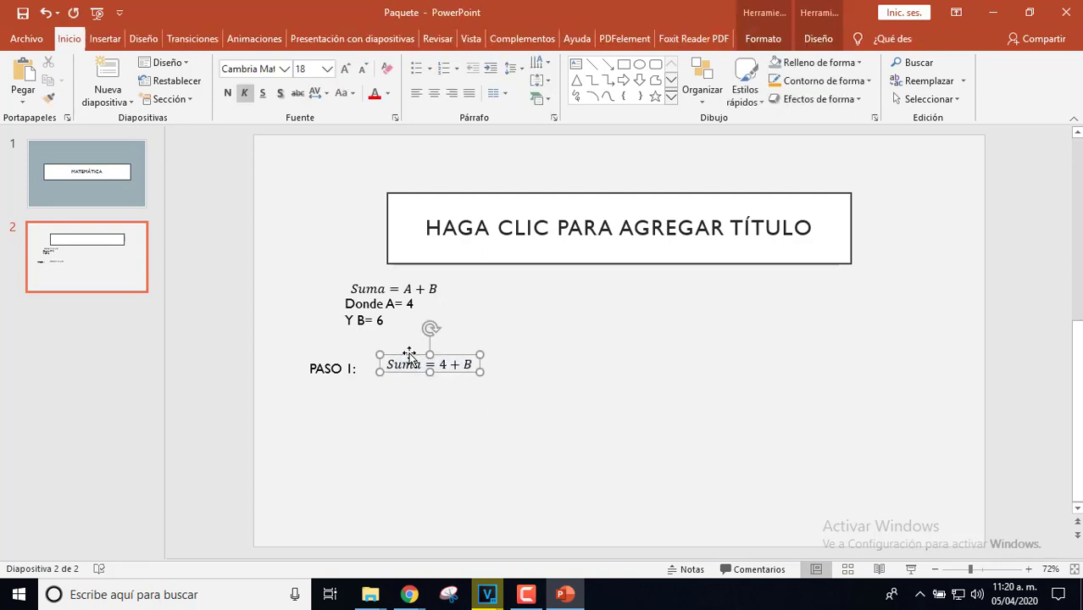
pyautogui.moveTo(406, 355); pyautogui.dragTo(407, 357)
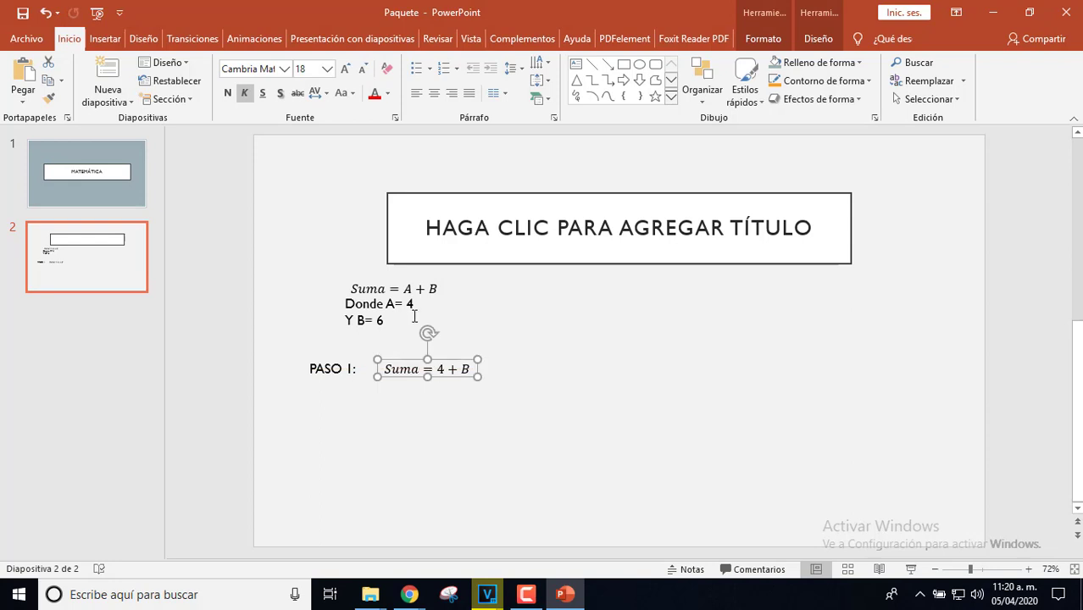
pyautogui.click(445, 446)
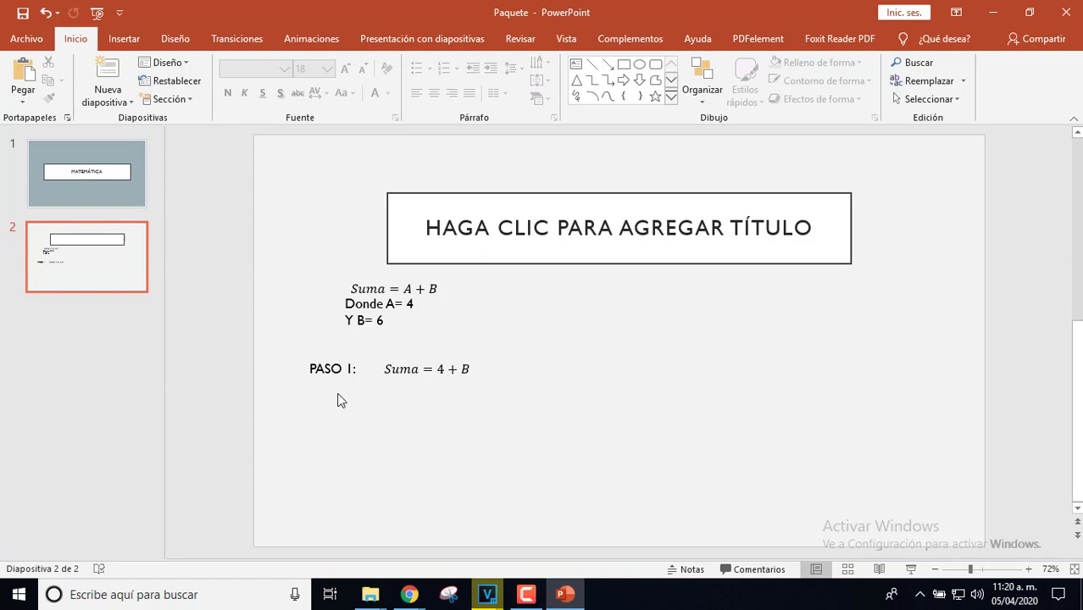
# Duplicate the PASO I label and its equation as a row below
pyautogui.click(325, 369)
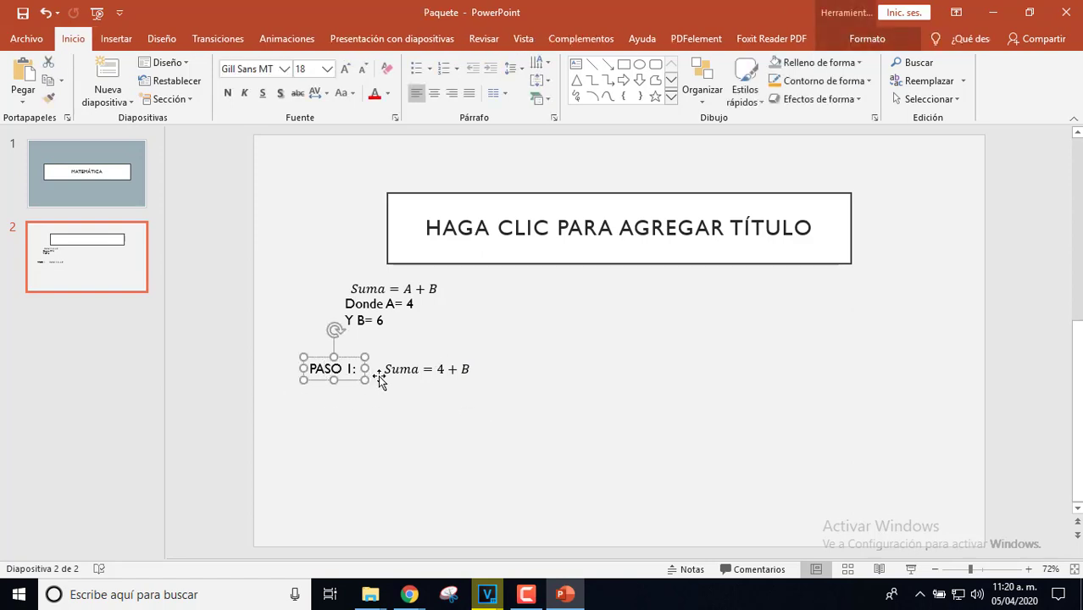
pyautogui.keyDown('shift'); pyautogui.click(400, 373); pyautogui.keyUp('shift')
pyautogui.keyDown('shift'); pyautogui.click(402, 373); pyautogui.keyUp('shift')
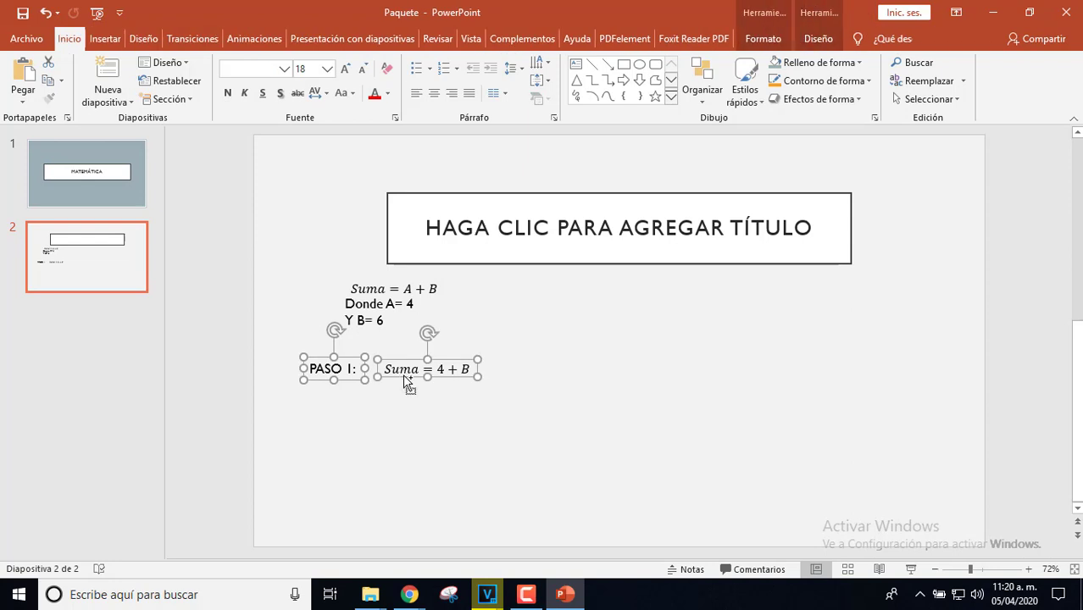
pyautogui.hotkey('ctrl', 'c')
pyautogui.hotkey('ctrl', 'v')
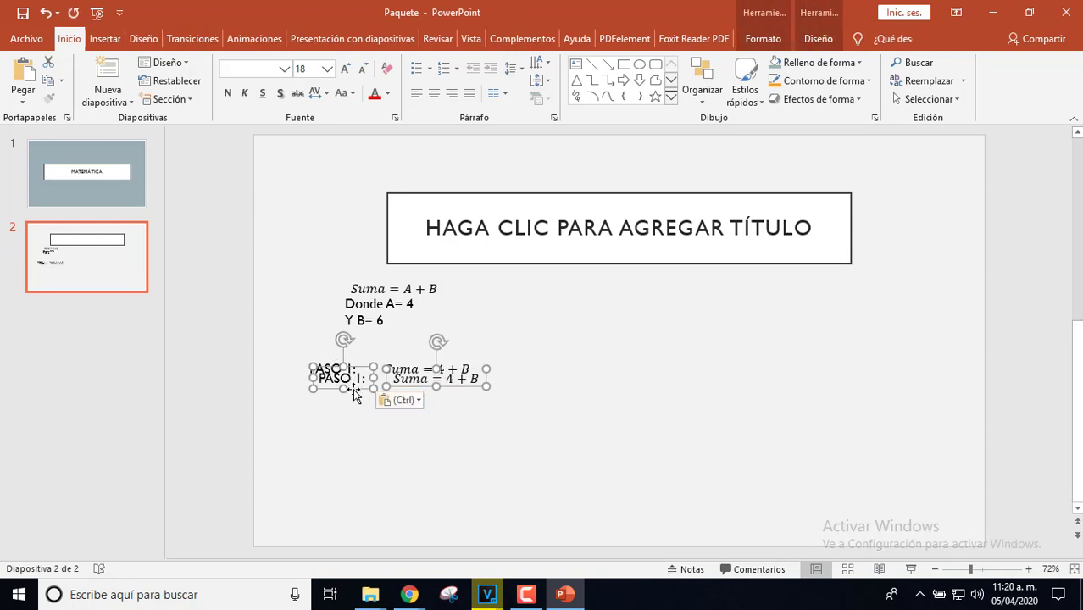
pyautogui.moveTo(348, 390); pyautogui.dragTo(343, 414)
# Relabel the duplicate 'PASO II:' and change its equation to Suma = 4 + 6
pyautogui.click(341, 410)
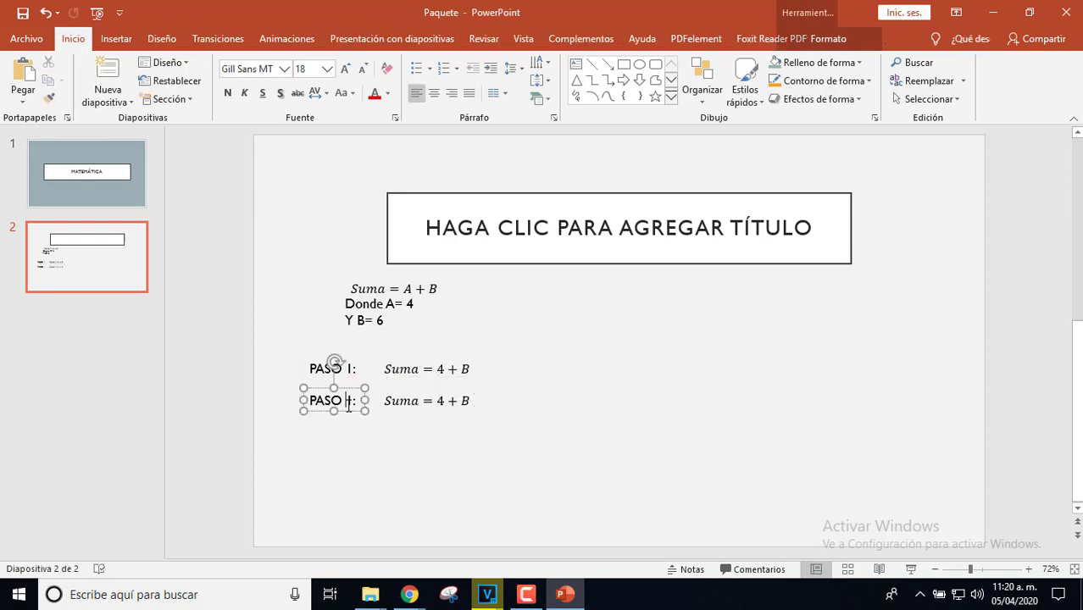
pyautogui.write('I')
pyautogui.click(351, 400)
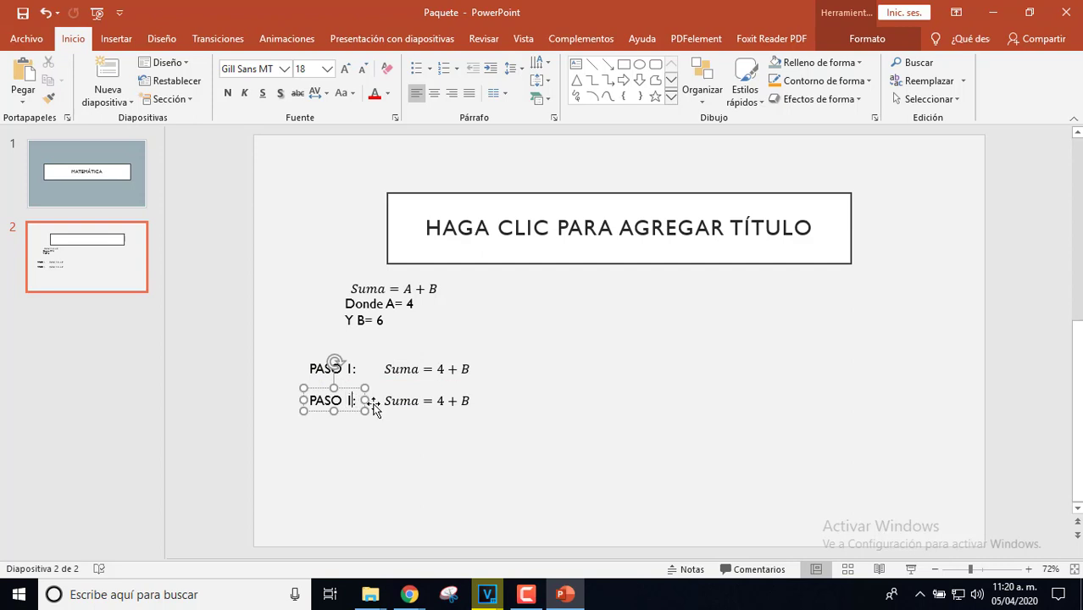
pyautogui.write('I')
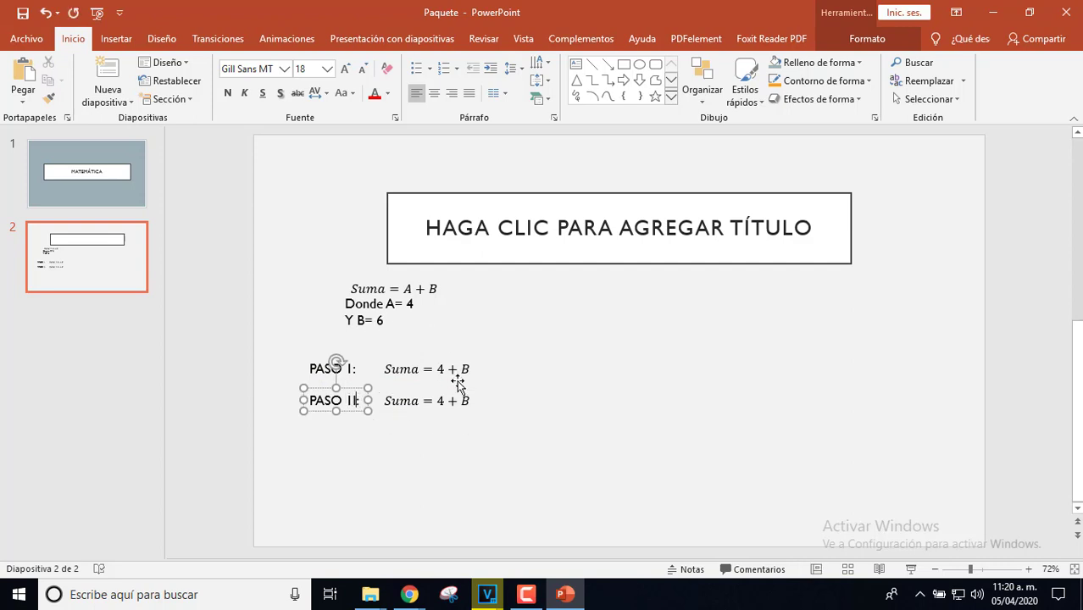
pyautogui.click(464, 402)
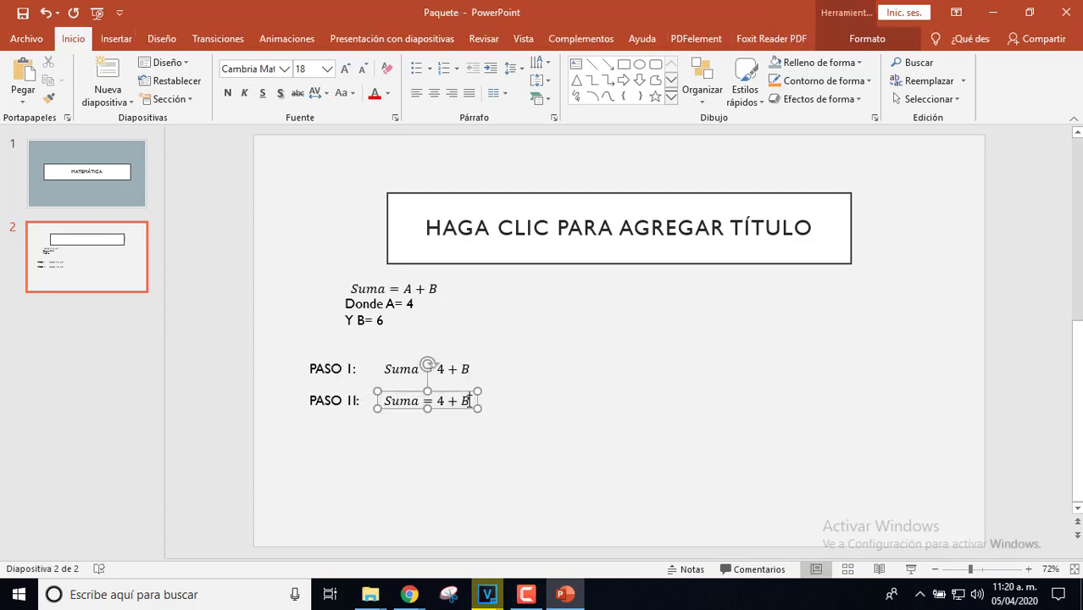
pyautogui.press('BackSpace')
pyautogui.write('6')
pyautogui.click(501, 460)
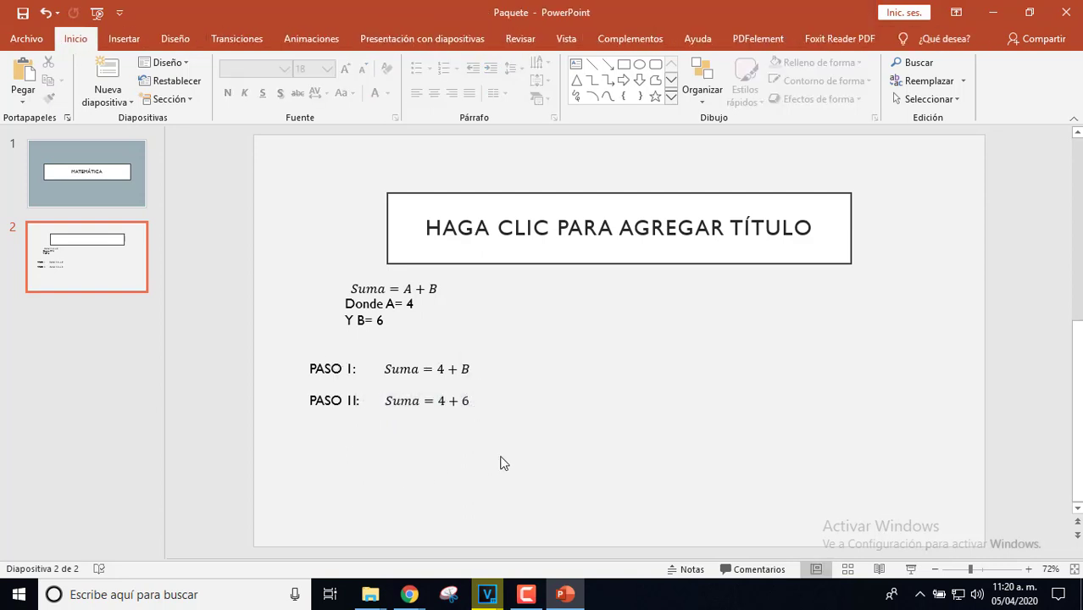
# Select both the PASO II: label and its Suma = 4 + 6 equation
pyautogui.click(338, 408)
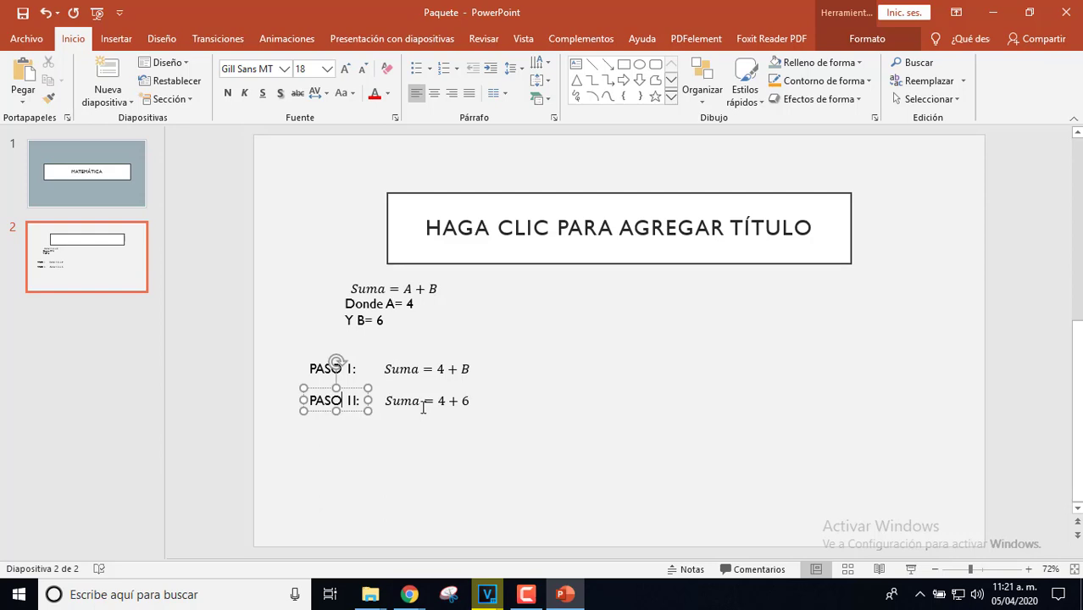
pyautogui.click(424, 405)
pyautogui.click(412, 413)
pyautogui.click(417, 407)
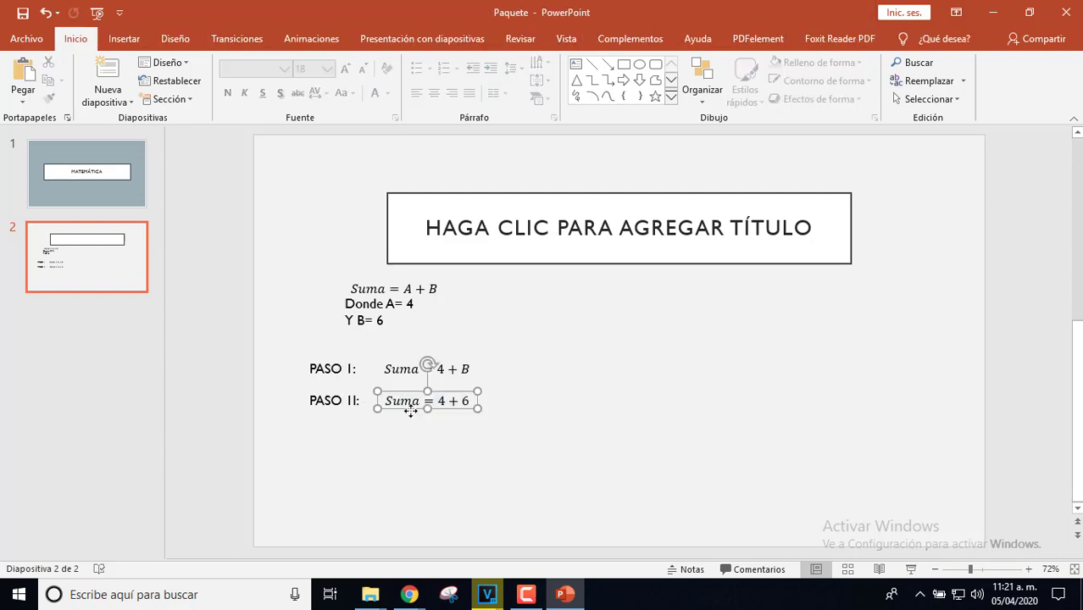
pyautogui.keyDown('shift'); pyautogui.click(339, 403); pyautogui.keyUp('shift')
pyautogui.keyDown('shift'); pyautogui.click(321, 410); pyautogui.keyUp('shift')
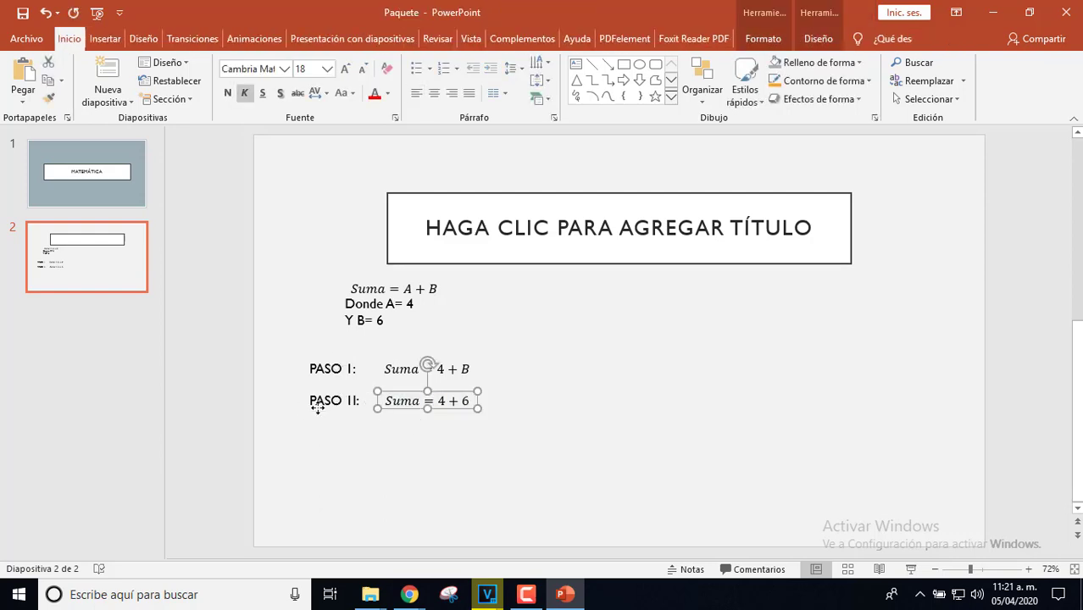
pyautogui.keyDown('shift'); pyautogui.click(321, 410); pyautogui.keyUp('shift')
# Duplicate the PASO II row below, relabel it PASO III: and replace 4 + 6 with 10
pyautogui.hotkey('ctrl', 'c')
pyautogui.hotkey('ctrl', 'v')
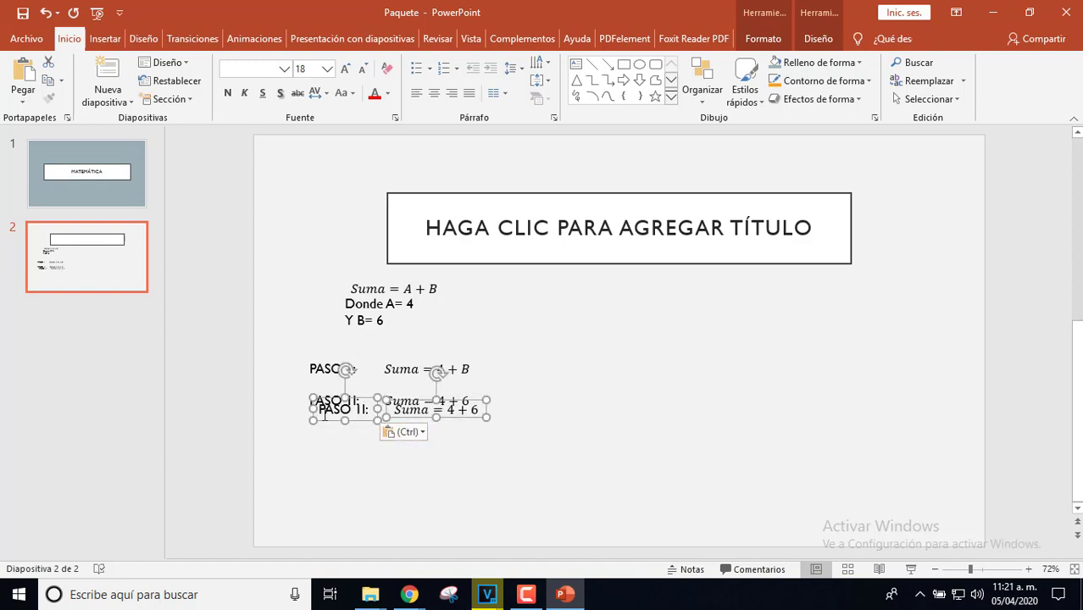
pyautogui.moveTo(330, 417); pyautogui.dragTo(322, 442)
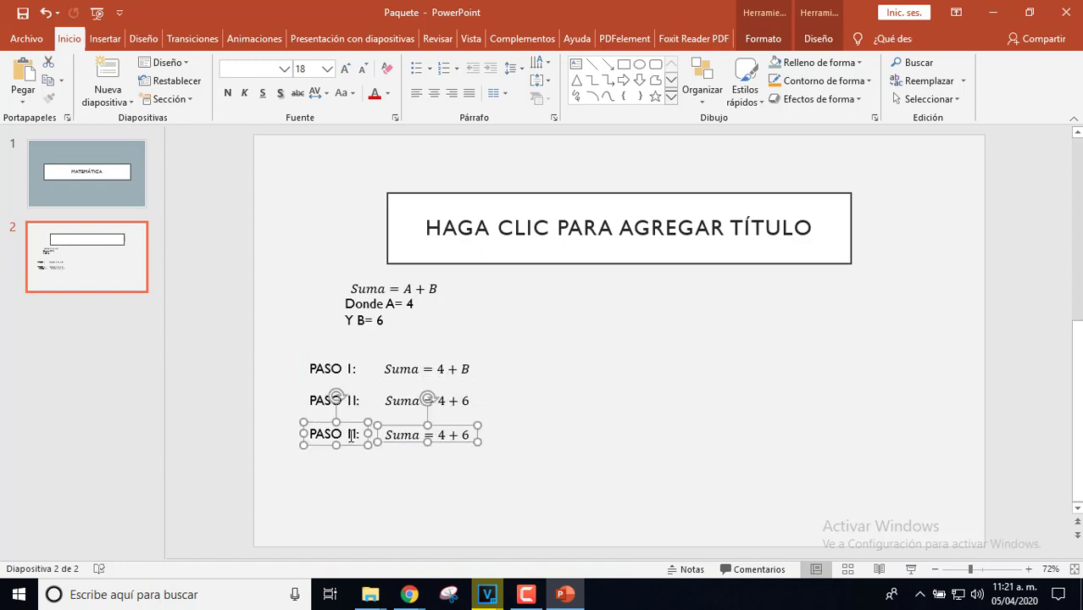
pyautogui.click(345, 434)
pyautogui.write('I')
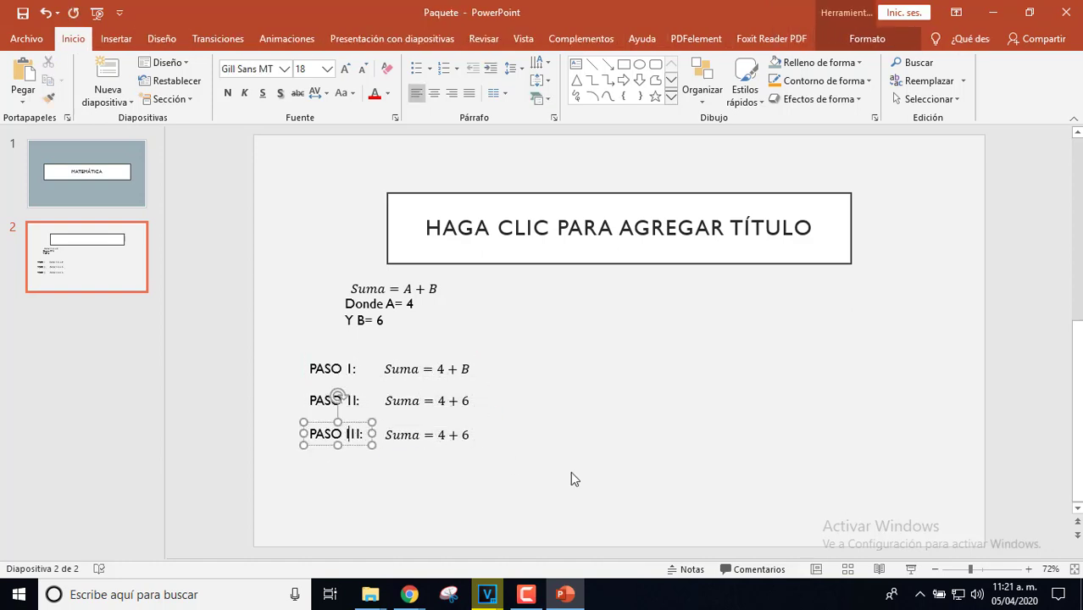
pyautogui.moveTo(438, 436); pyautogui.dragTo(475, 437)
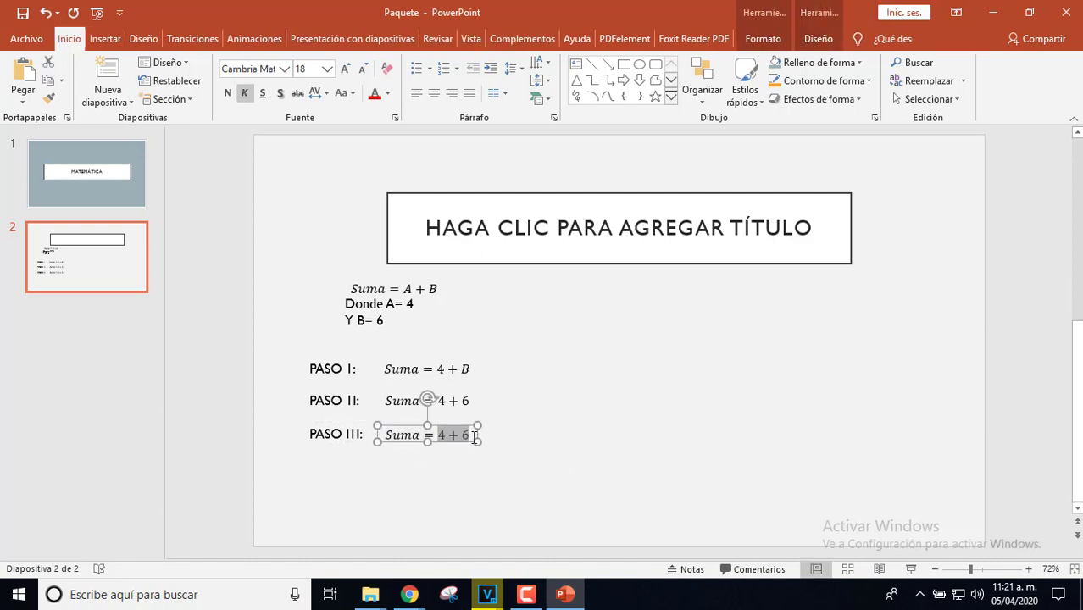
pyautogui.write('10')
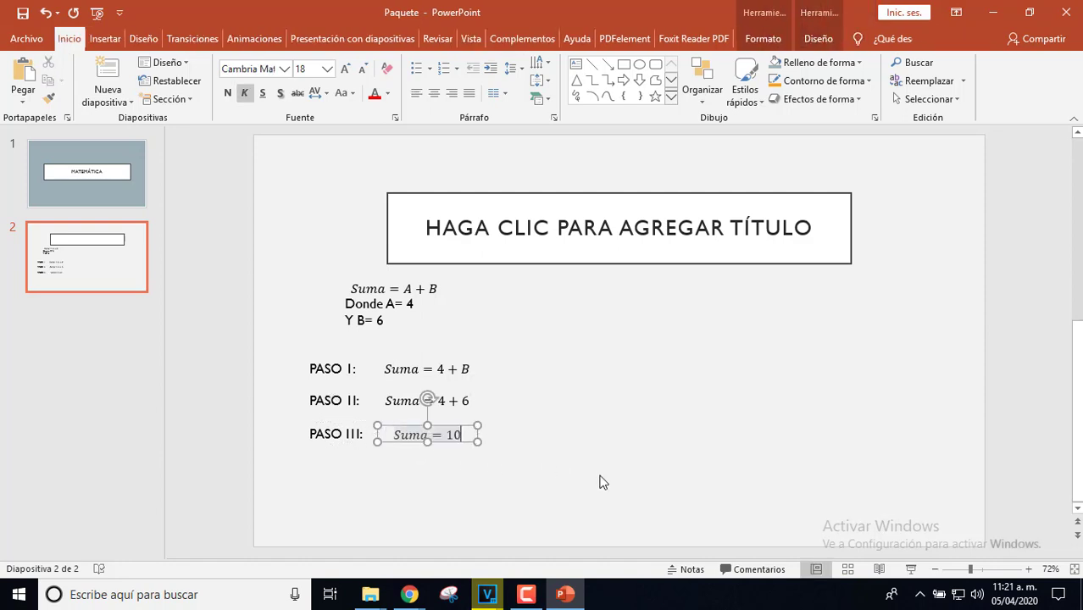
pyautogui.click(601, 482)
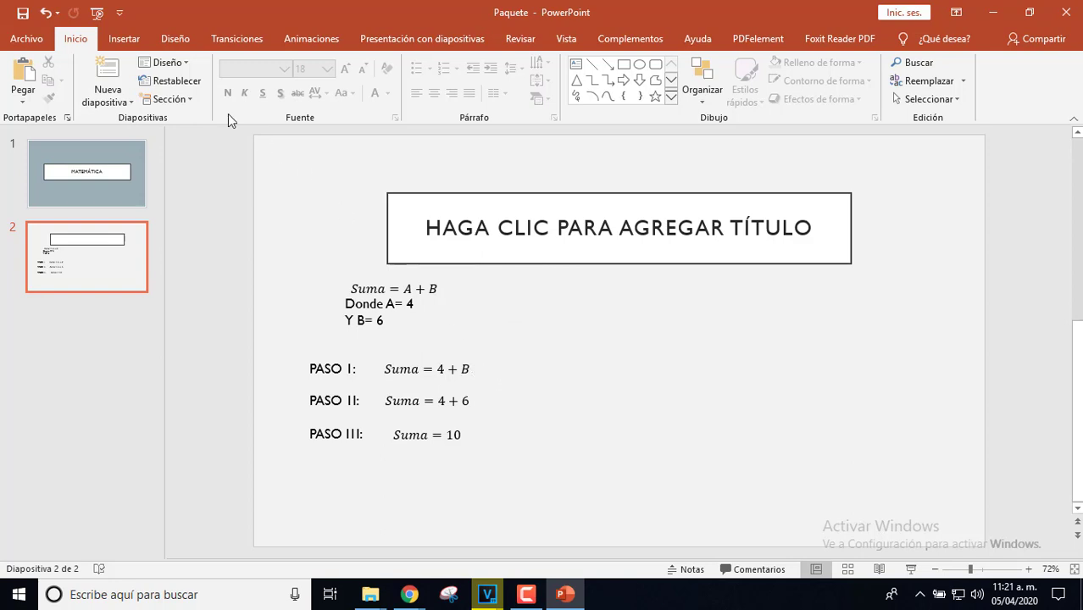
# Paste a copy of the Suma = A + B box on the right and delete A + B
pyautogui.click(418, 315)
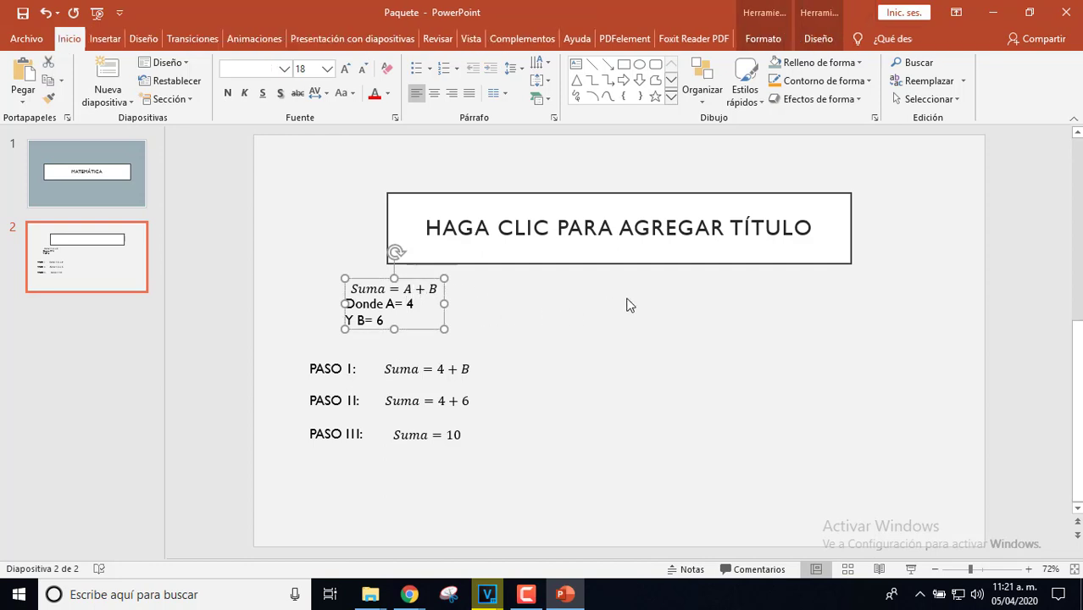
pyautogui.hotkey('ctrl', 'v')
pyautogui.moveTo(422, 291)
pyautogui.mouseDown()
pyautogui.moveTo(738, 282)
pyautogui.moveTo(726, 289)
pyautogui.mouseUp()
pyautogui.click(767, 289)
pyautogui.press('Delete')
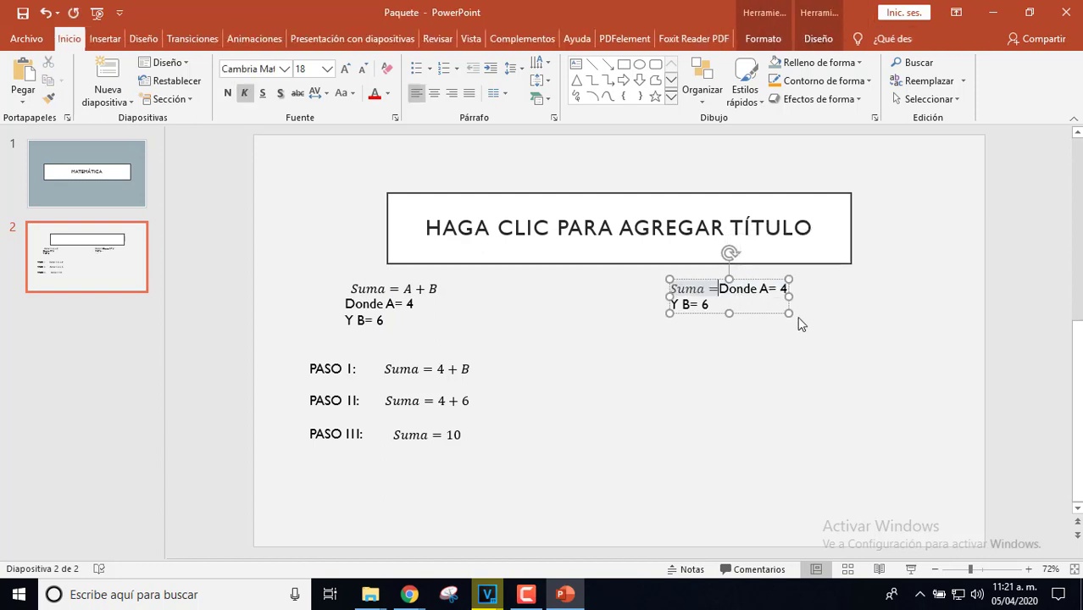
# Replace 'Suma' in the copied box with DIVISION=
pyautogui.press('Return')
pyautogui.press('Up')
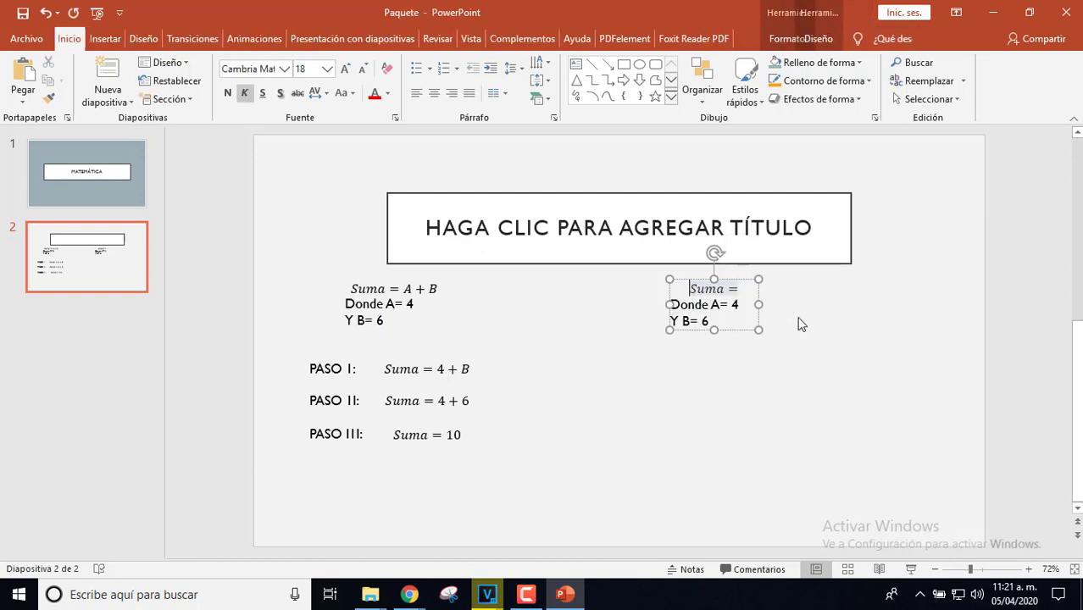
pyautogui.hotkey('shift', 'Home')
pyautogui.press('BackSpace')
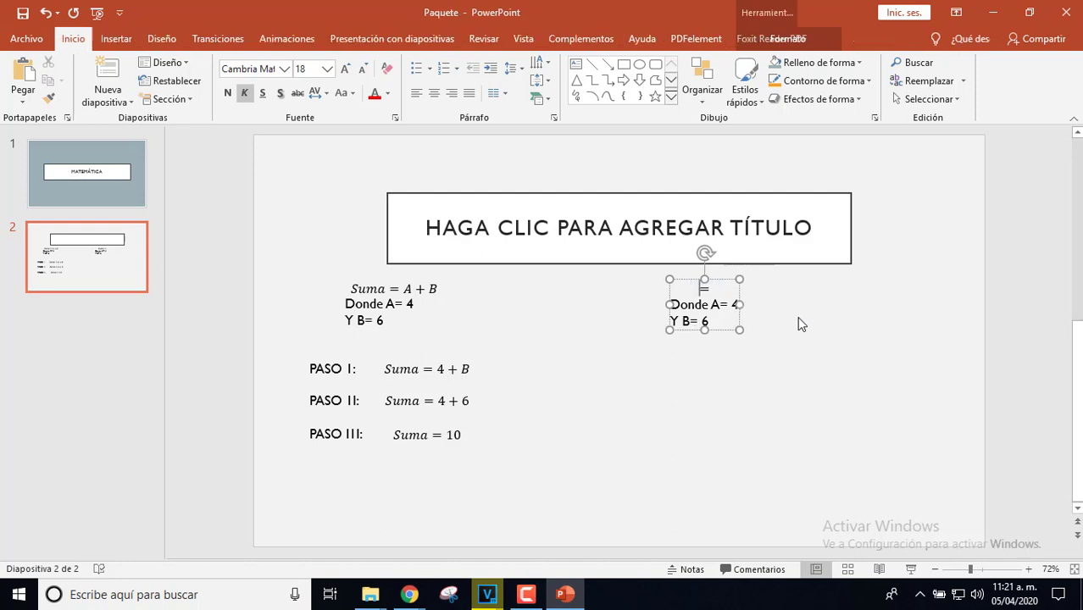
pyautogui.write('DIVISI')
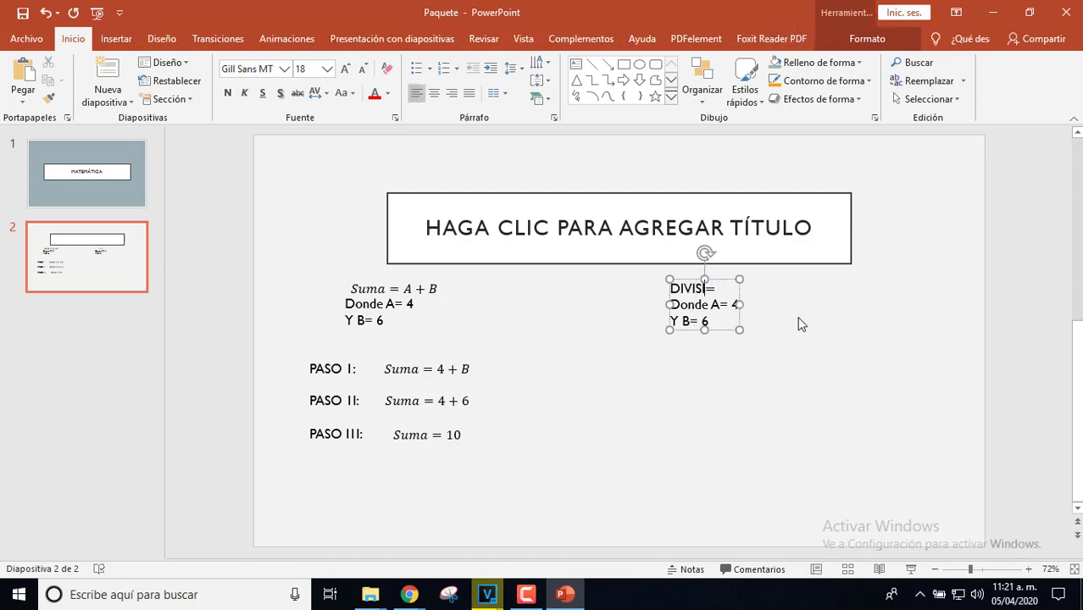
pyautogui.write('ON')
# Try an inline 10/2 equation after DIVISION=, then delete it
pyautogui.hotkey('alt', '=')
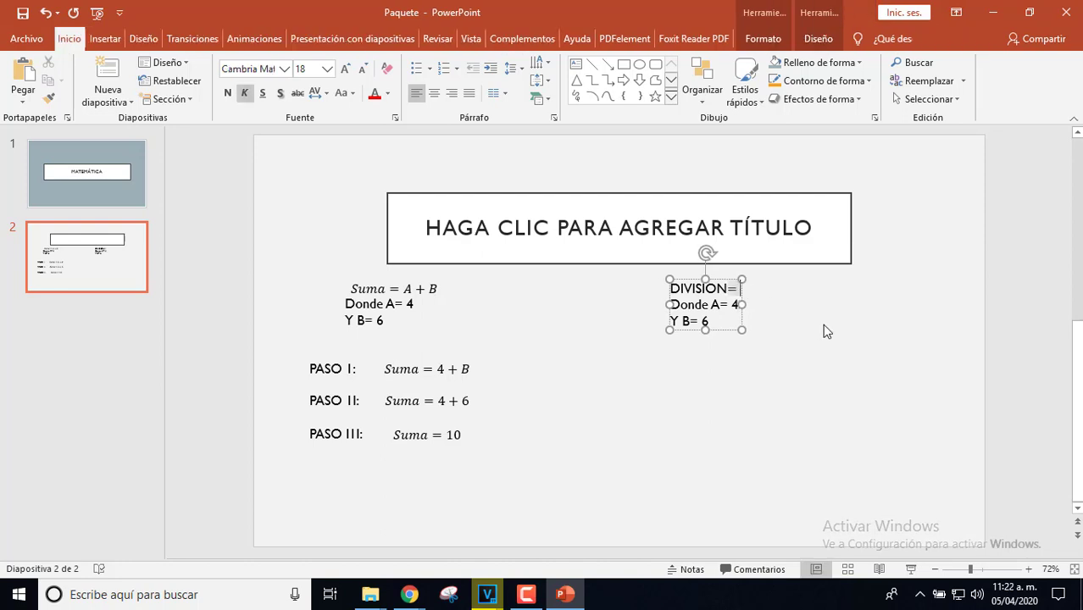
pyautogui.write('4/%')
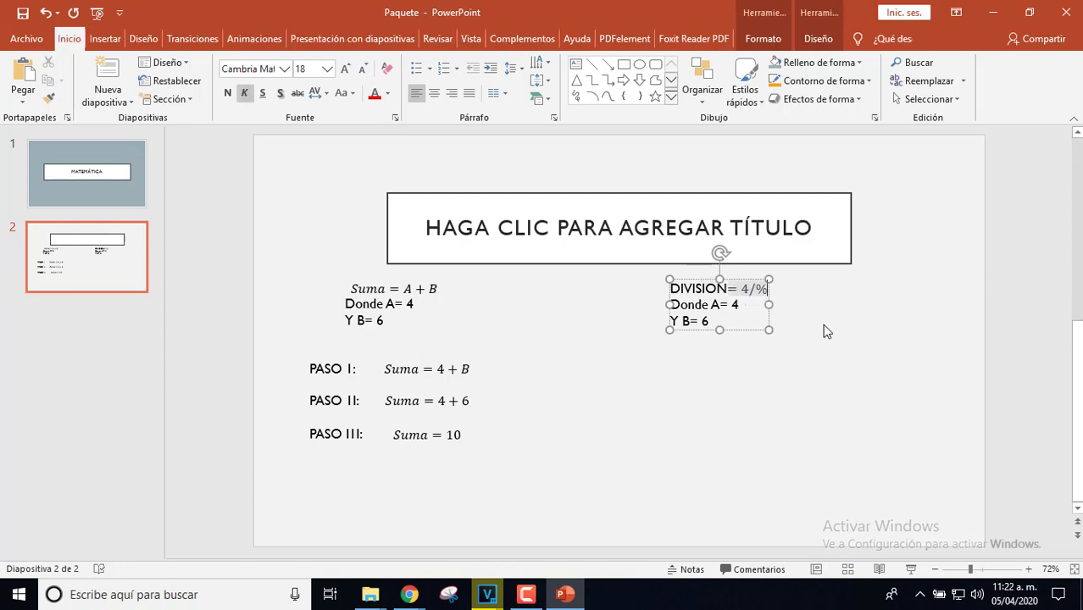
pyautogui.press('BackSpace')
pyautogui.press('BackSpace')
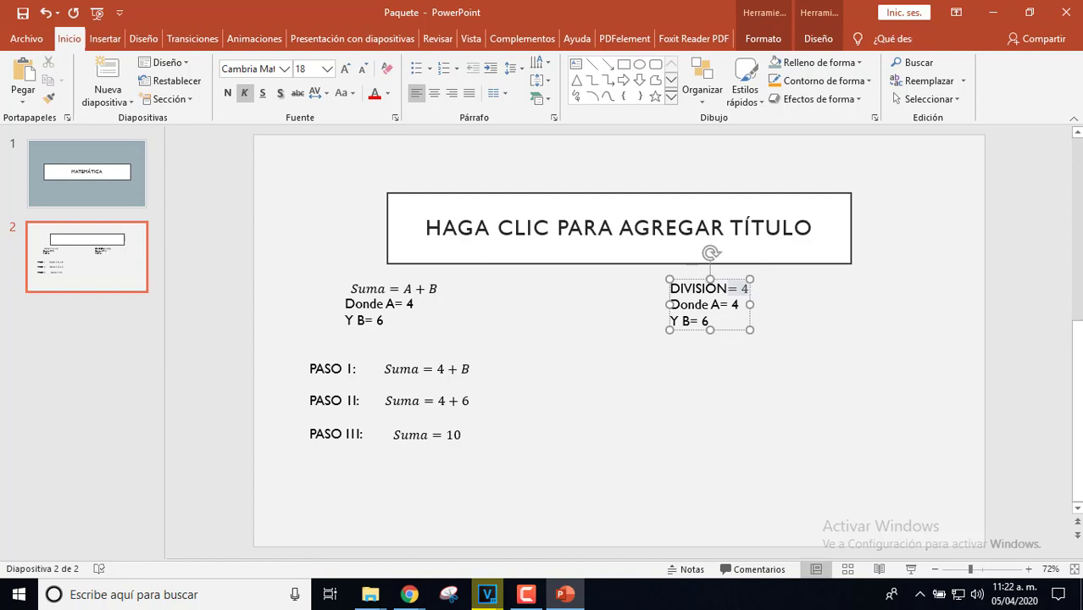
pyautogui.press('BackSpace')
pyautogui.write('10')
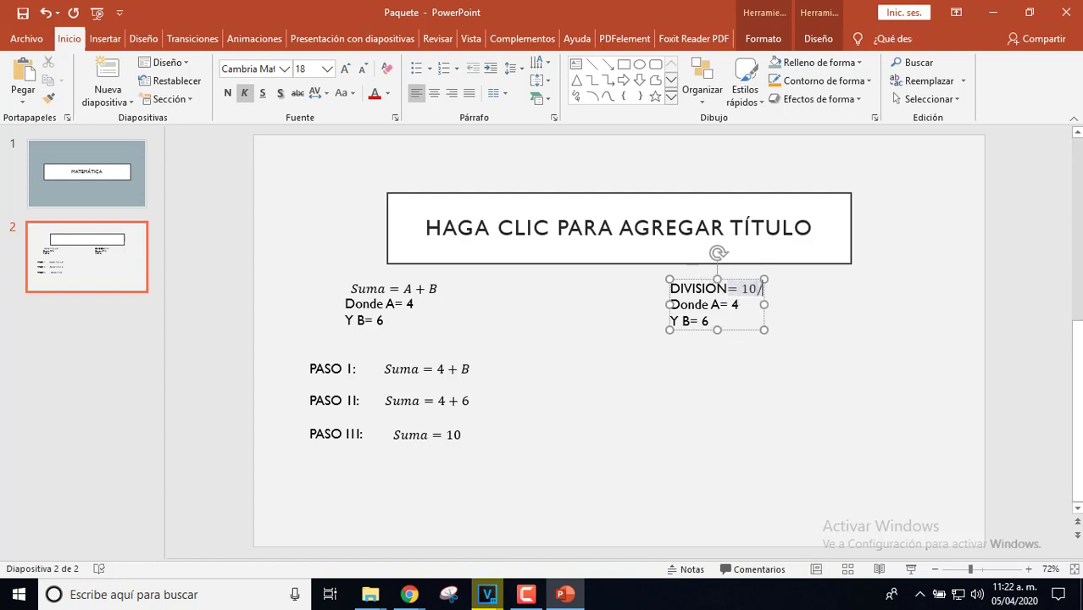
pyautogui.write('/2')
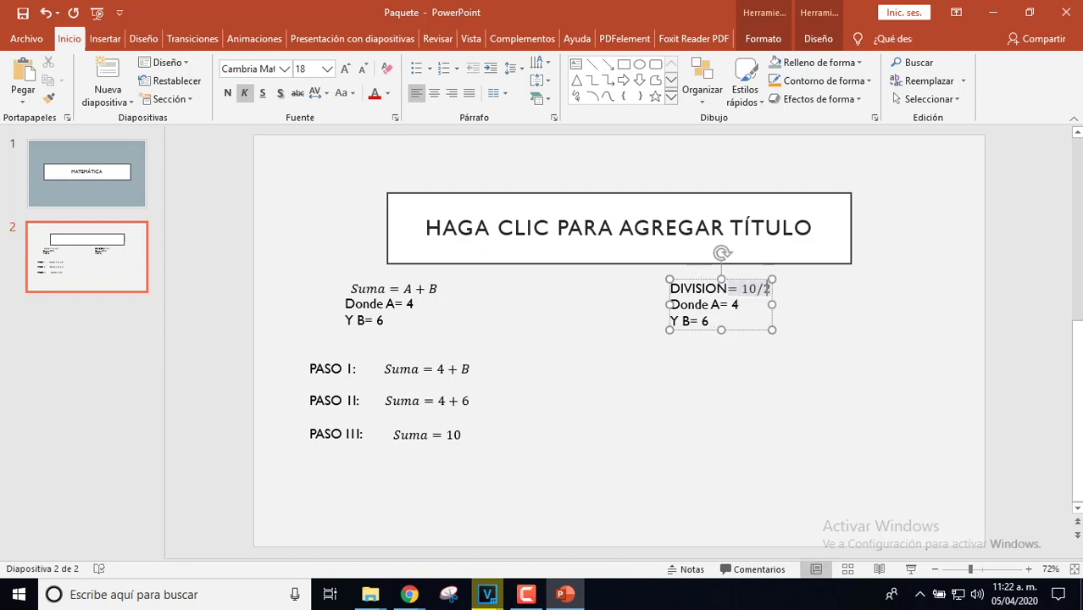
pyautogui.click(877, 396)
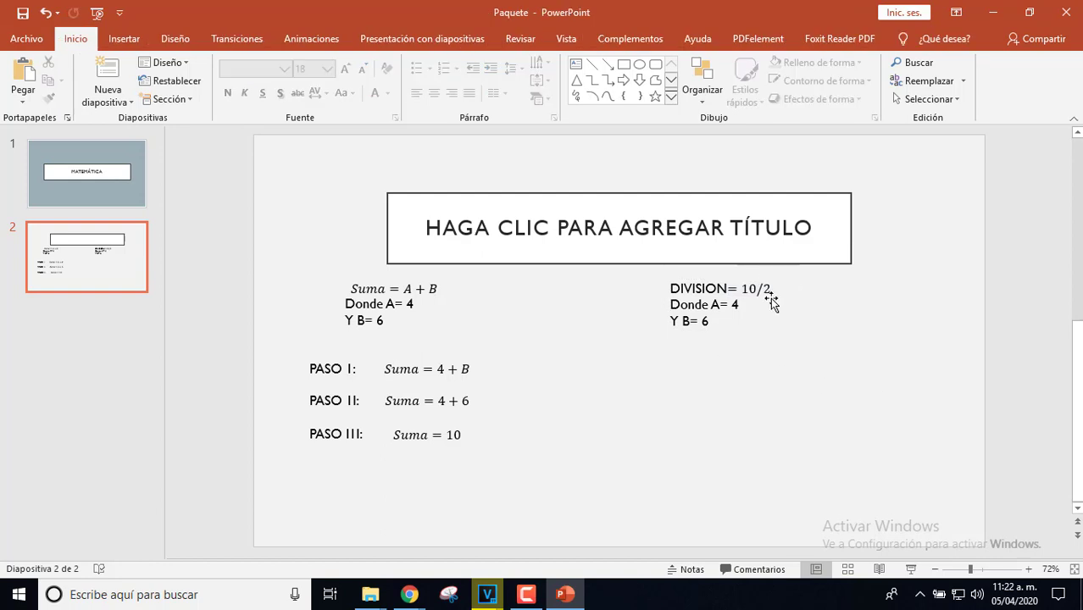
pyautogui.click(751, 289)
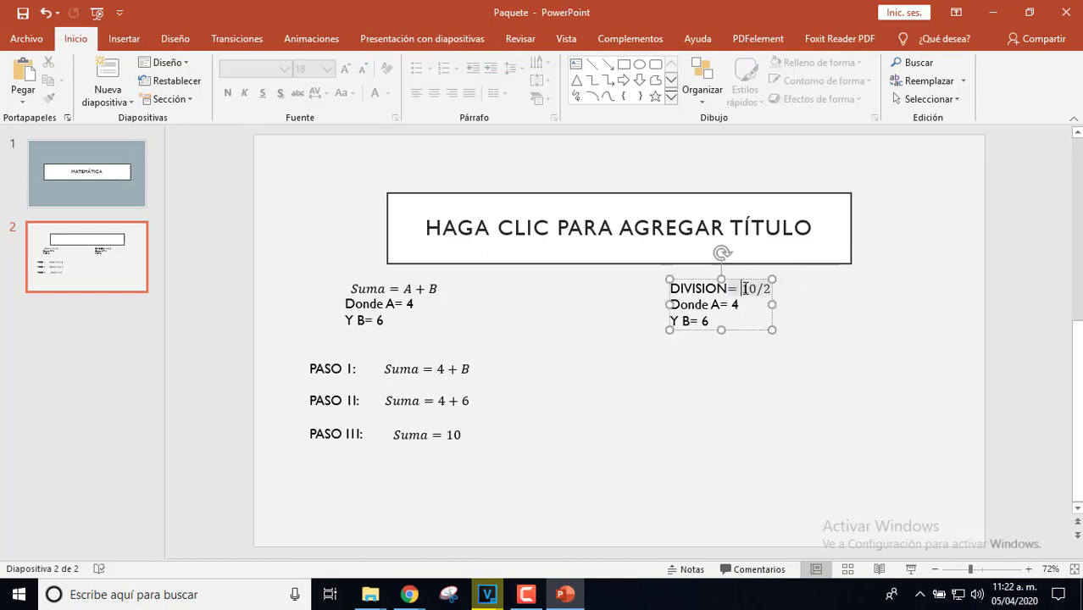
pyautogui.press('BackSpace')
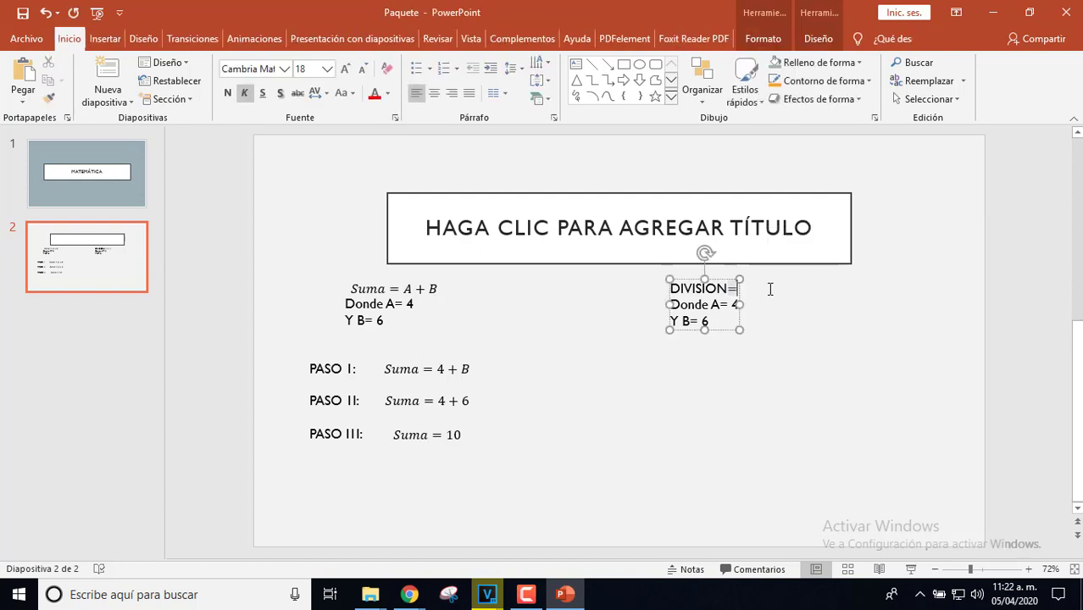
pyautogui.click(111, 42)
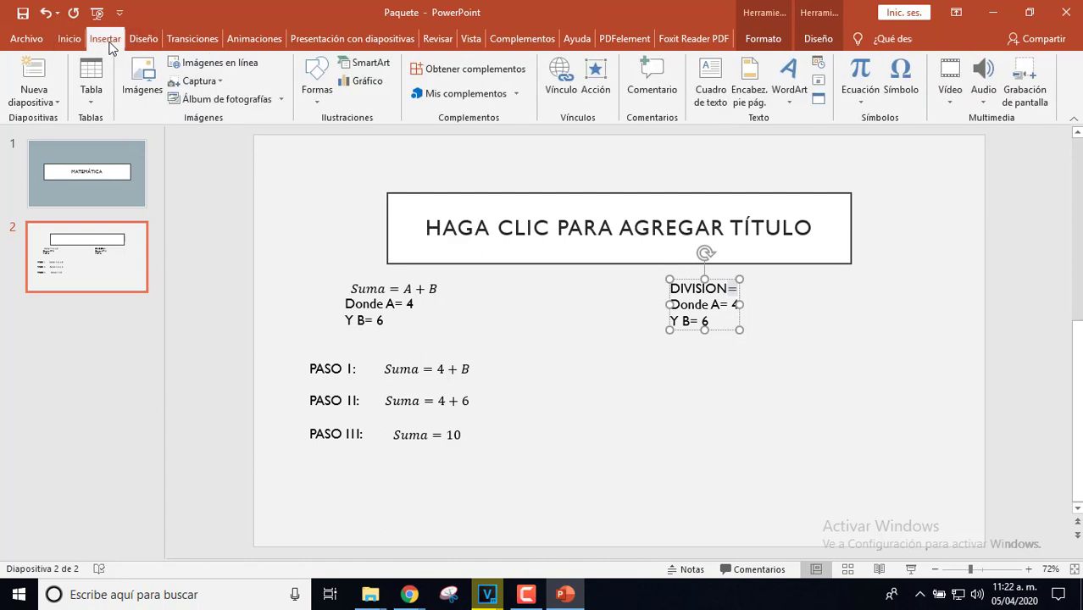
# Open and close the equation gallery and the File view without changes
pyautogui.click(864, 95)
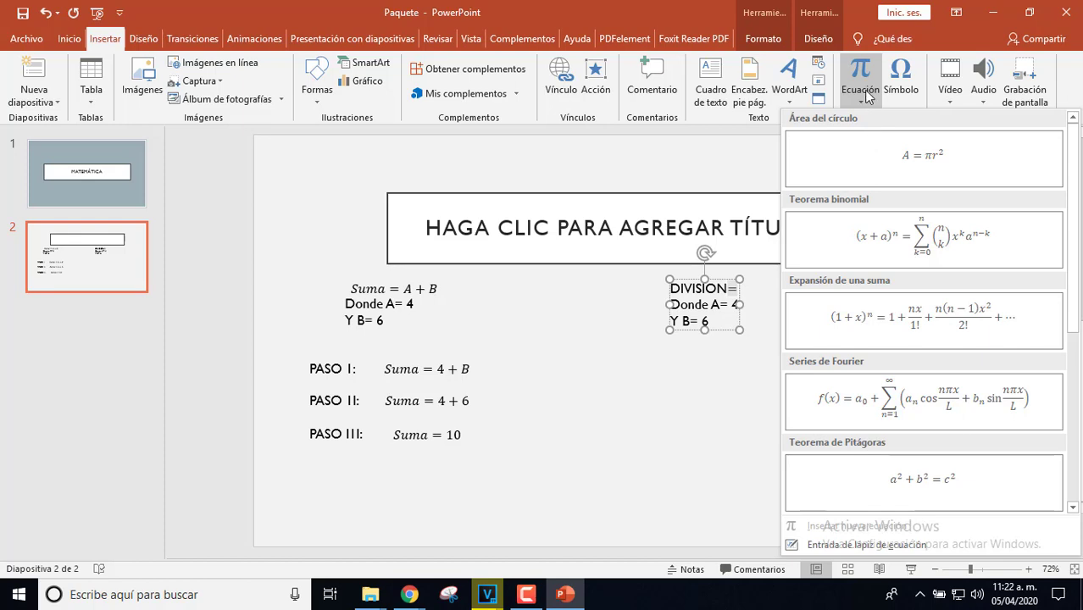
pyautogui.click(864, 78)
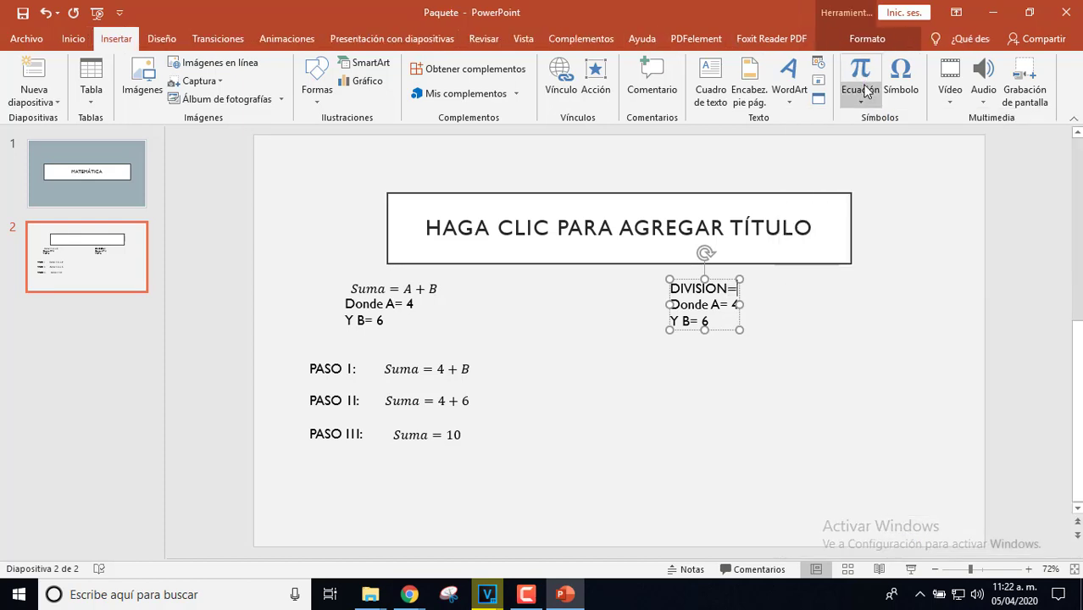
pyautogui.click(861, 41)
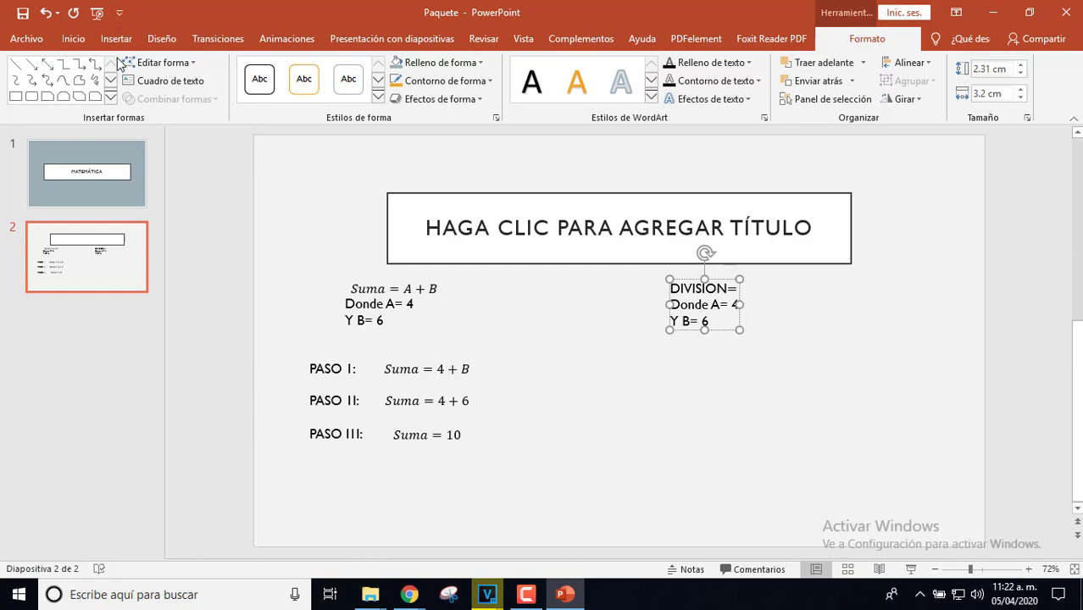
pyautogui.click(34, 39)
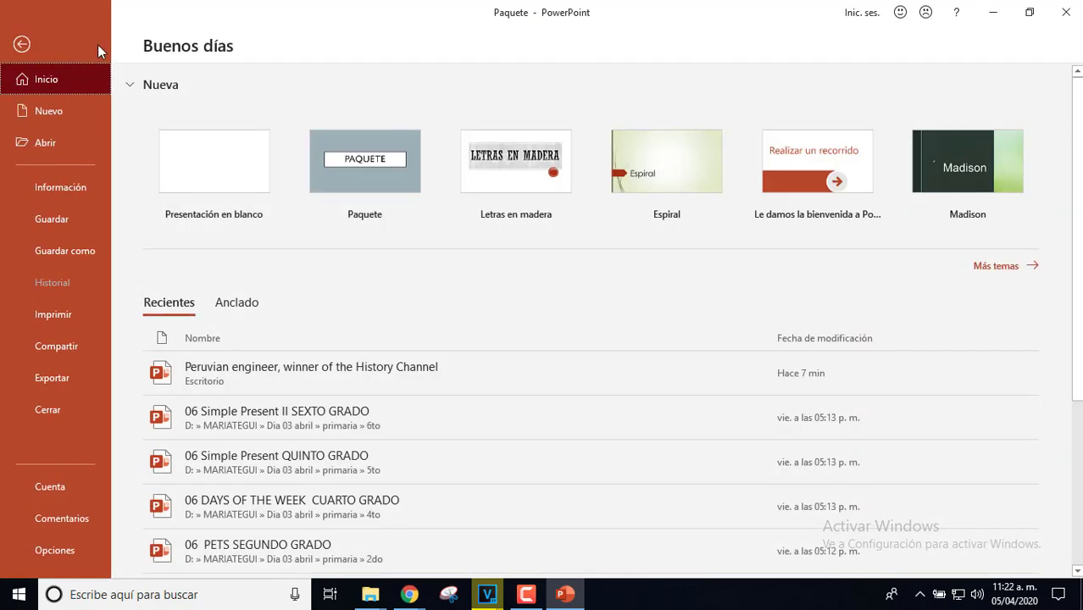
pyautogui.click(47, 41)
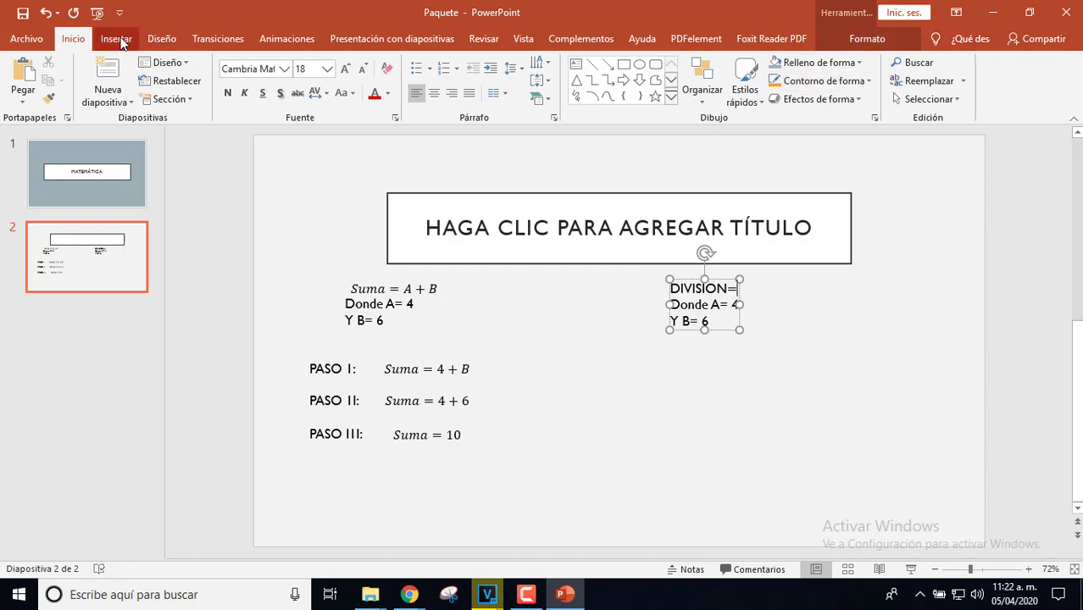
# Insert a new equation with an empty stacked fraction after DIVISION=
pyautogui.click(116, 39)
pyautogui.click(860, 70)
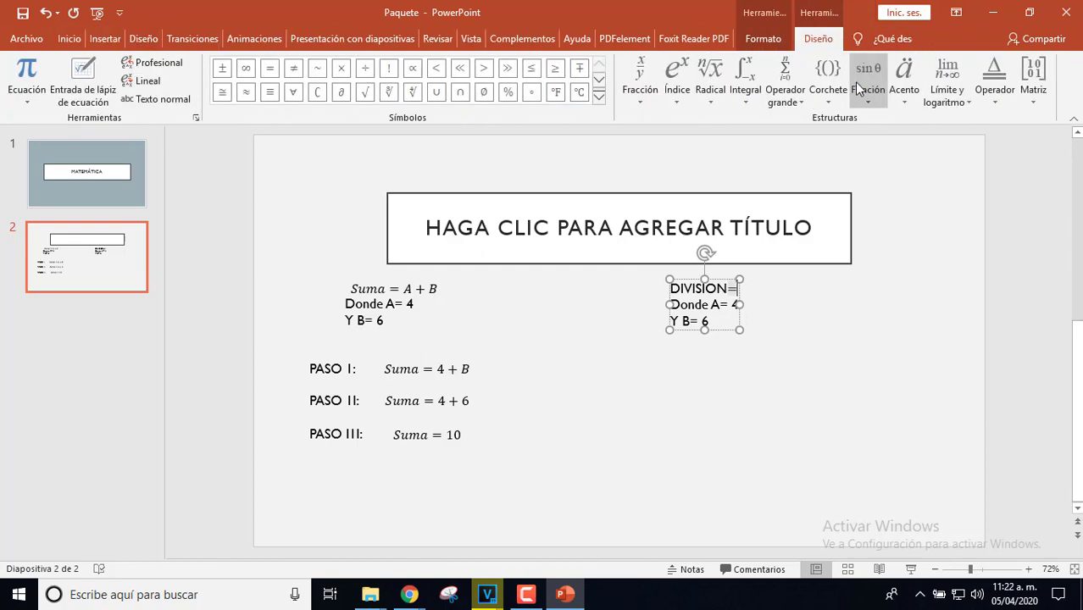
pyautogui.click(634, 101)
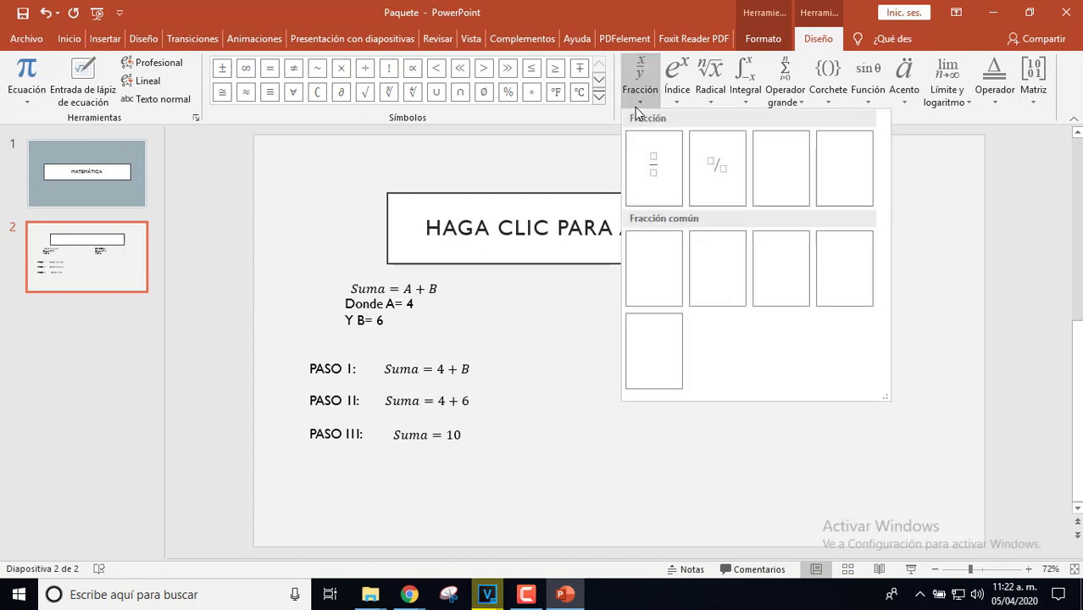
pyautogui.click(658, 171)
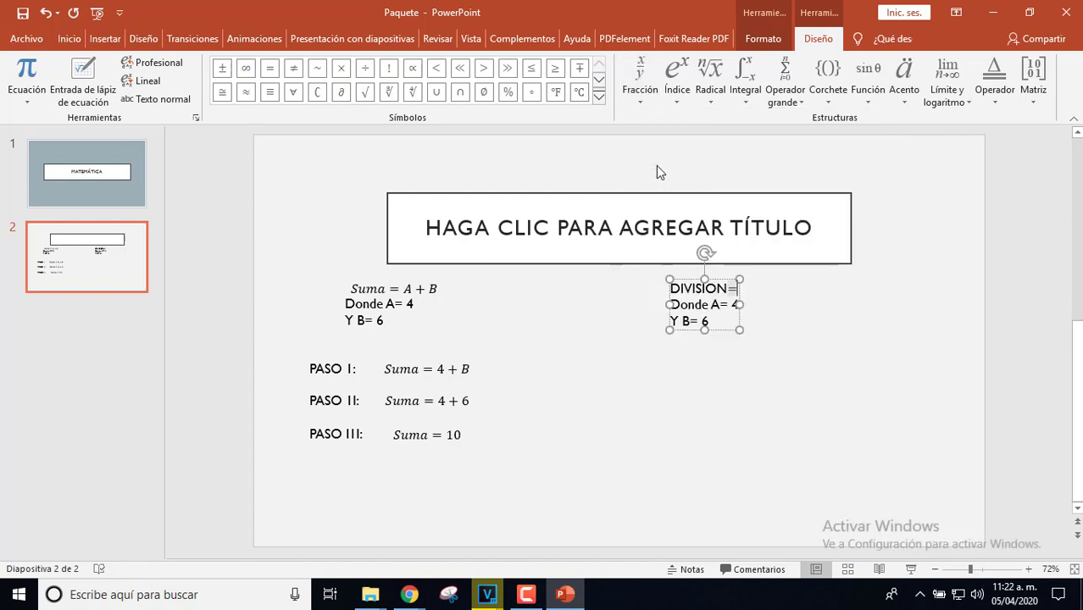
# Fill the fraction as 10 over 2, then change it to A over B
pyautogui.click(744, 289)
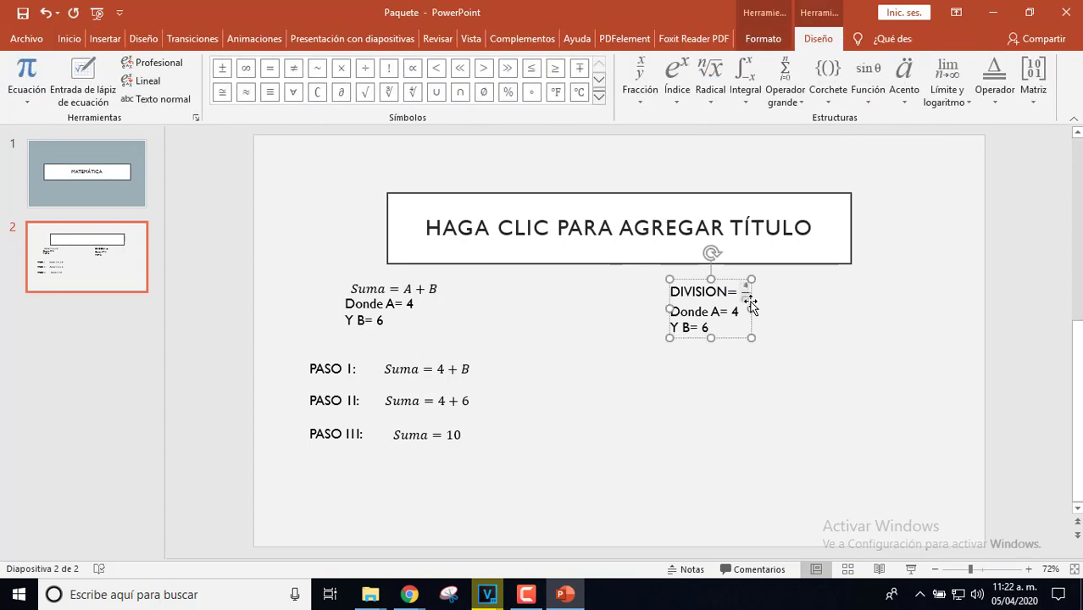
pyautogui.write(' 10/')
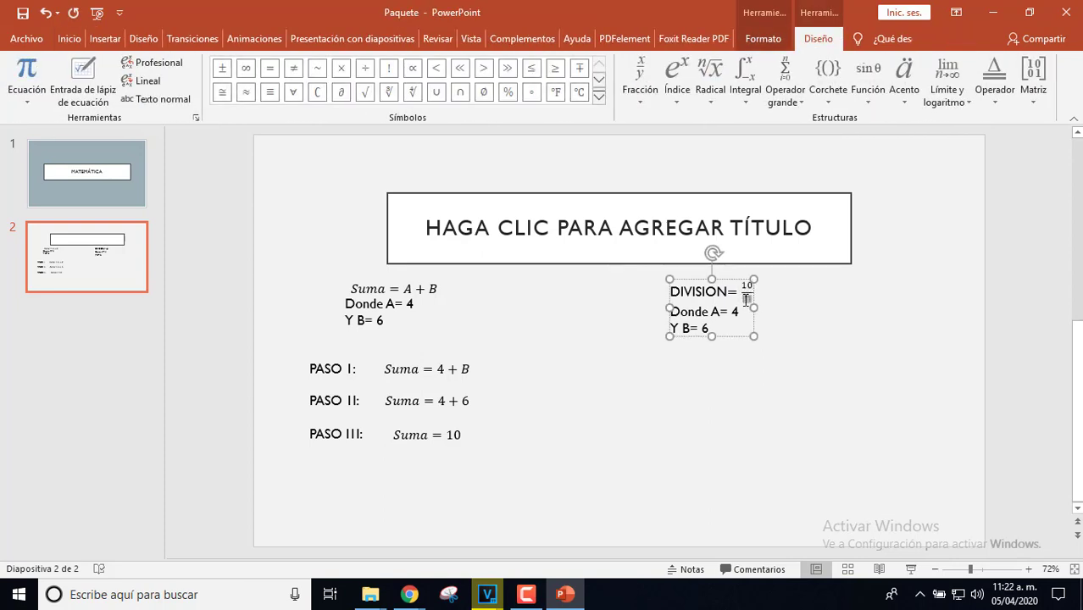
pyautogui.write('2')
pyautogui.click(813, 353)
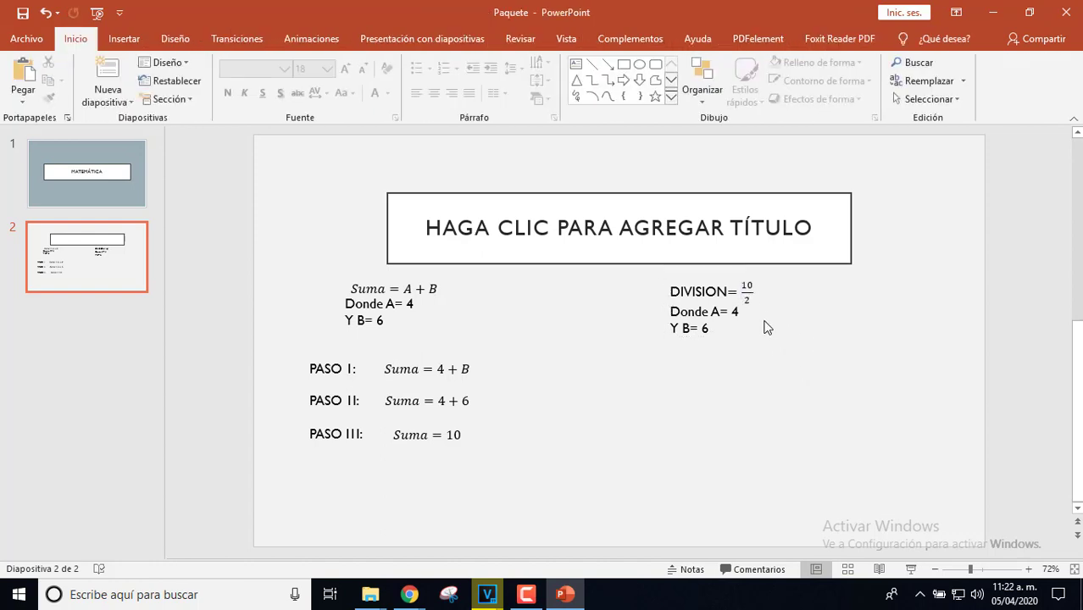
pyautogui.doubleClick(749, 286)
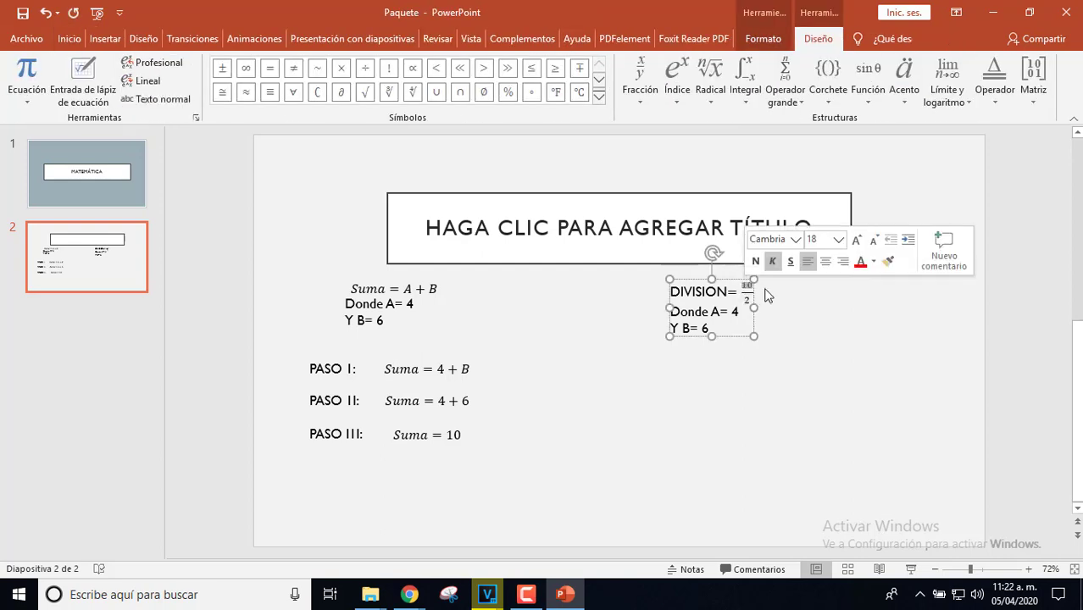
pyautogui.write('A')
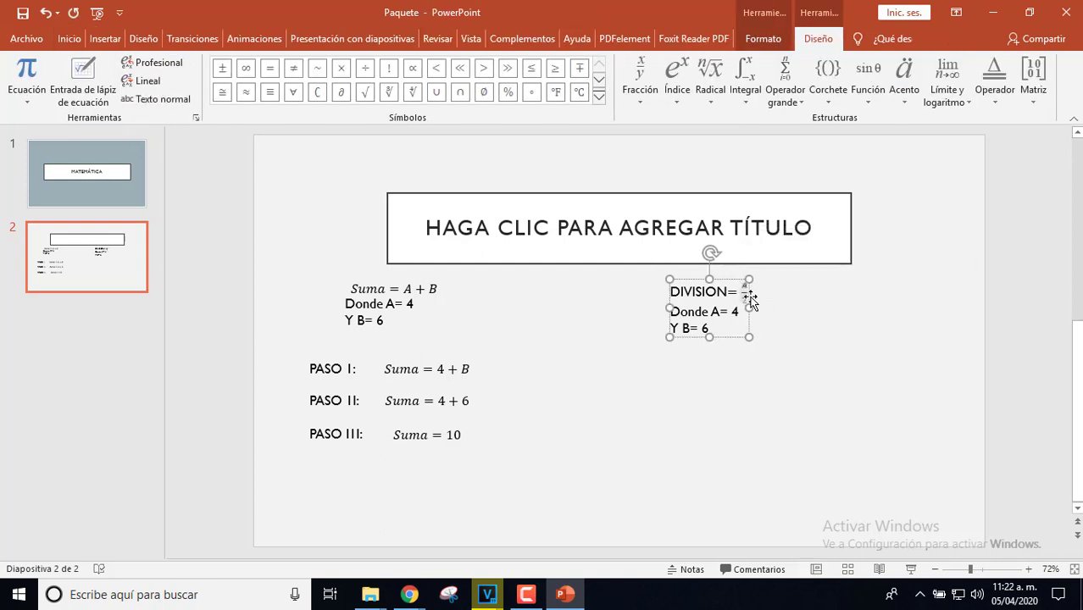
pyautogui.click(743, 298)
pyautogui.click(744, 298)
pyautogui.write('B')
pyautogui.click(884, 386)
# Set Donde A= to 10 and add a blank line above the Donde line
pyautogui.click(730, 313)
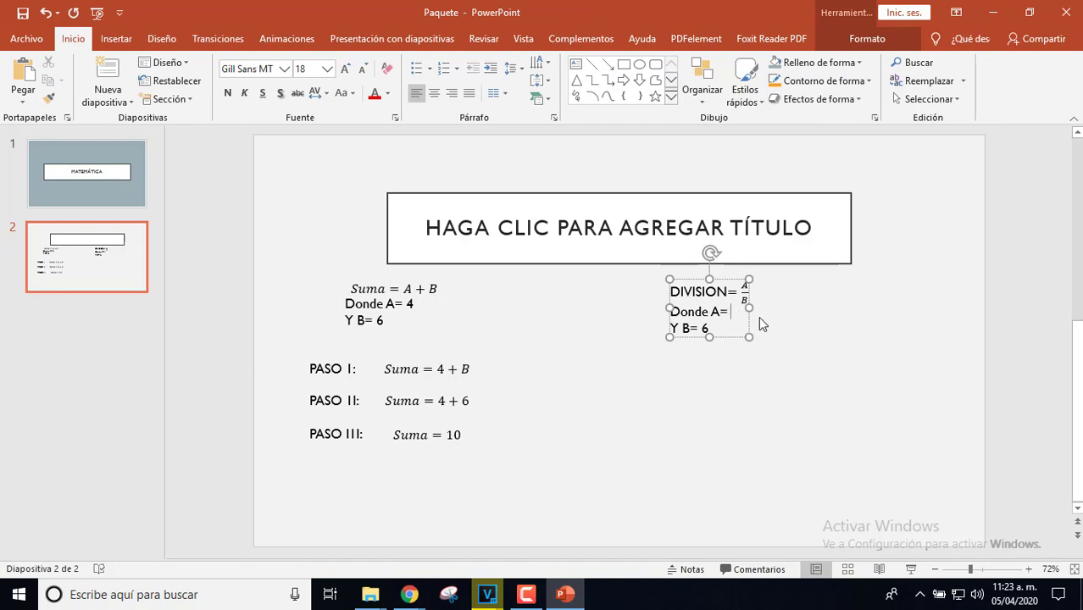
pyautogui.write('10')
pyautogui.write('2')
pyautogui.click(759, 373)
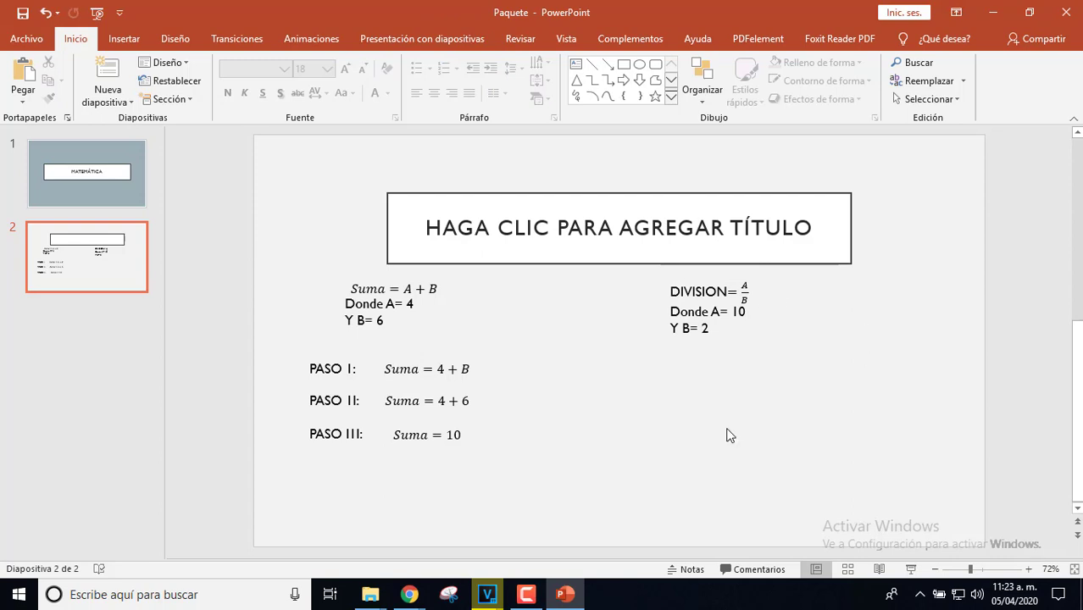
pyautogui.click(739, 315)
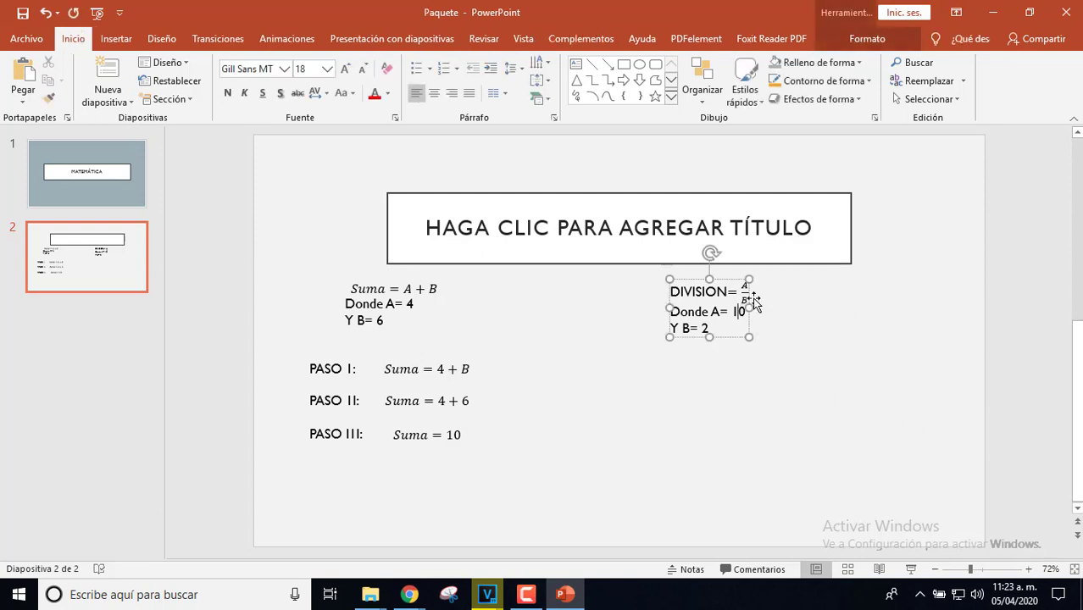
pyautogui.click(671, 312)
pyautogui.press('Left')
pyautogui.press('Right')
pyautogui.press('Return')
pyautogui.click(830, 331)
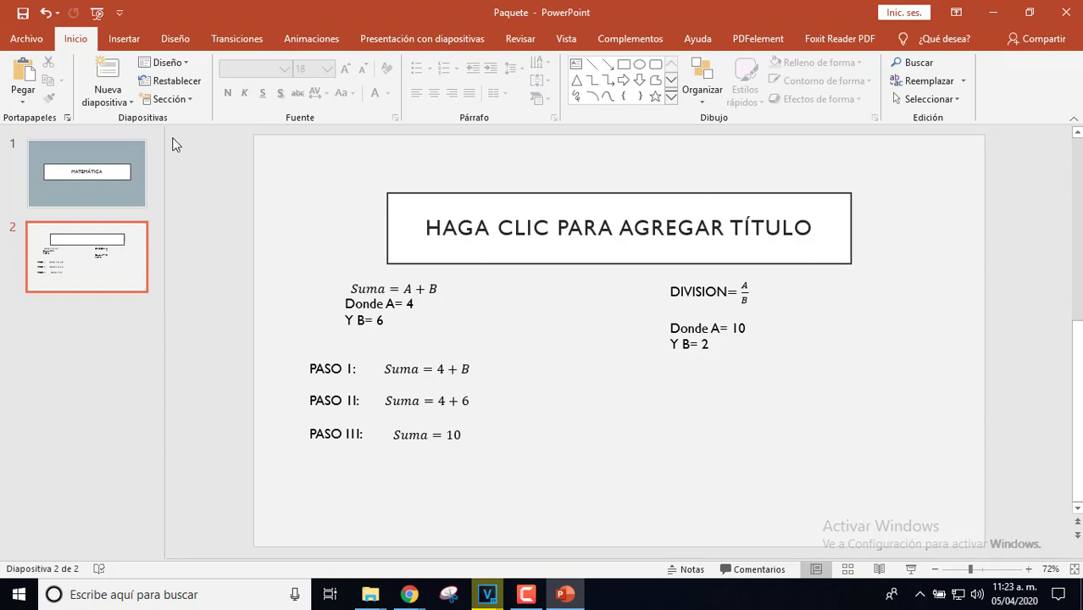
# Insert a new equation with round parentheses and move it beside the PASO steps
pyautogui.click(126, 39)
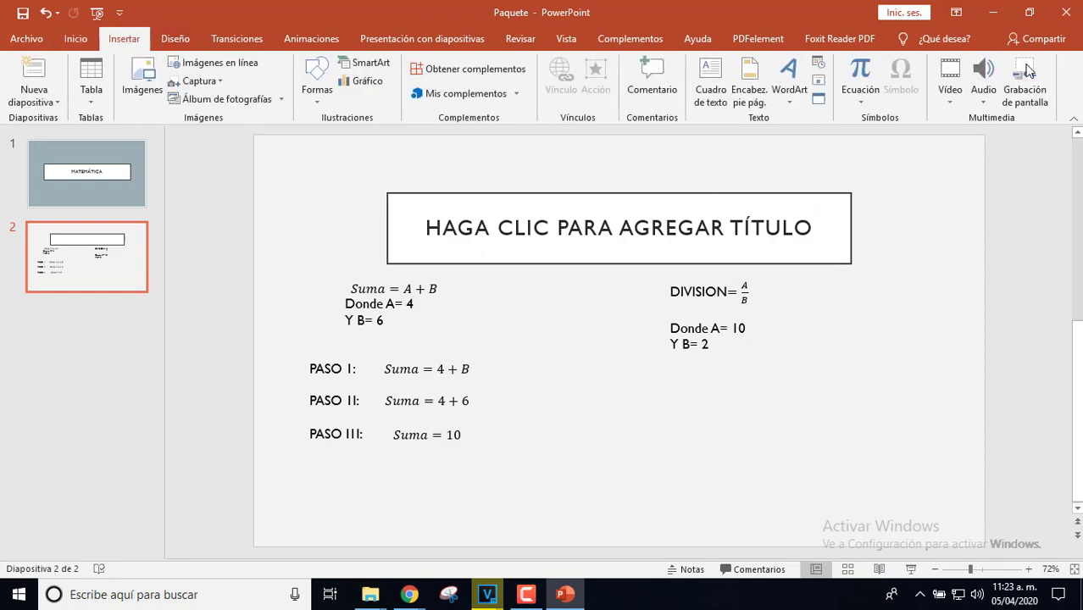
pyautogui.click(855, 73)
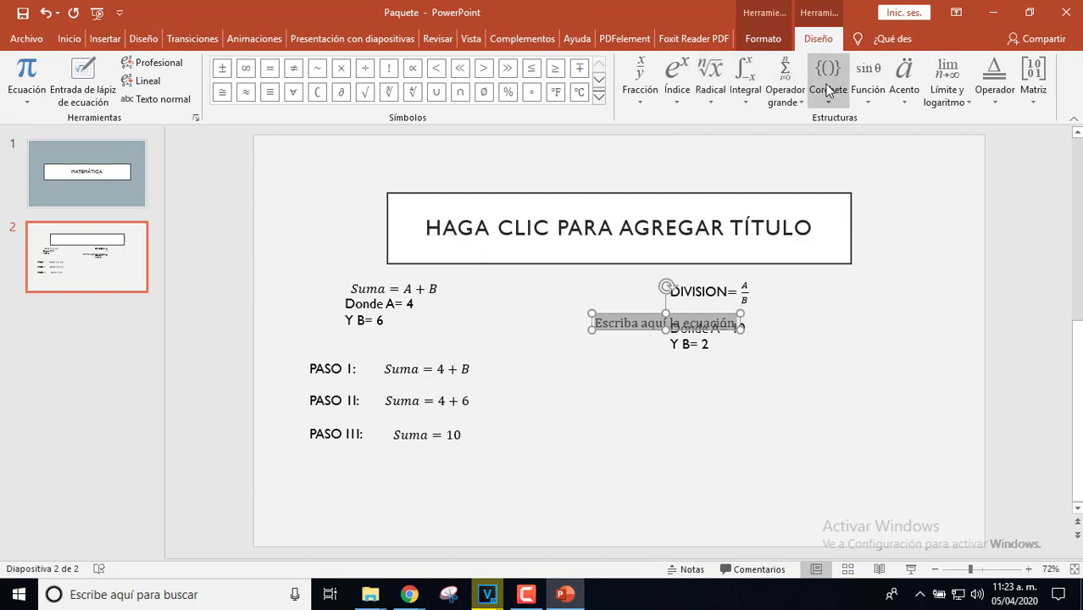
pyautogui.click(833, 77)
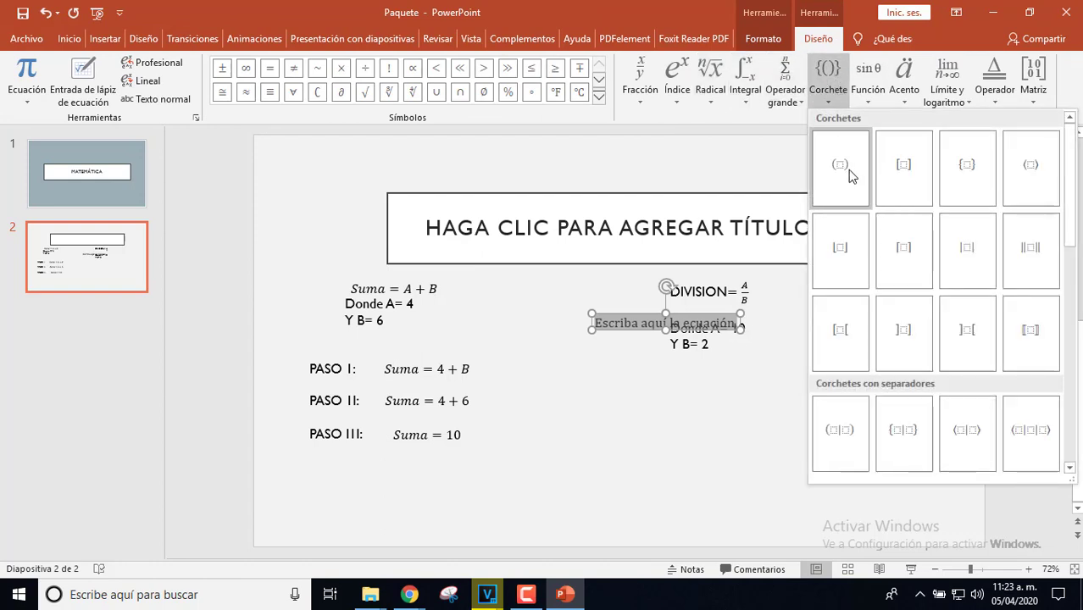
pyautogui.click(851, 175)
pyautogui.moveTo(613, 337); pyautogui.dragTo(597, 385)
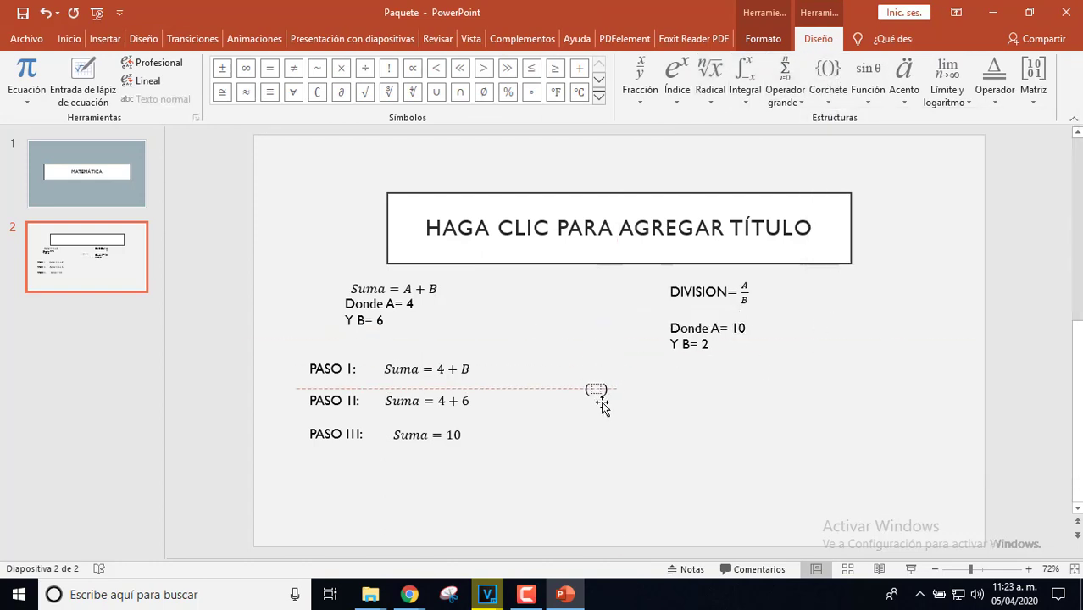
pyautogui.click(598, 388)
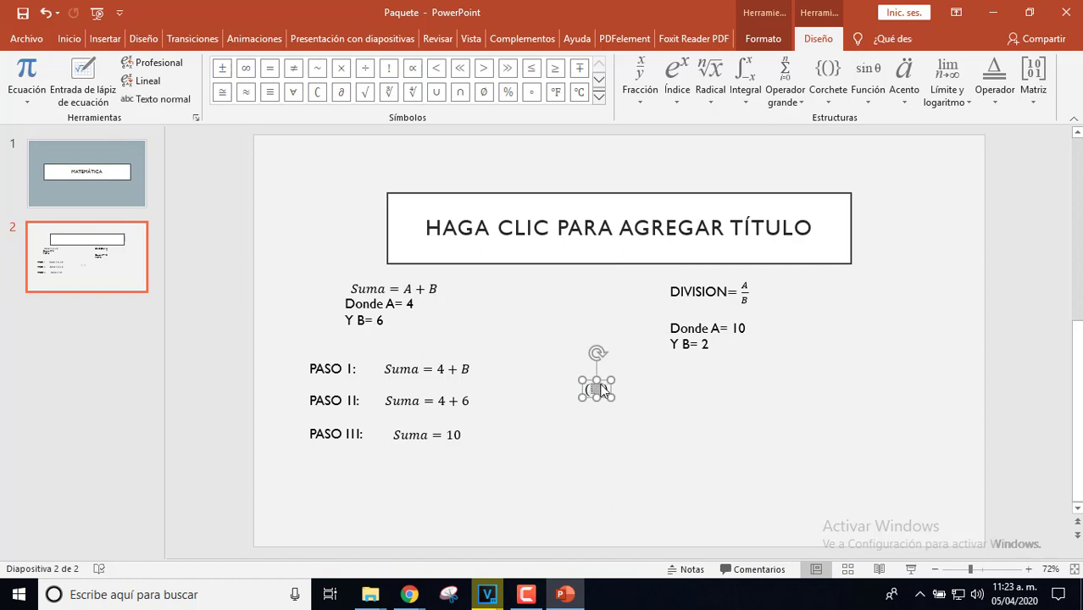
# Put the stacked fraction 3/1 inside the parentheses, followed by an inner pair of parentheses
pyautogui.click(634, 78)
pyautogui.click(653, 165)
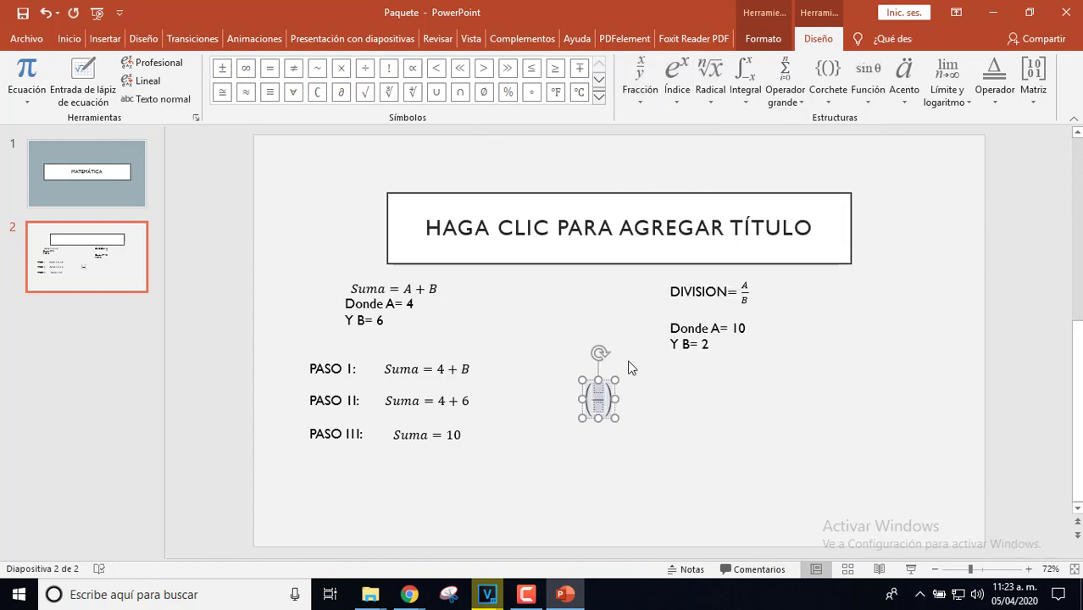
pyautogui.write('3')
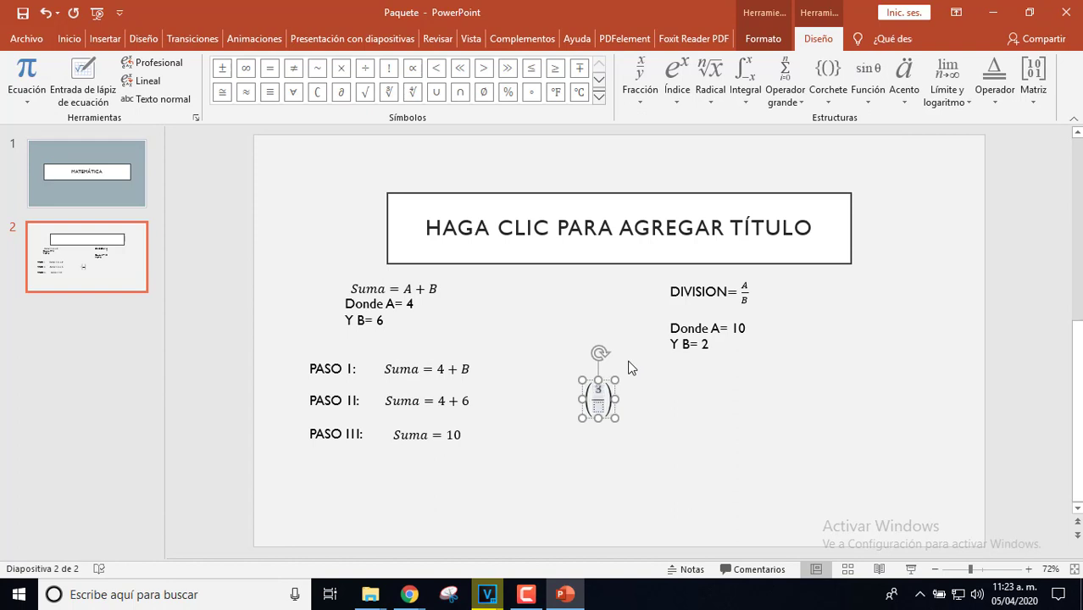
pyautogui.write('1')
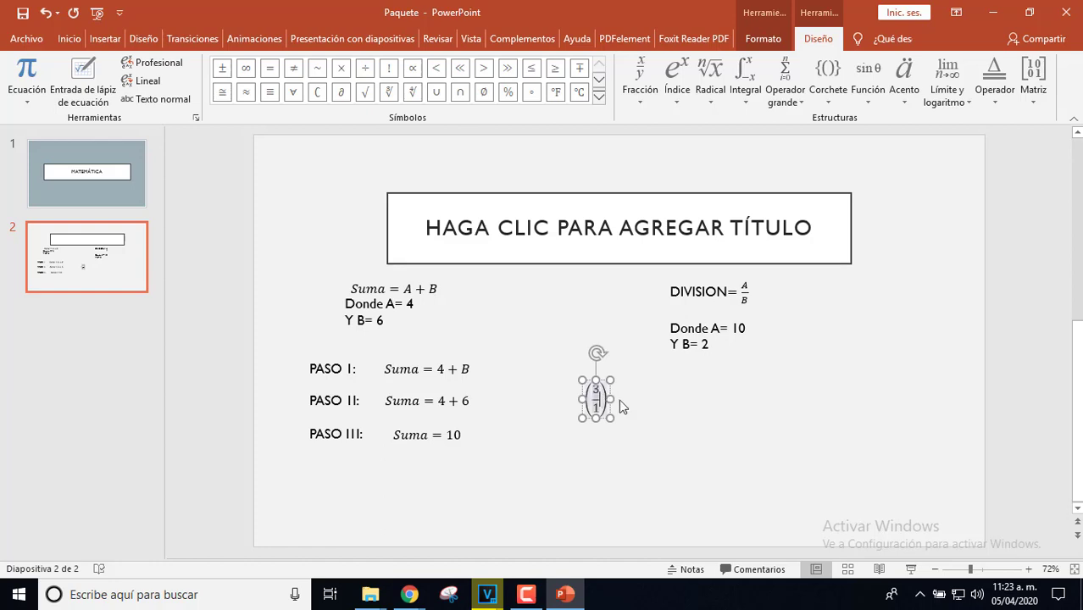
pyautogui.click(829, 93)
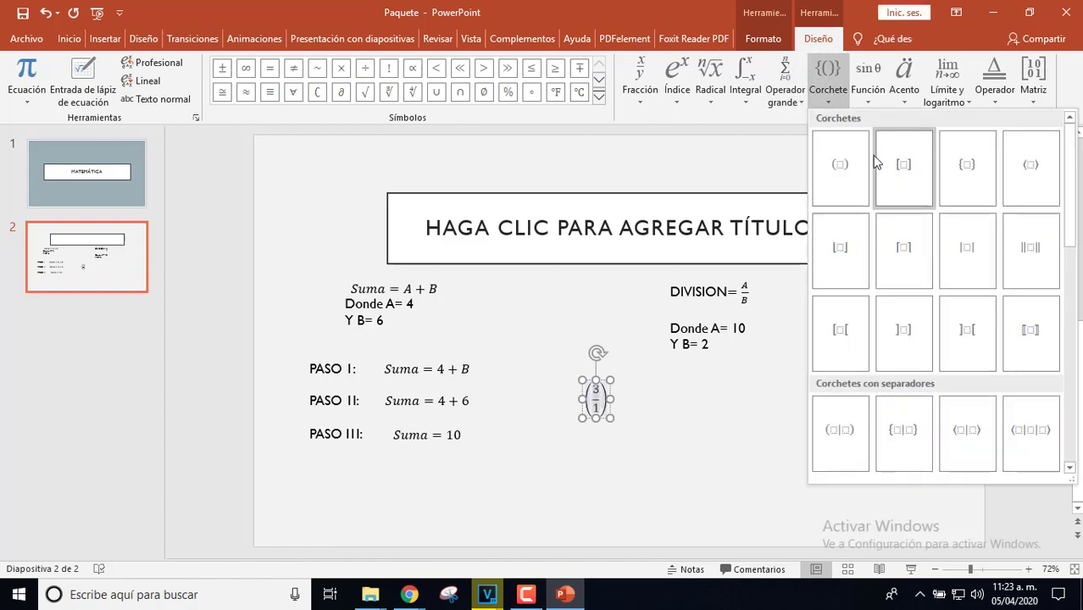
pyautogui.click(842, 173)
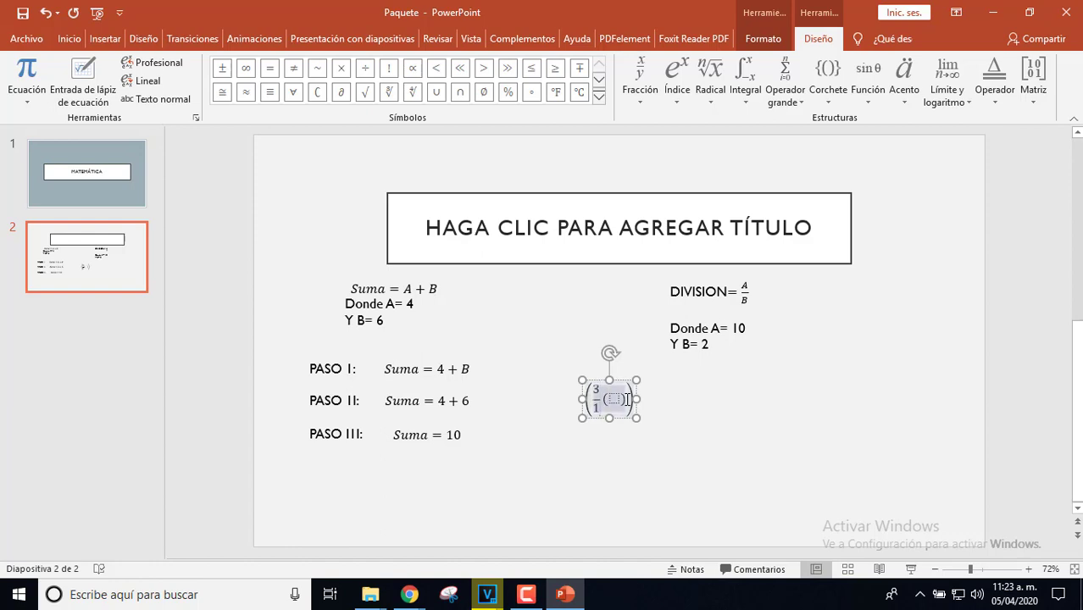
# Insert a stacked fraction 10/2 in the inner parentheses and add a superscript slot after it
pyautogui.click(640, 91)
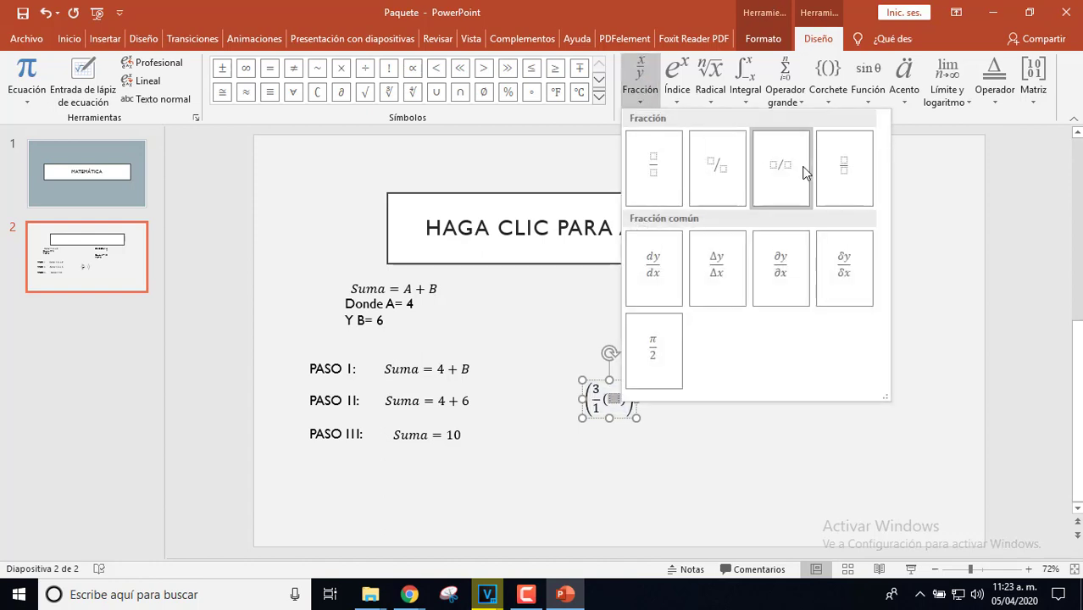
pyautogui.click(666, 166)
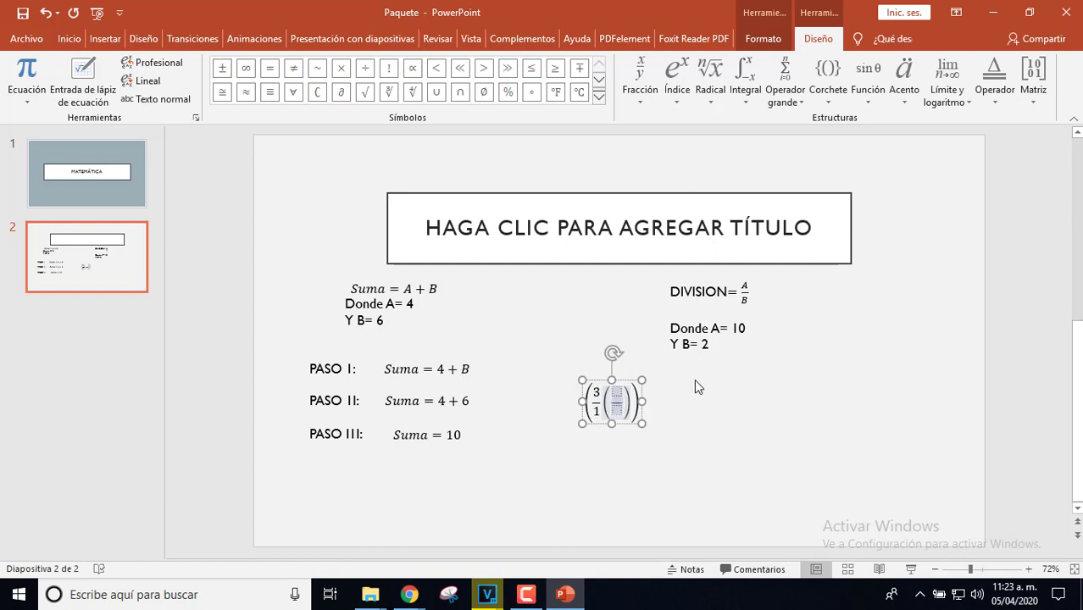
pyautogui.click(617, 392)
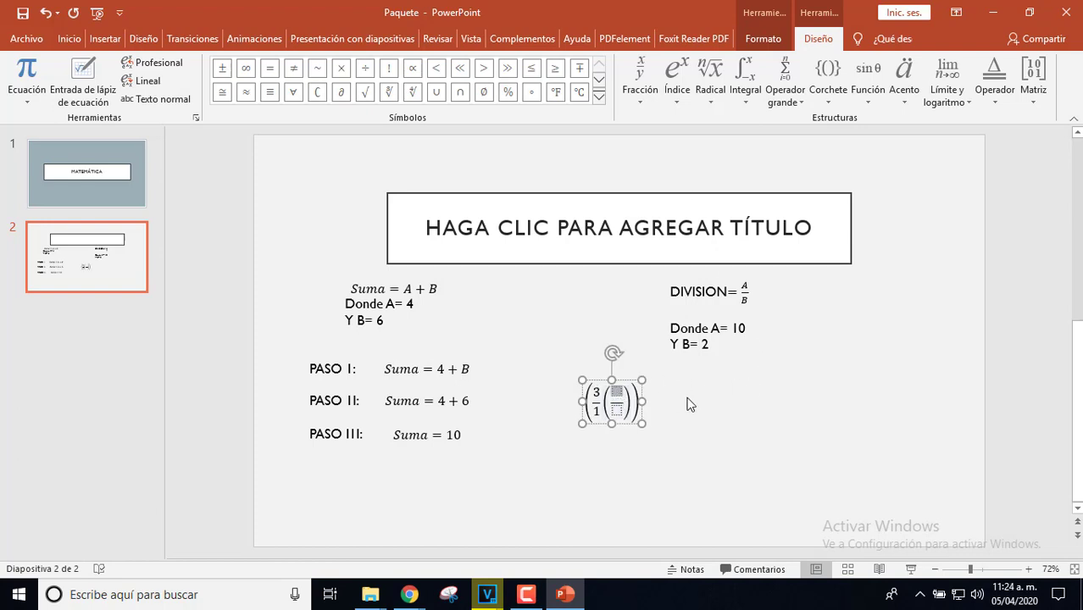
pyautogui.write('10')
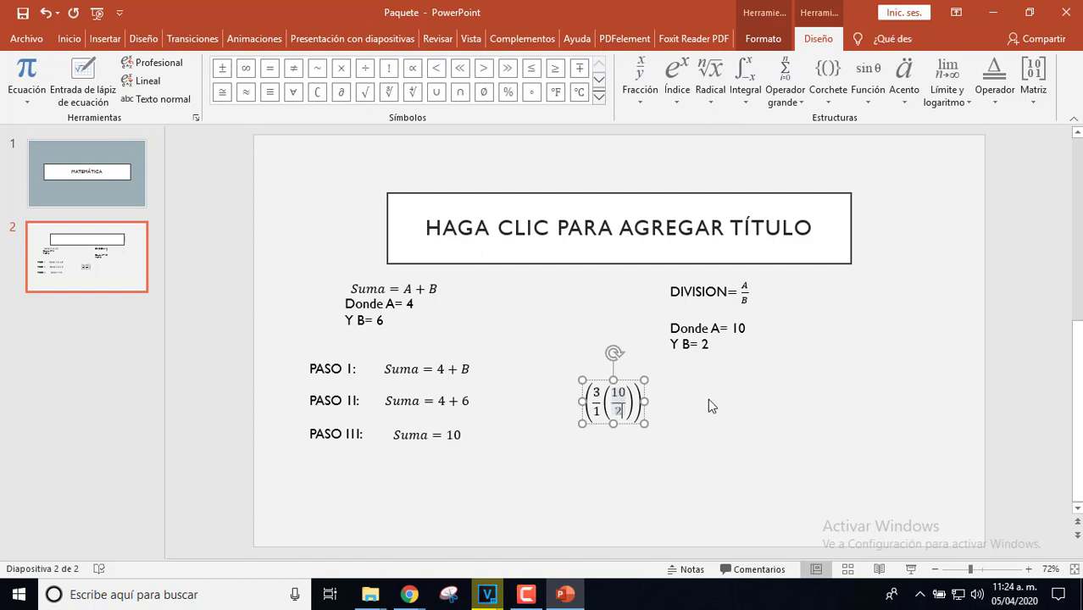
pyautogui.press('Right')
pyautogui.press('Right')
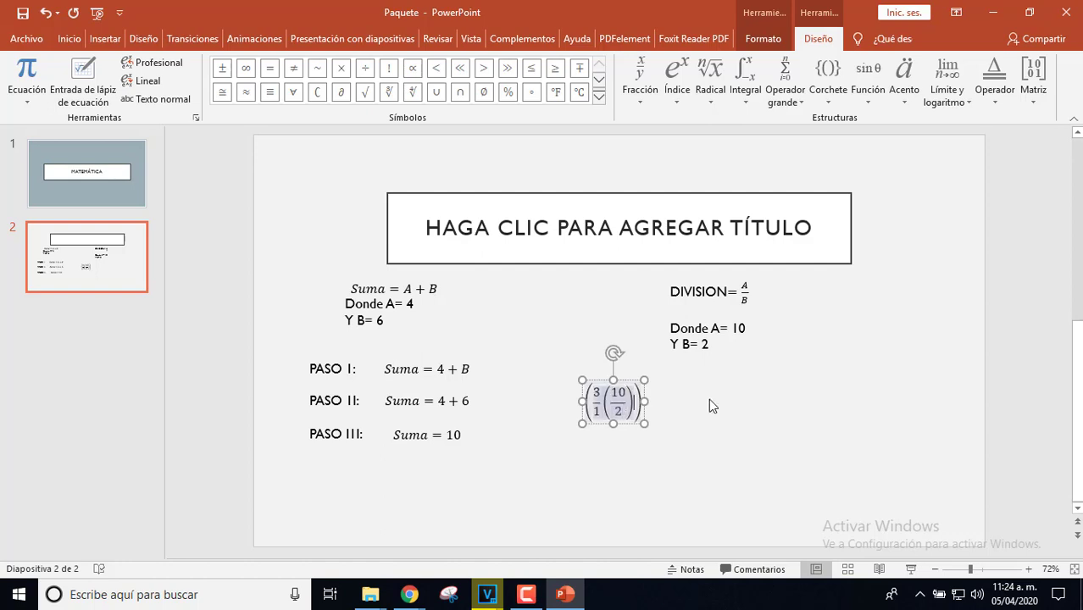
pyautogui.click(676, 80)
pyautogui.click(704, 177)
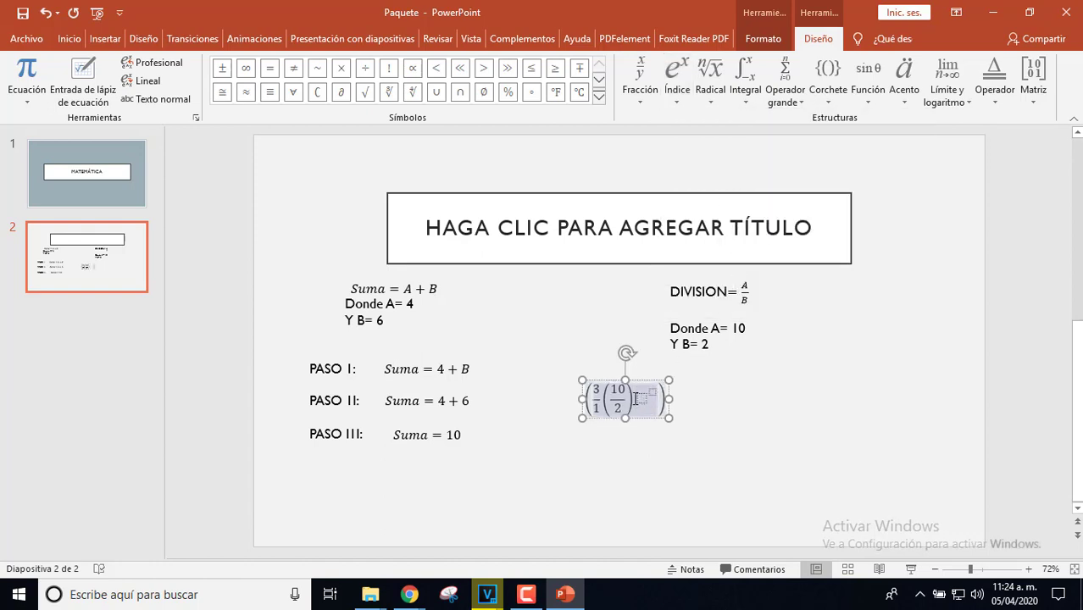
# Cut and re-paste the 3/1(10/2) part of the equation, then finish editing it
pyautogui.moveTo(635, 402); pyautogui.dragTo(596, 399)
pyautogui.hotkey('ctrl', 'c')
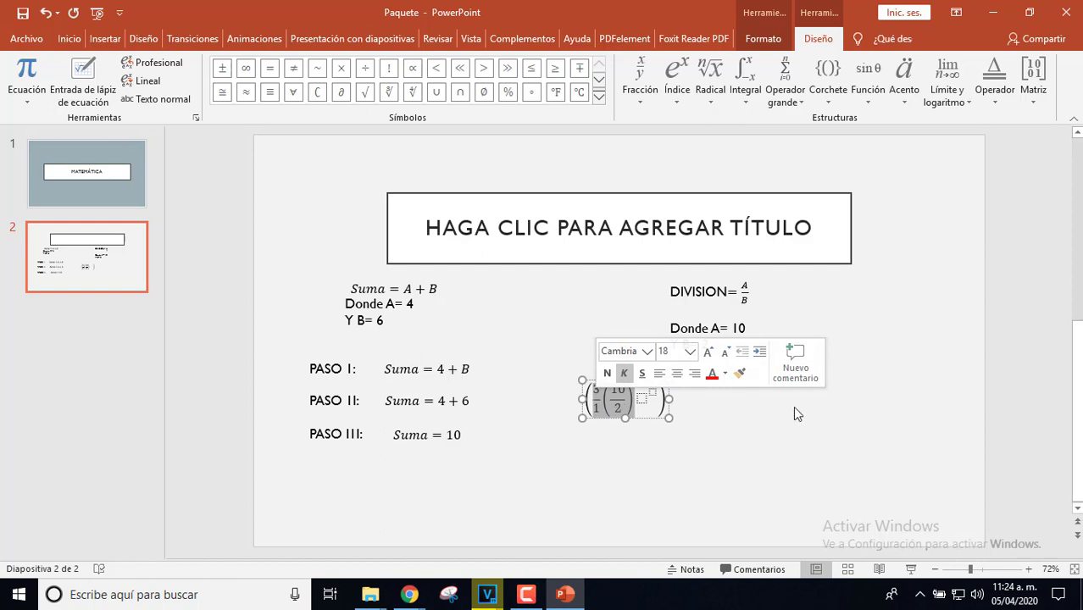
pyautogui.press('BackSpace')
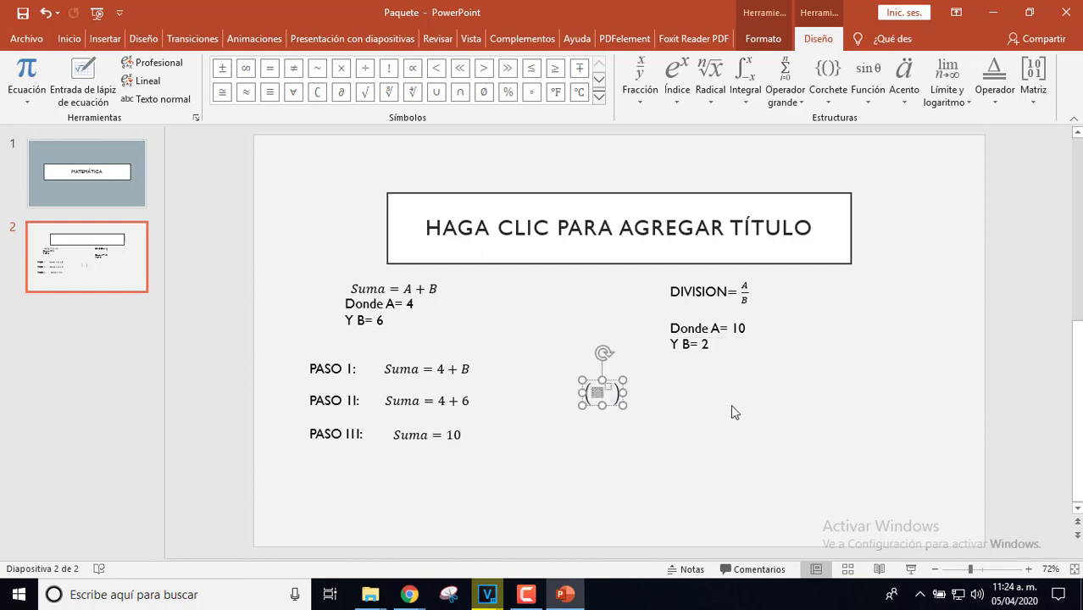
pyautogui.hotkey('ctrl', 'v')
pyautogui.click(847, 424)
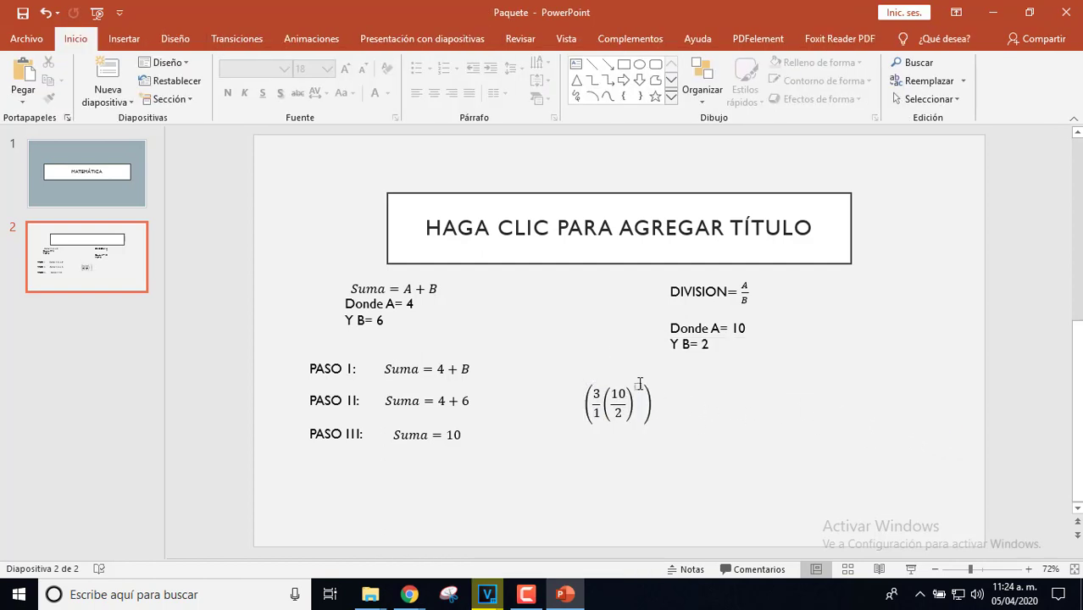
pyautogui.click(640, 384)
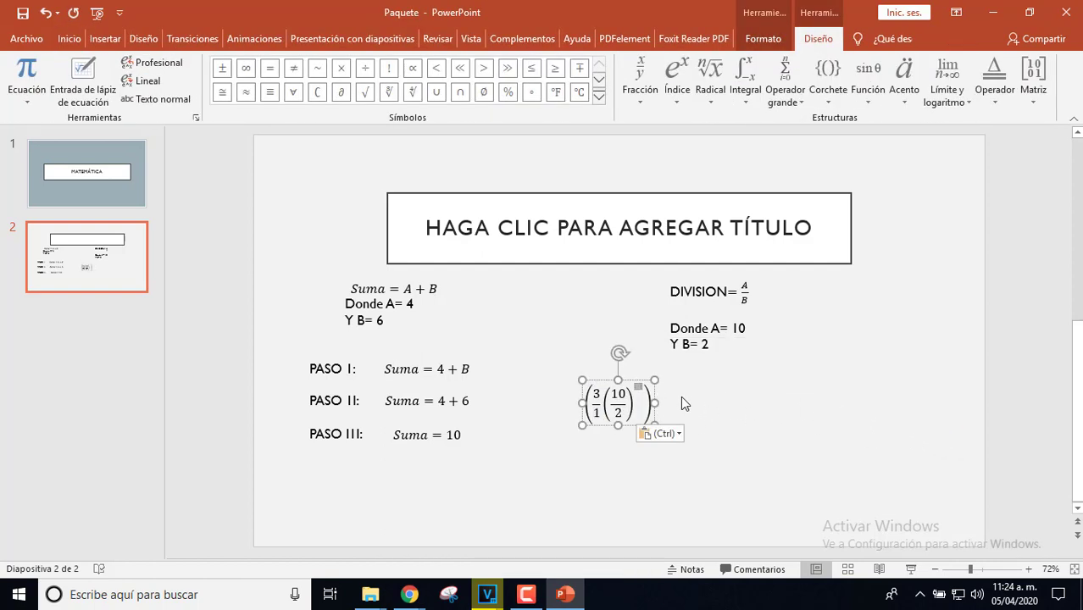
pyautogui.click(808, 409)
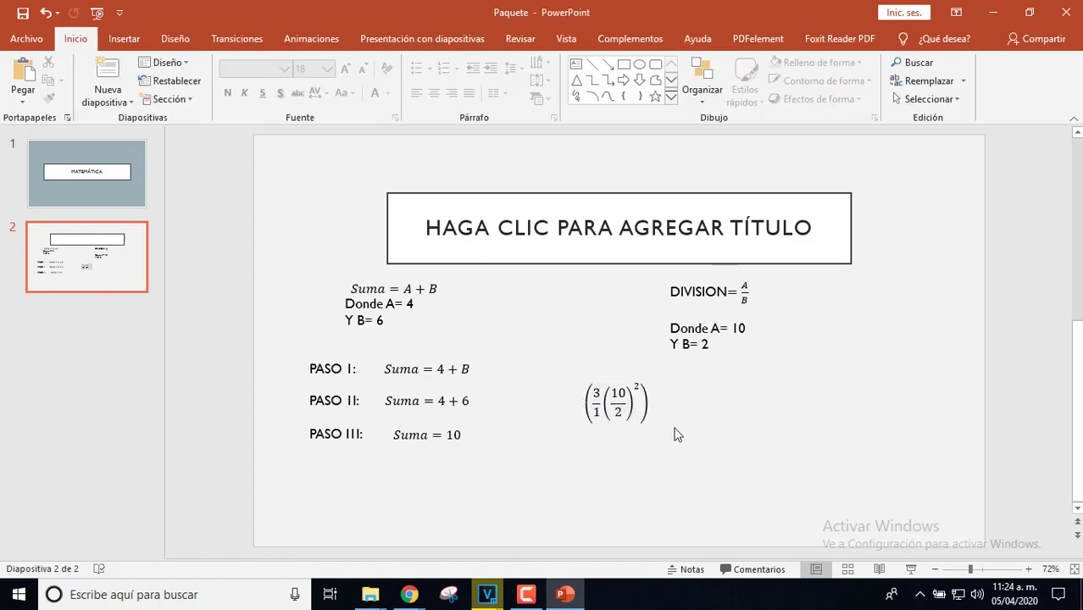
pyautogui.click(605, 401)
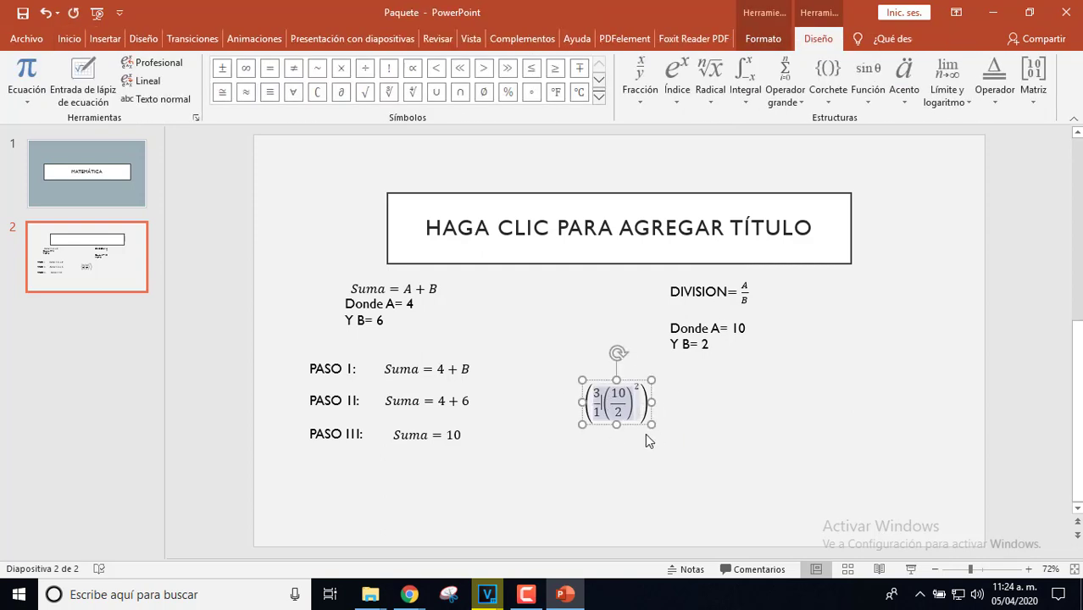
pyautogui.click(621, 439)
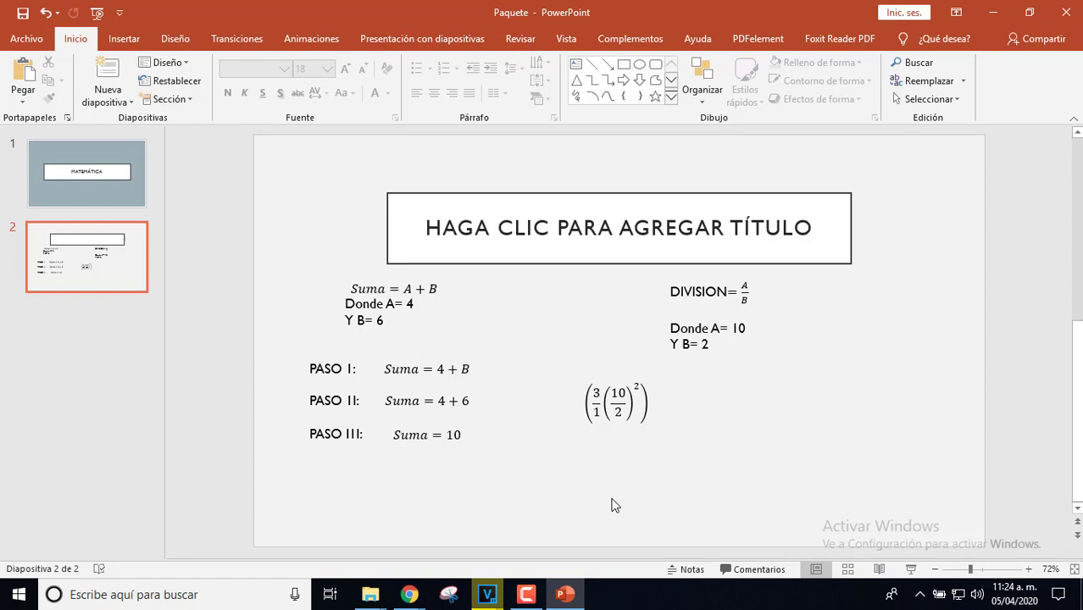
# In a new Chrome tab, search Google for 'operaciones combinadas resuelto'
pyautogui.moveTo(410, 594)
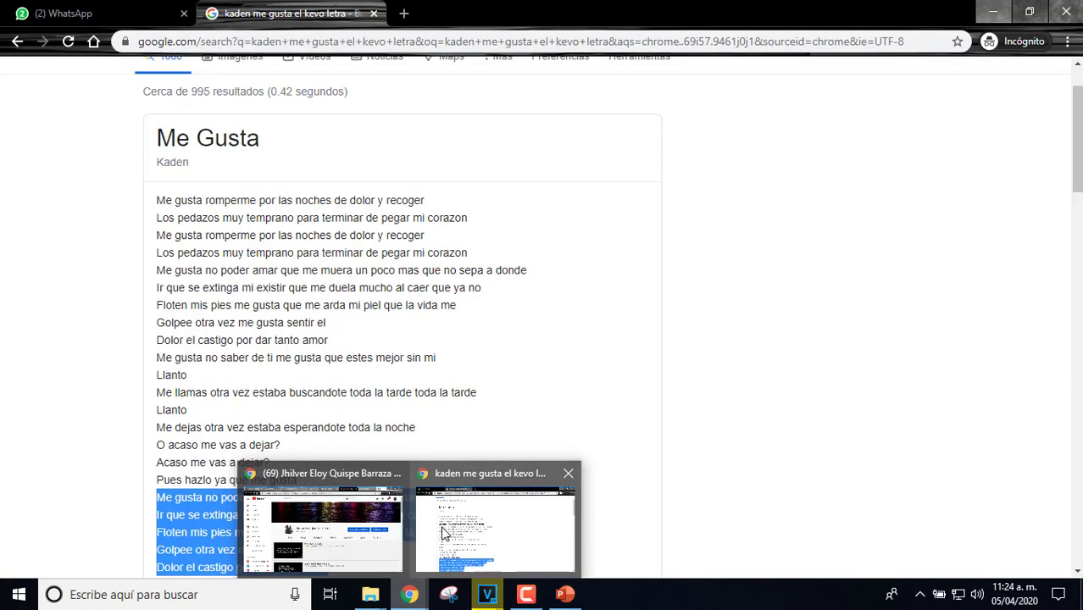
pyautogui.click(445, 534)
pyautogui.click(403, 13)
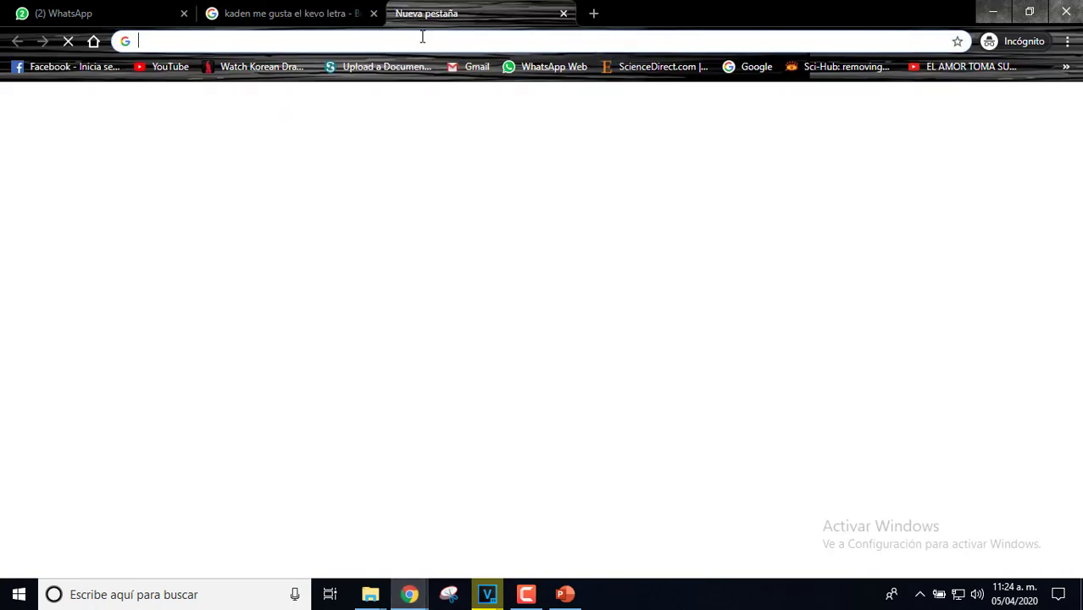
pyautogui.write('operaciones')
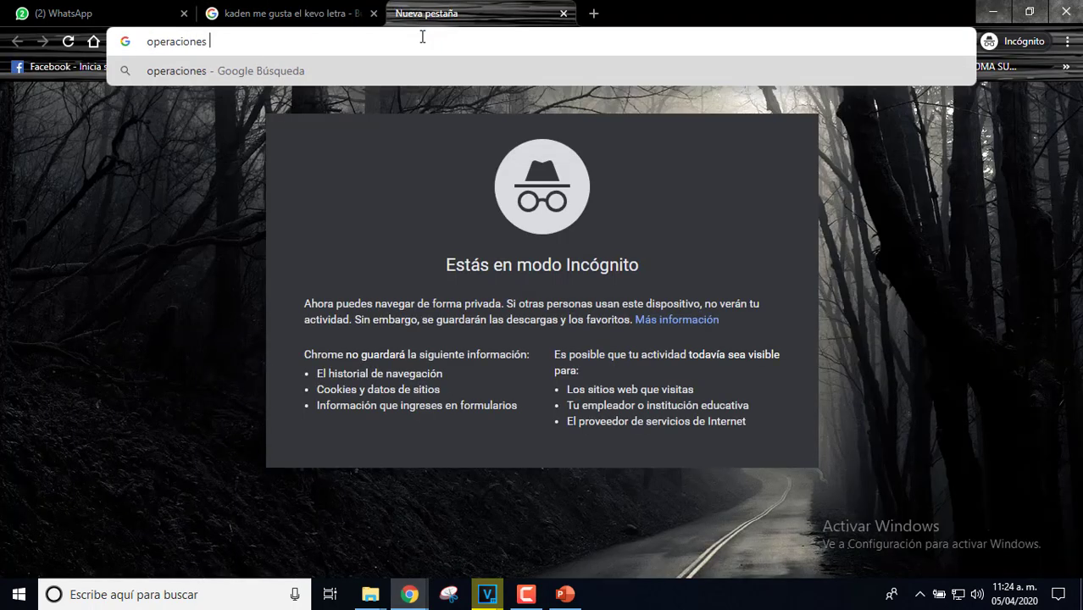
pyautogui.write(' combinadas re')
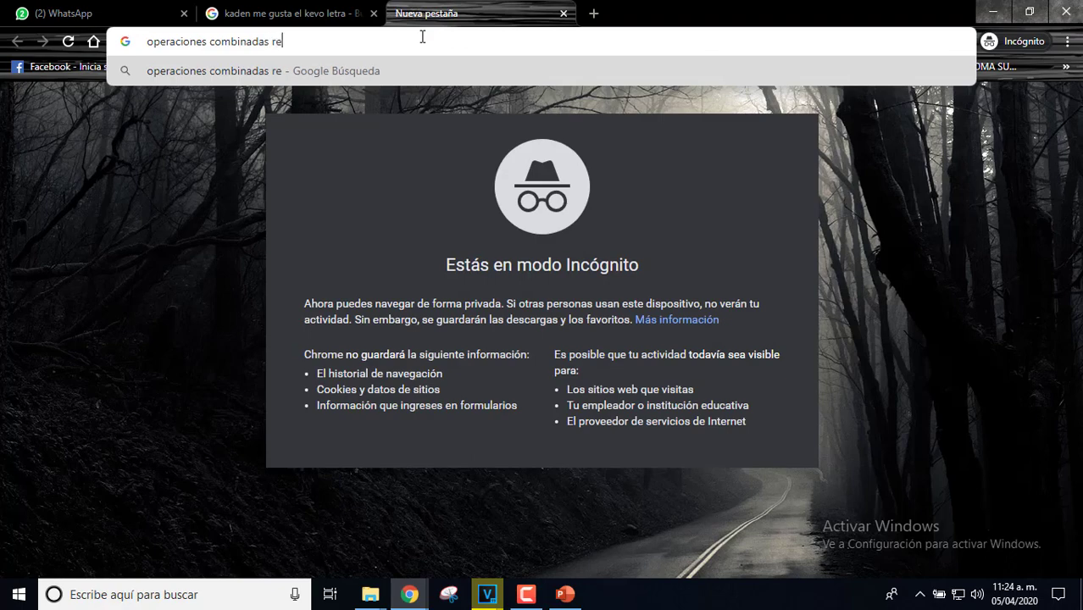
pyautogui.write('suelto')
pyautogui.press('Return')
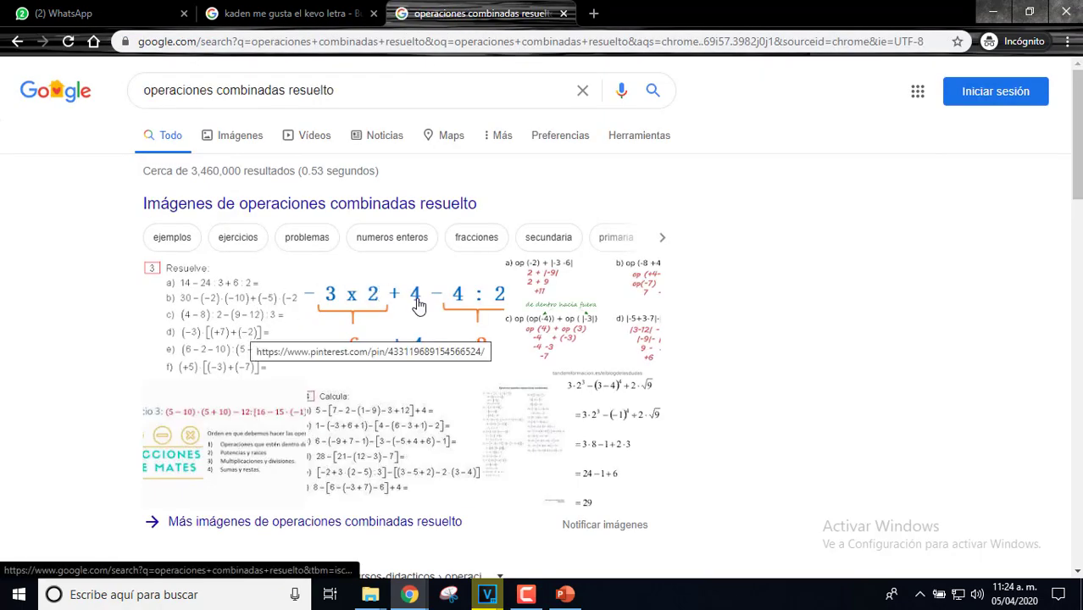
# Copy the first worked-exercise image from the Imágenes results and return to PowerPoint
pyautogui.click(566, 286)
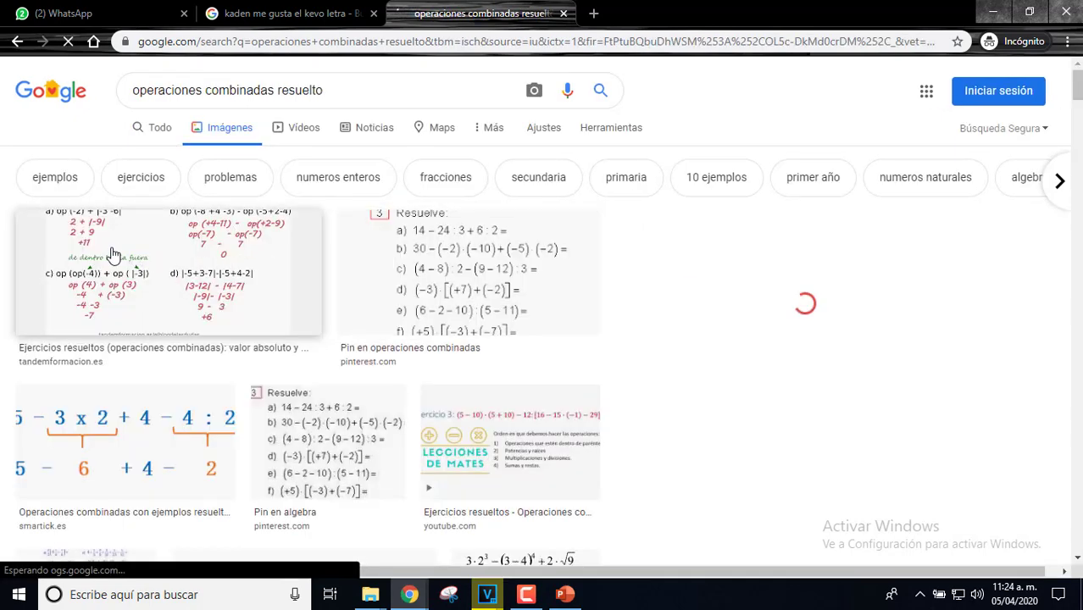
pyautogui.rightClick(113, 251)
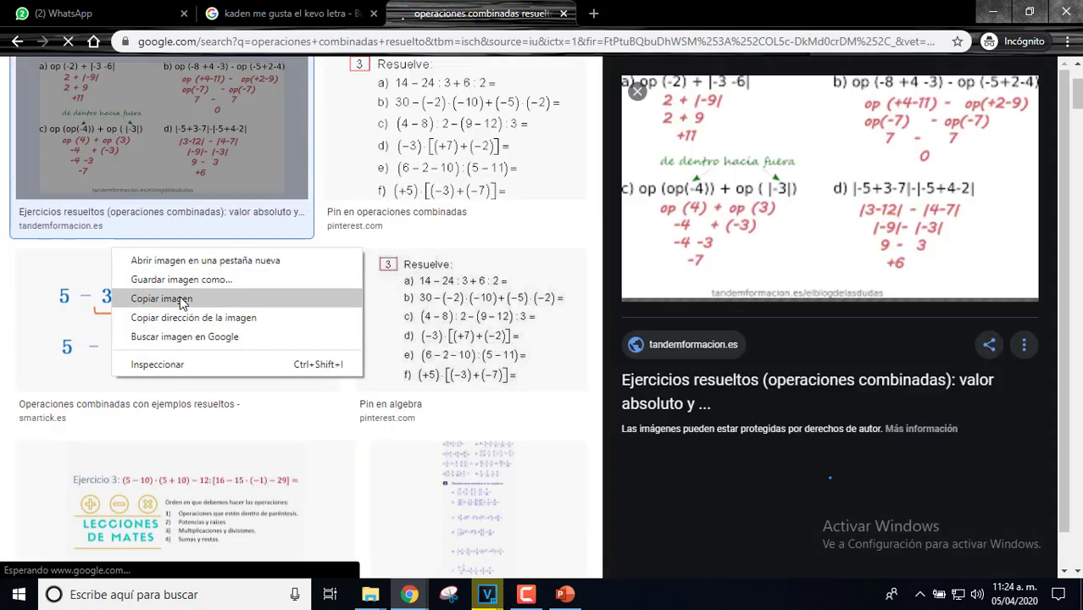
pyautogui.click(161, 298)
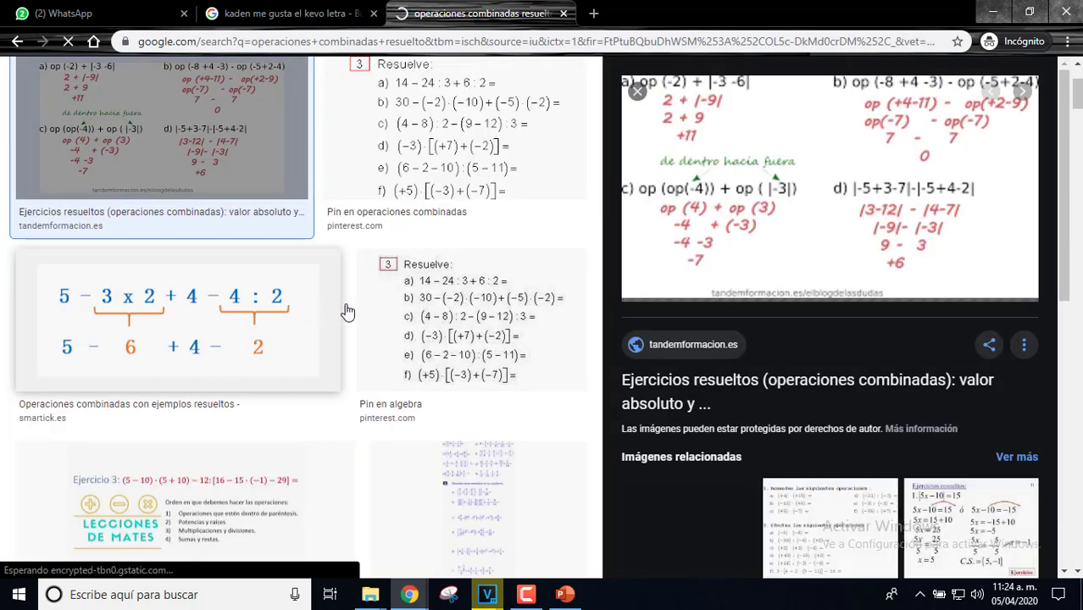
pyautogui.hotkey('alt', 'Tab')
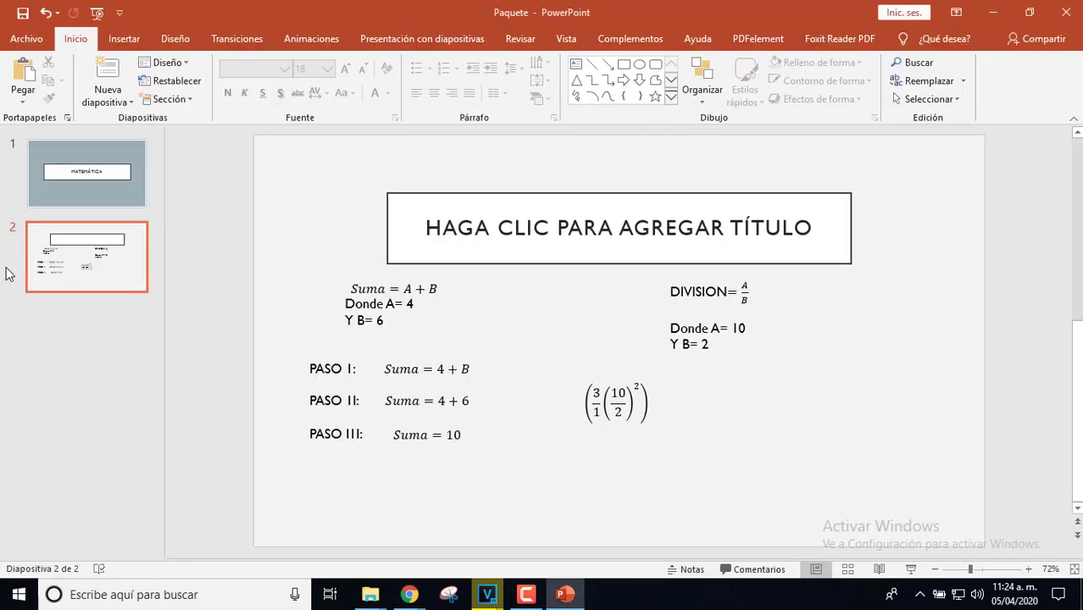
# Add a new third slide, undo the accidental equation paste, and return to Chrome's image results
pyautogui.click(99, 74)
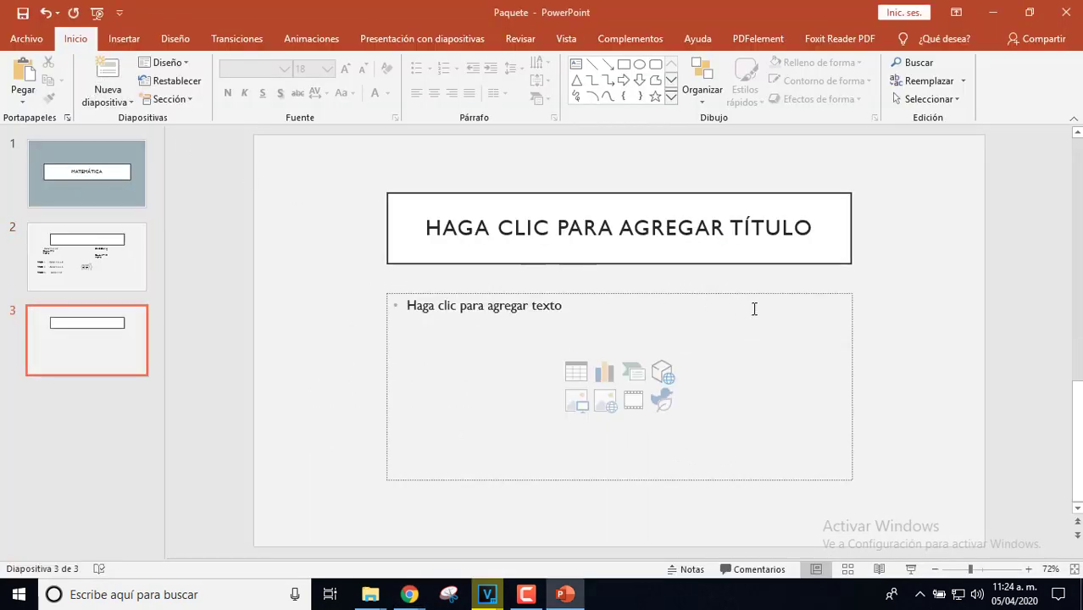
pyautogui.click(487, 342)
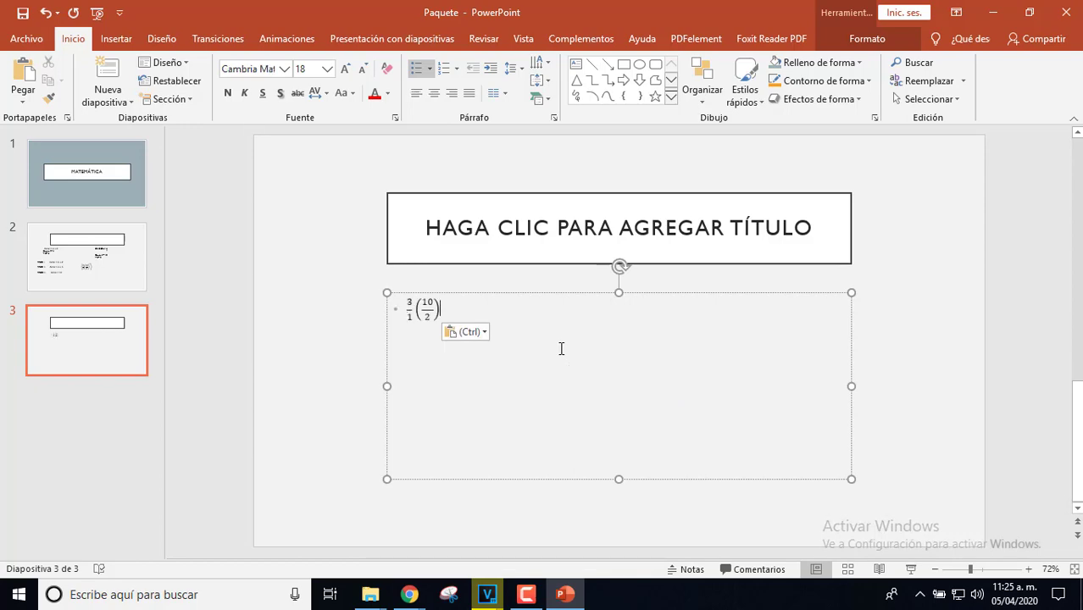
pyautogui.hotkey('ctrl', 'z')
pyautogui.hotkey('alt', 'Tab')
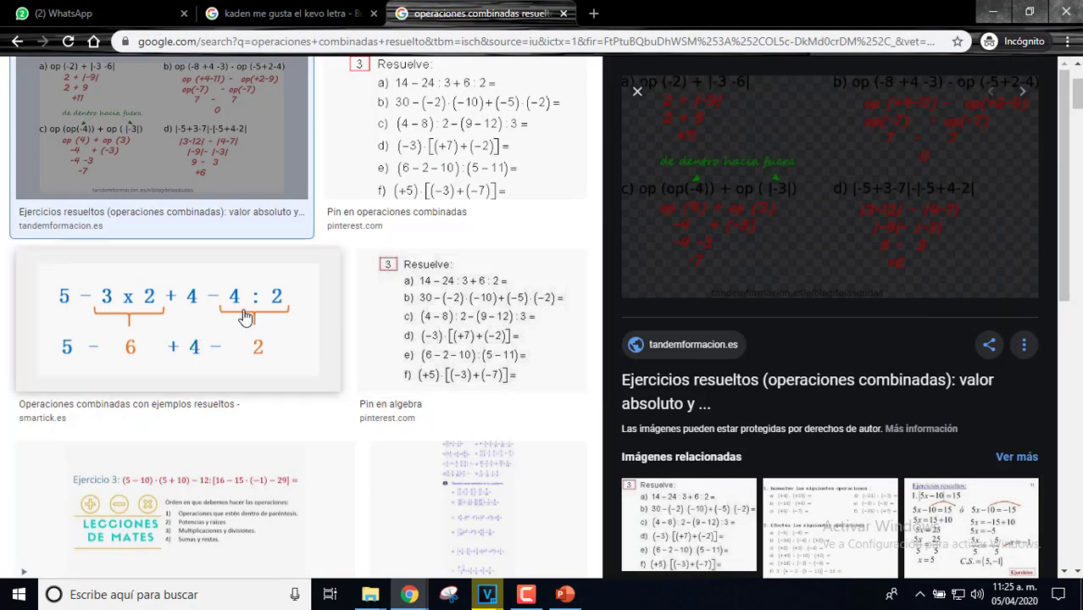
# Copy the worked combined-operations image from Chrome and paste it onto slide 3
pyautogui.scroll(1, 246, 307)
pyautogui.rightClick(711, 292)
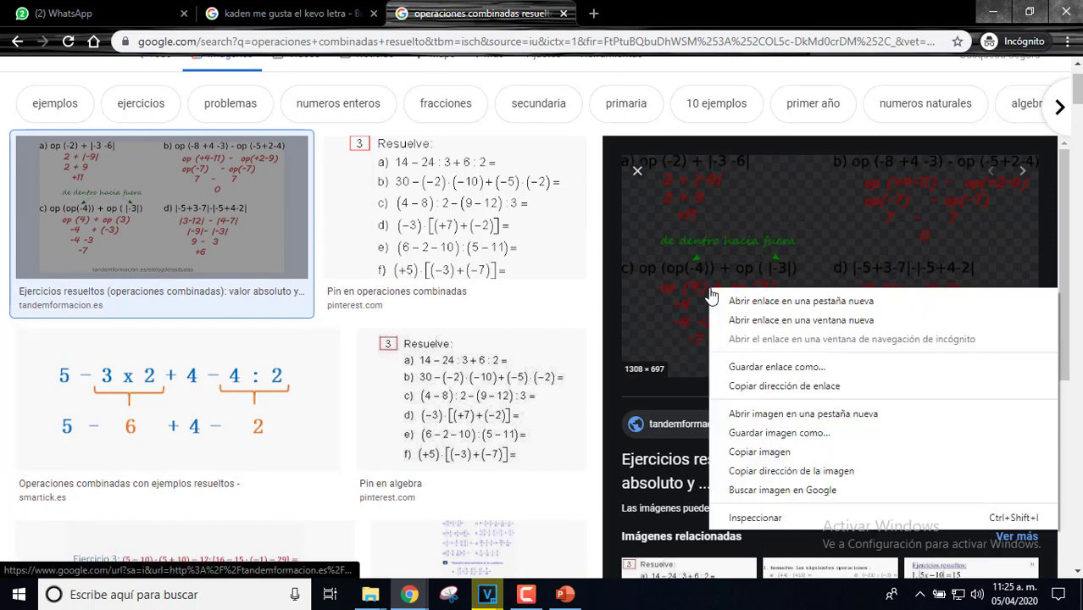
pyautogui.click(773, 454)
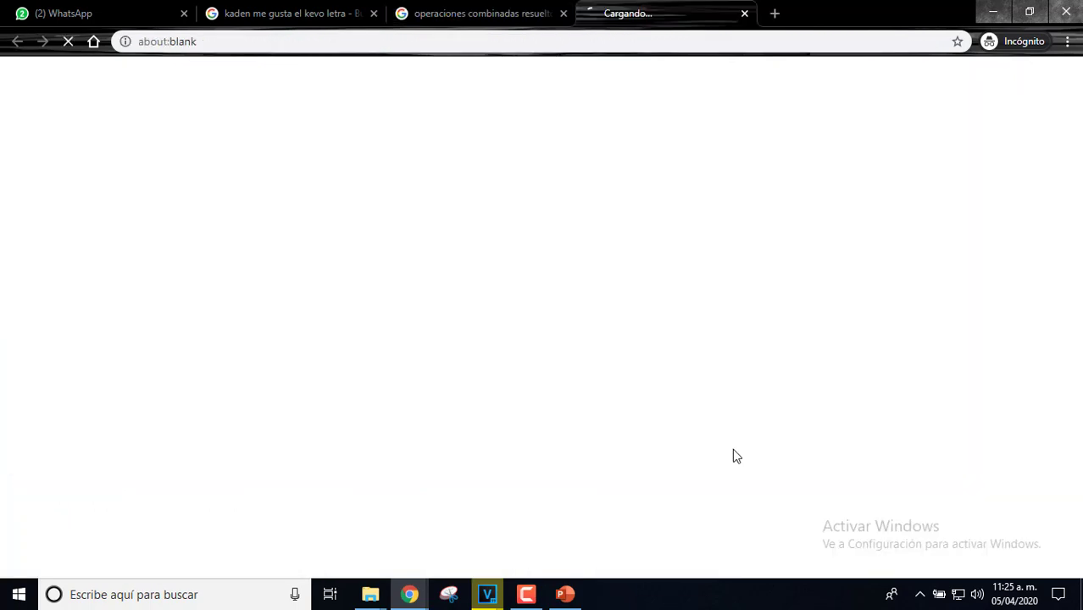
pyautogui.hotkey('alt', 'Tab')
pyautogui.hotkey('ctrl', 'v')
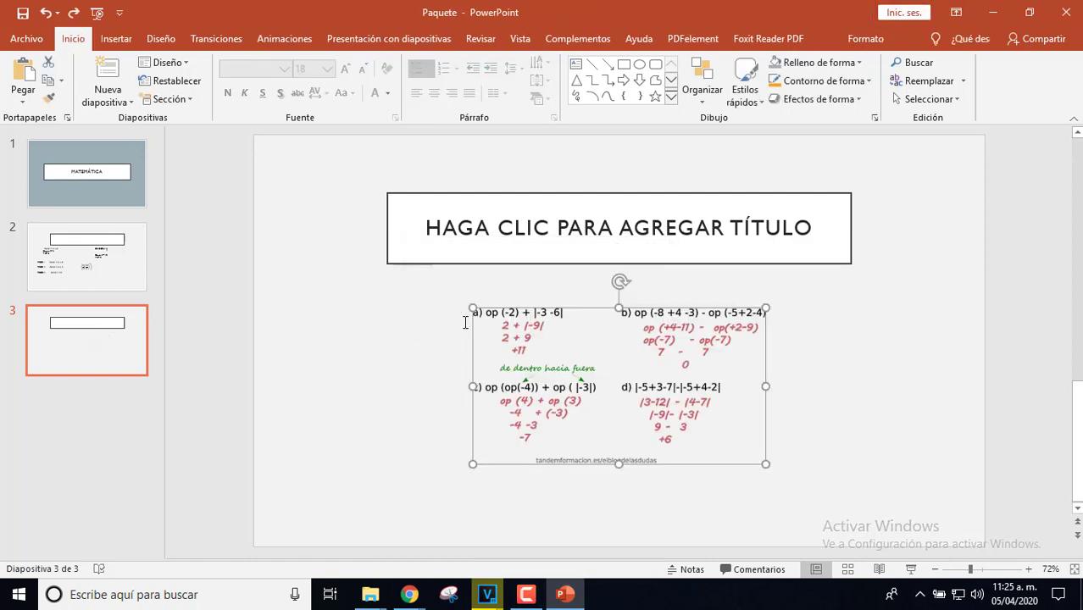
# Enlarge the exercise image beneath the title, then check slide 2 and return to slide 3
pyautogui.moveTo(472, 308); pyautogui.dragTo(408, 275)
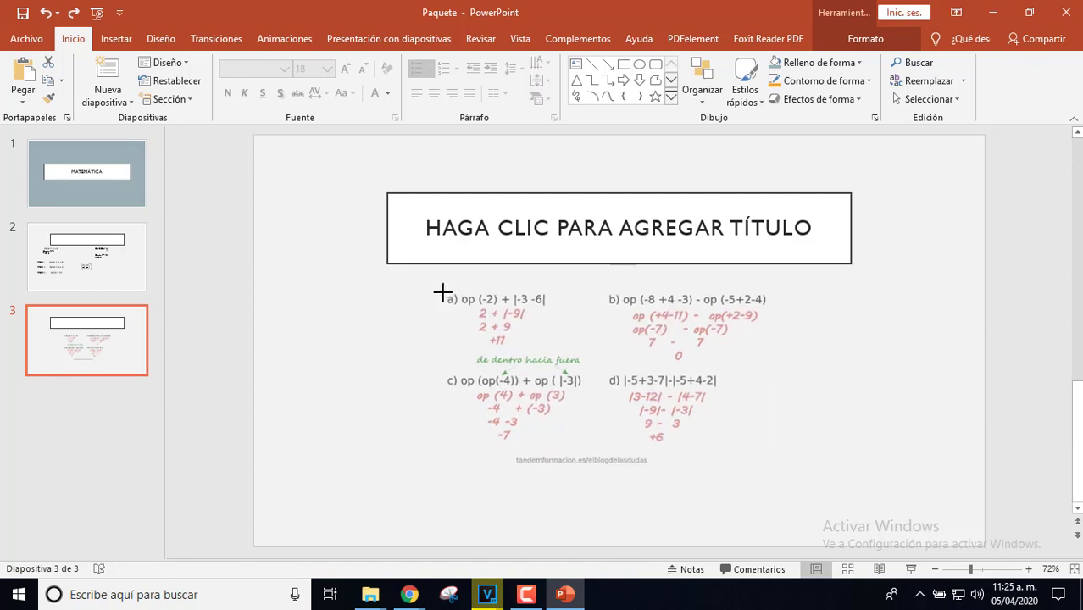
pyautogui.click(835, 366)
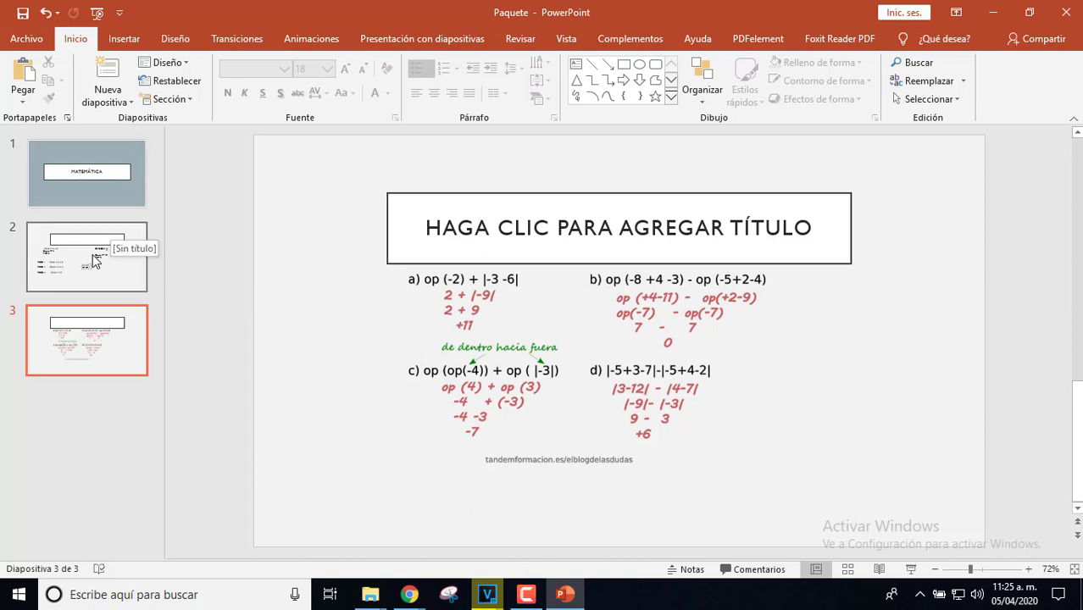
pyautogui.click(139, 281)
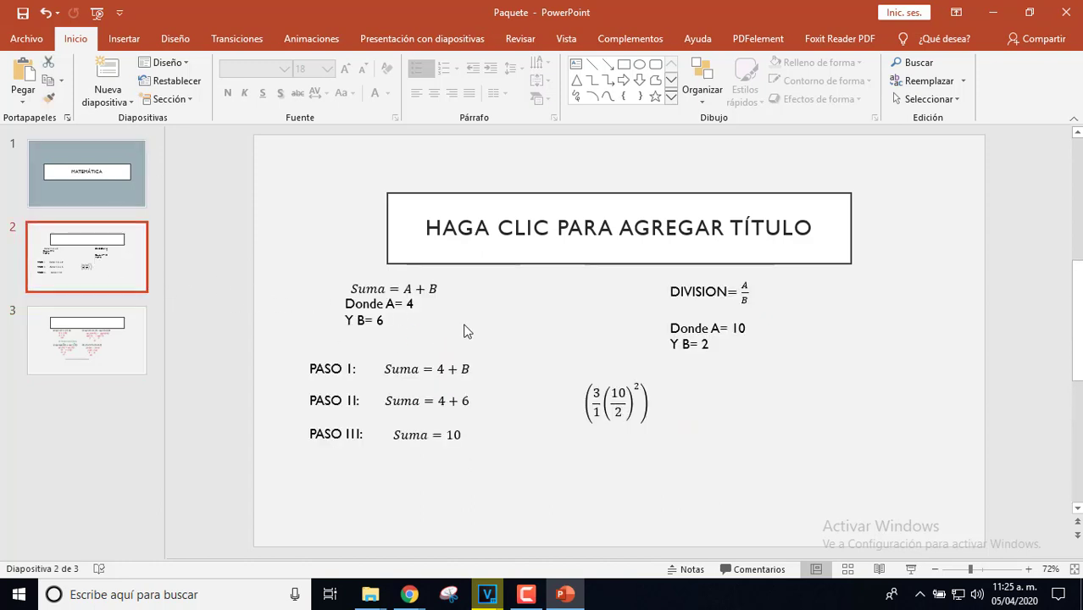
pyautogui.click(82, 347)
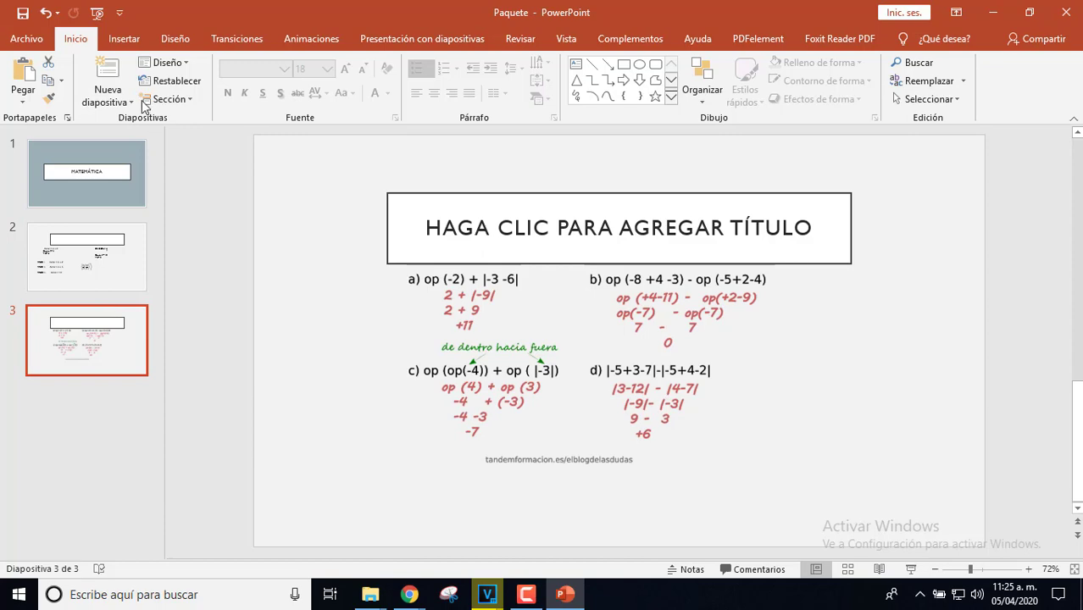
# Draw a right block arrow pointing at exercise a)
pyautogui.click(123, 38)
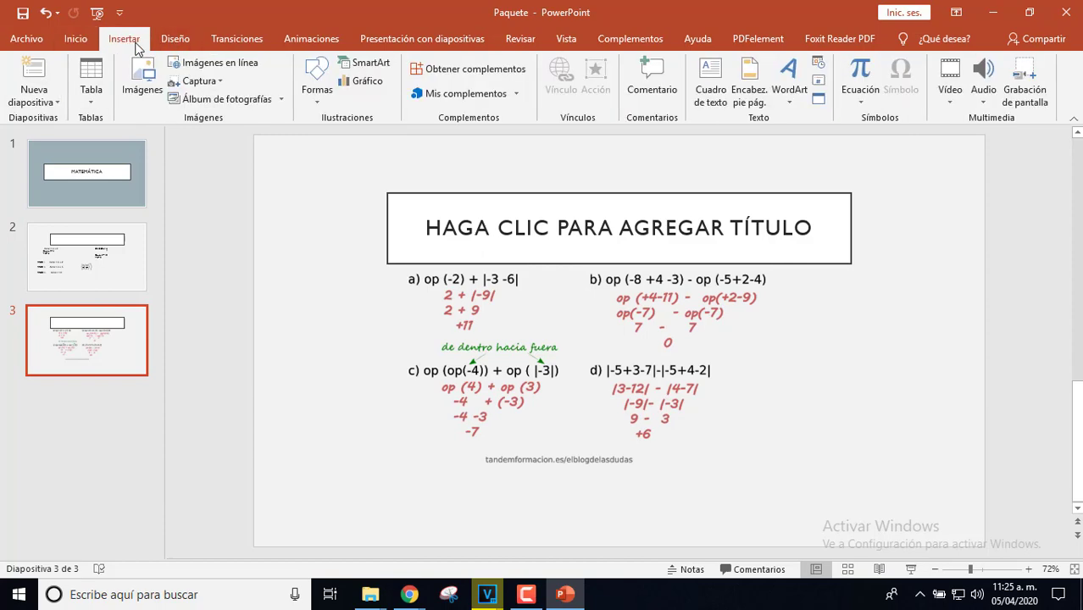
pyautogui.click(327, 94)
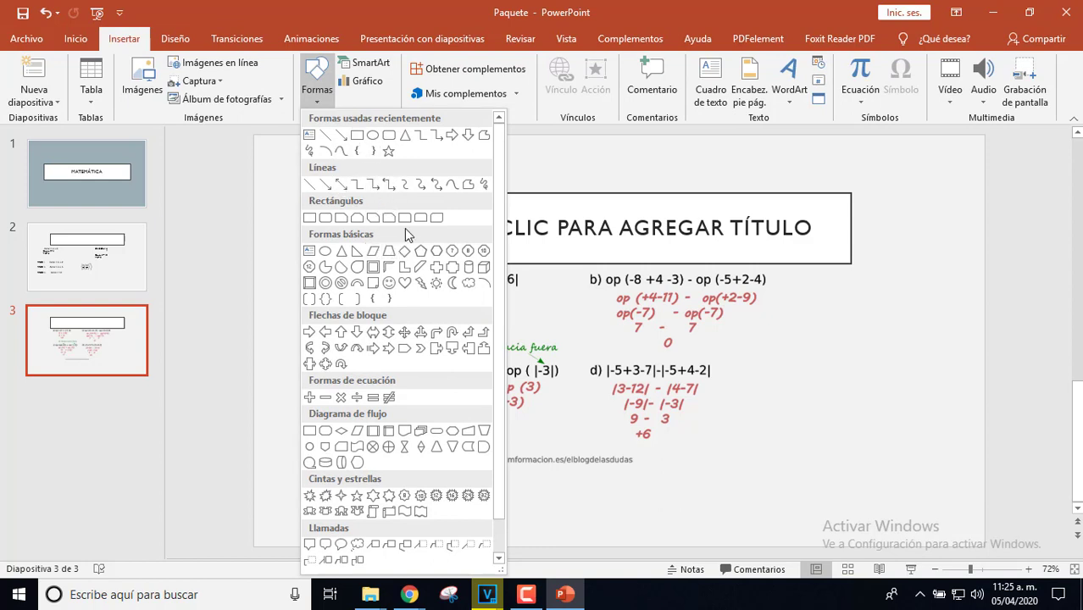
pyautogui.click(453, 136)
pyautogui.moveTo(372, 291); pyautogui.dragTo(436, 304)
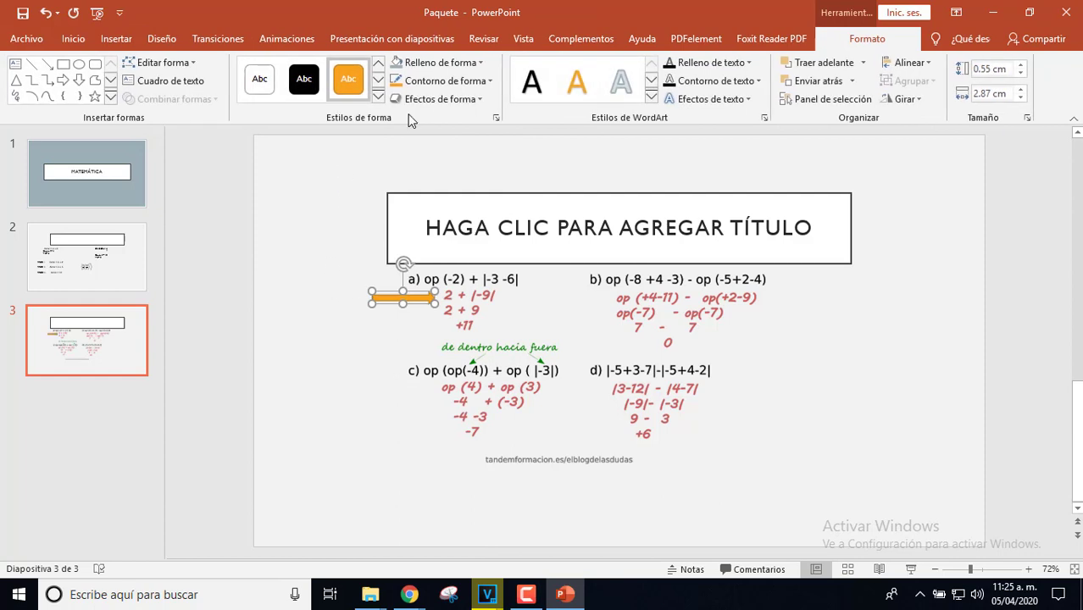
# Add a WordArt label 'Paso 1' and place it left of the arrow
pyautogui.click(116, 39)
pyautogui.click(788, 81)
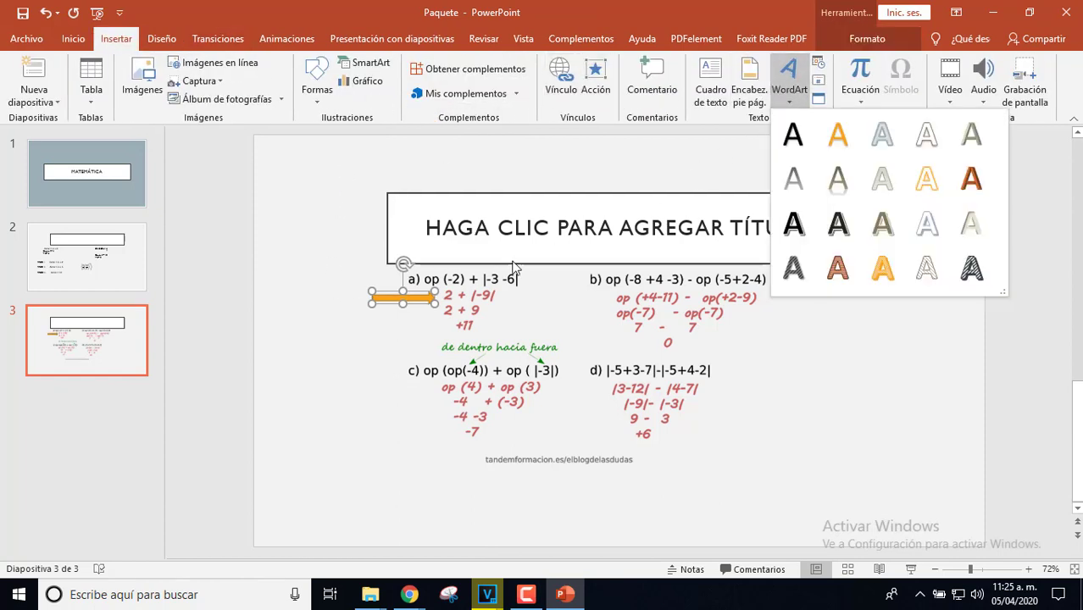
pyautogui.click(792, 136)
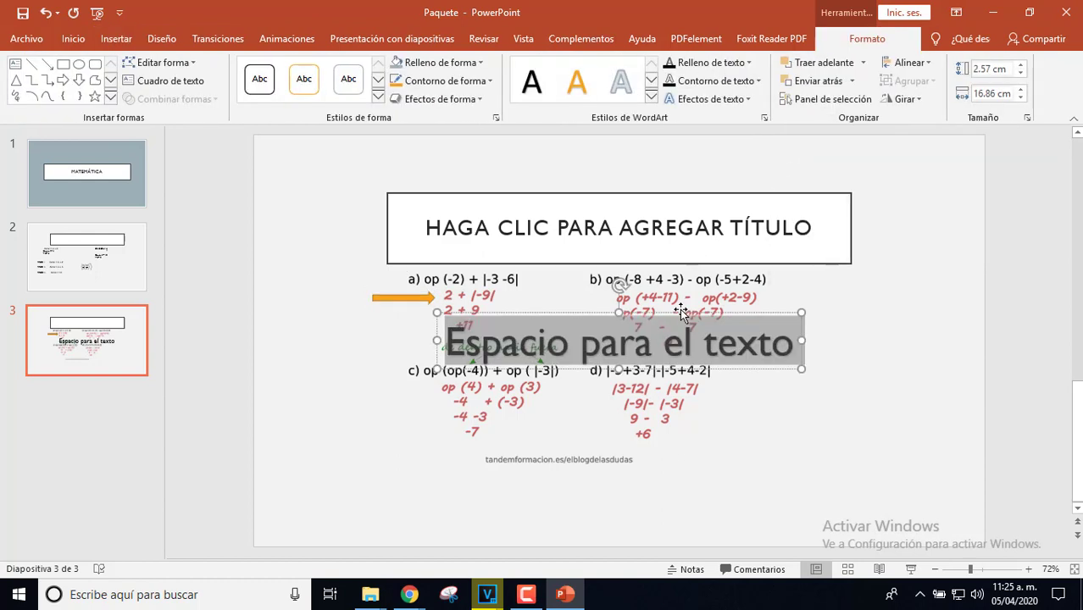
pyautogui.write('Paso')
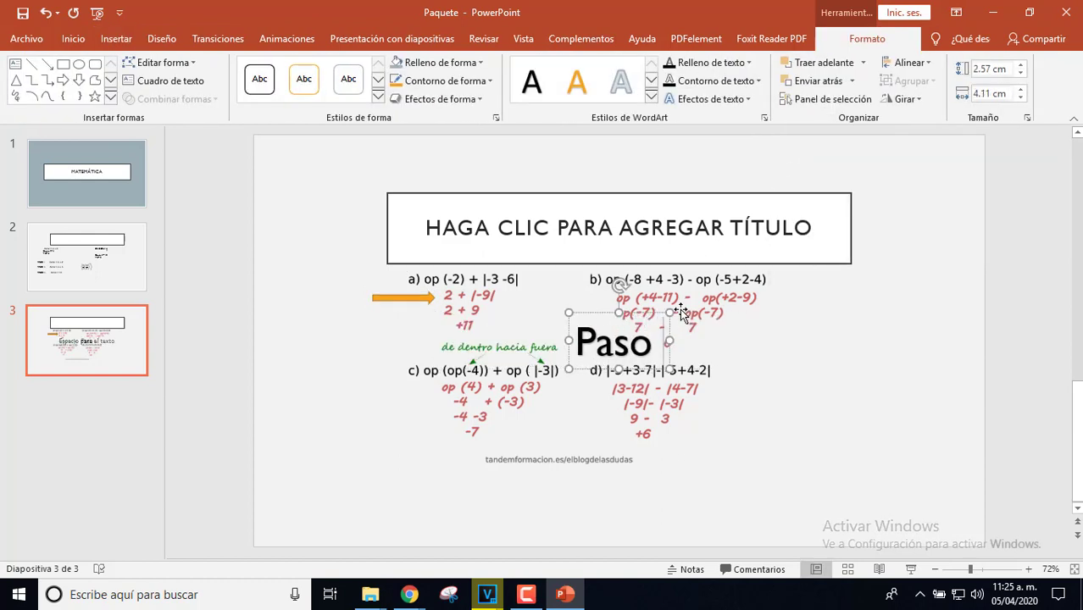
pyautogui.write(' 1')
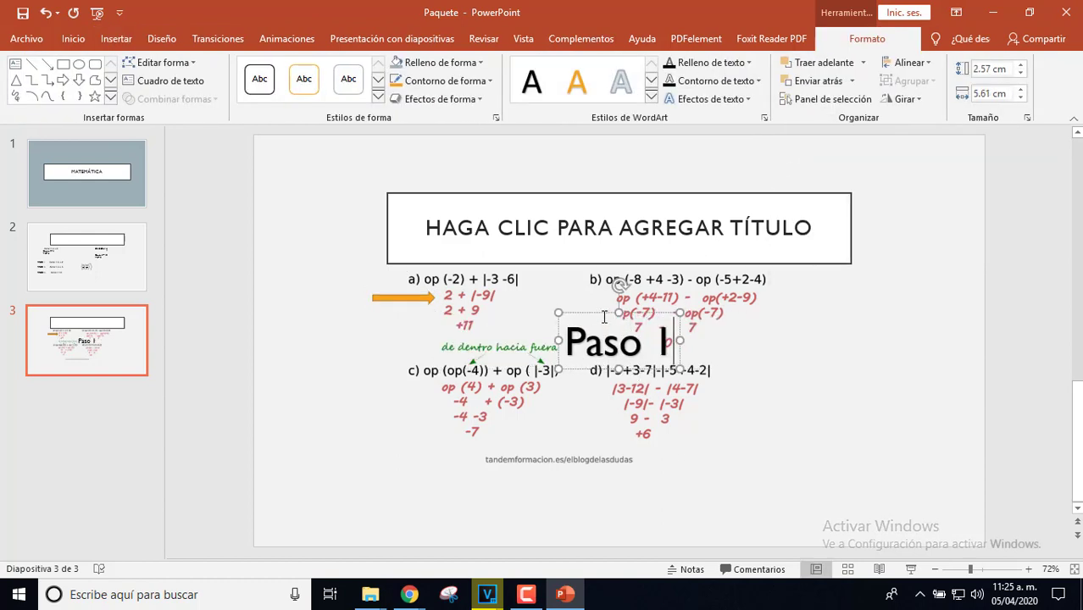
pyautogui.moveTo(603, 315); pyautogui.dragTo(299, 266)
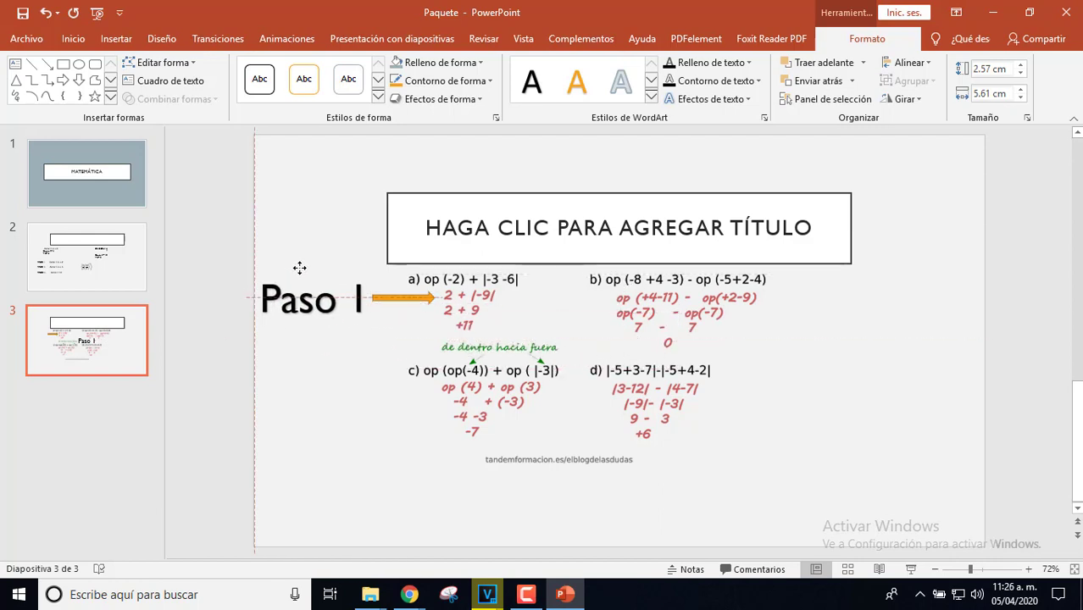
pyautogui.click(887, 367)
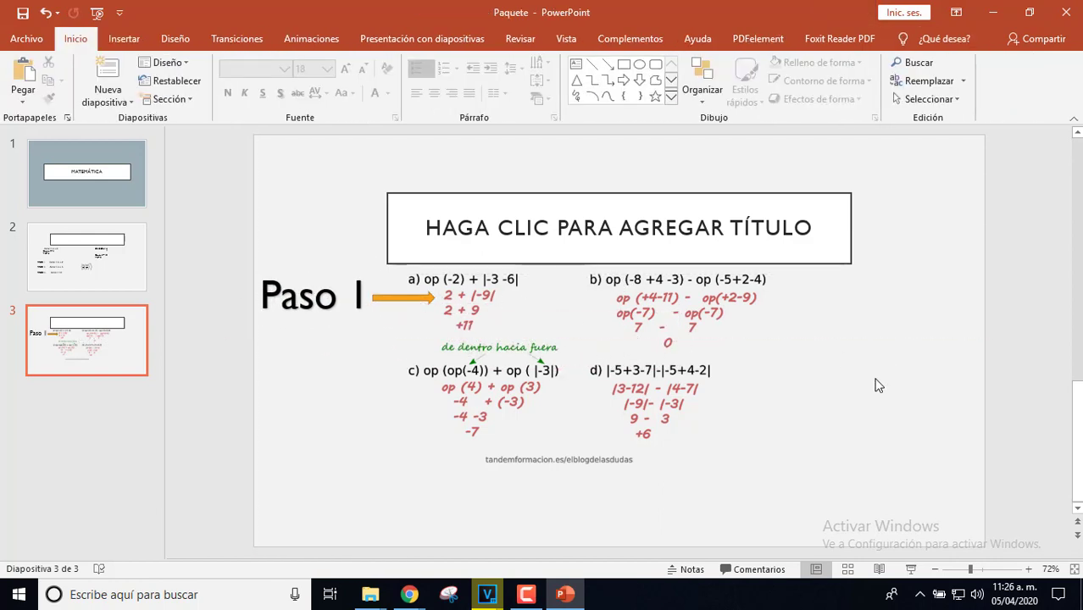
pyautogui.click(115, 264)
pyautogui.click(51, 356)
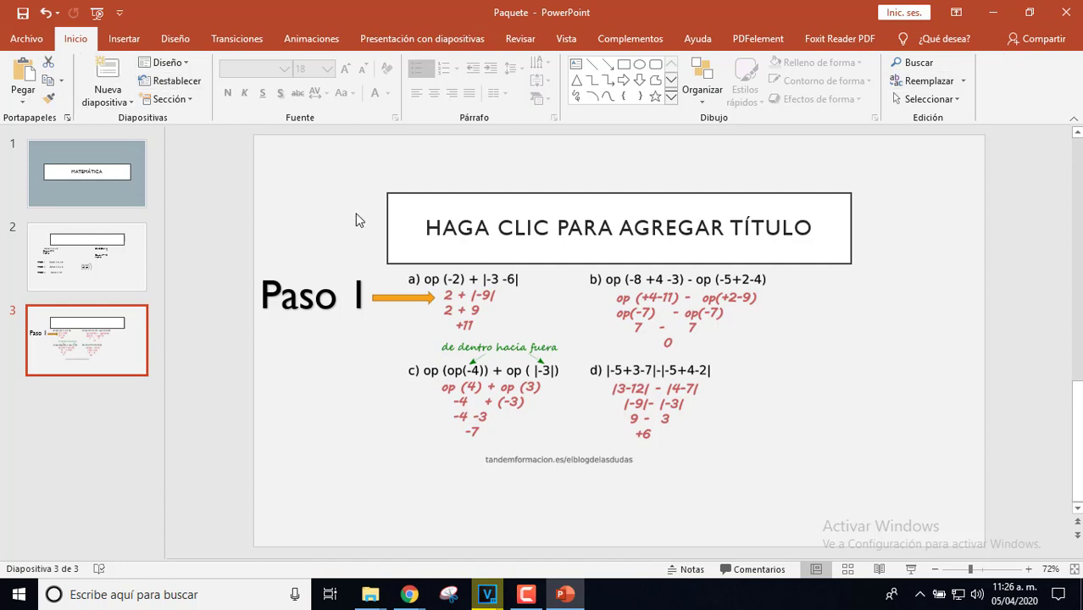
pyautogui.click(139, 227)
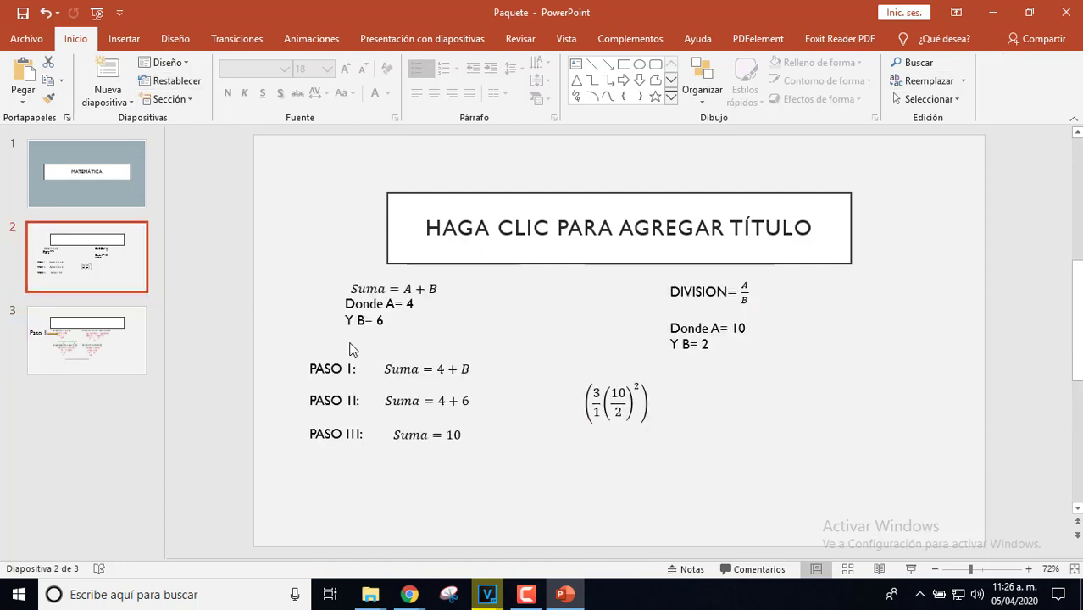
pyautogui.click(135, 343)
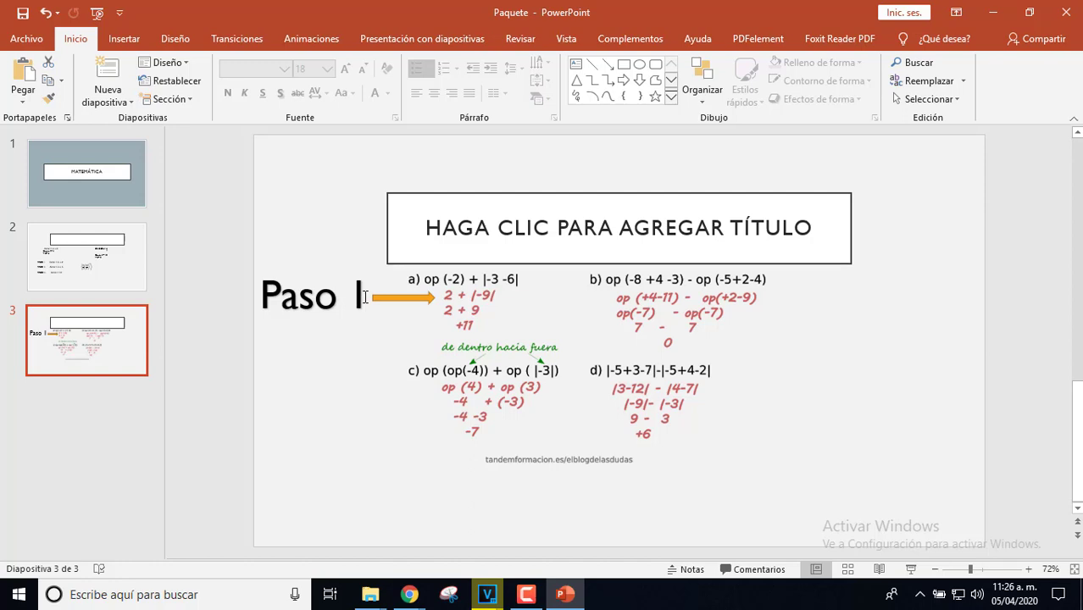
pyautogui.moveTo(356, 298); pyautogui.dragTo(267, 298)
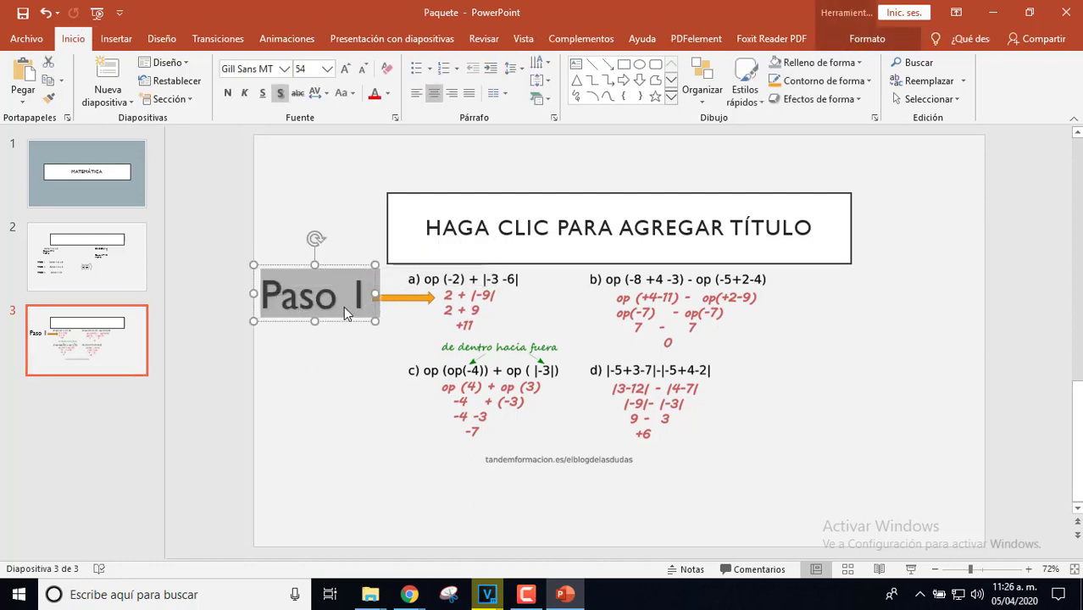
pyautogui.click(240, 183)
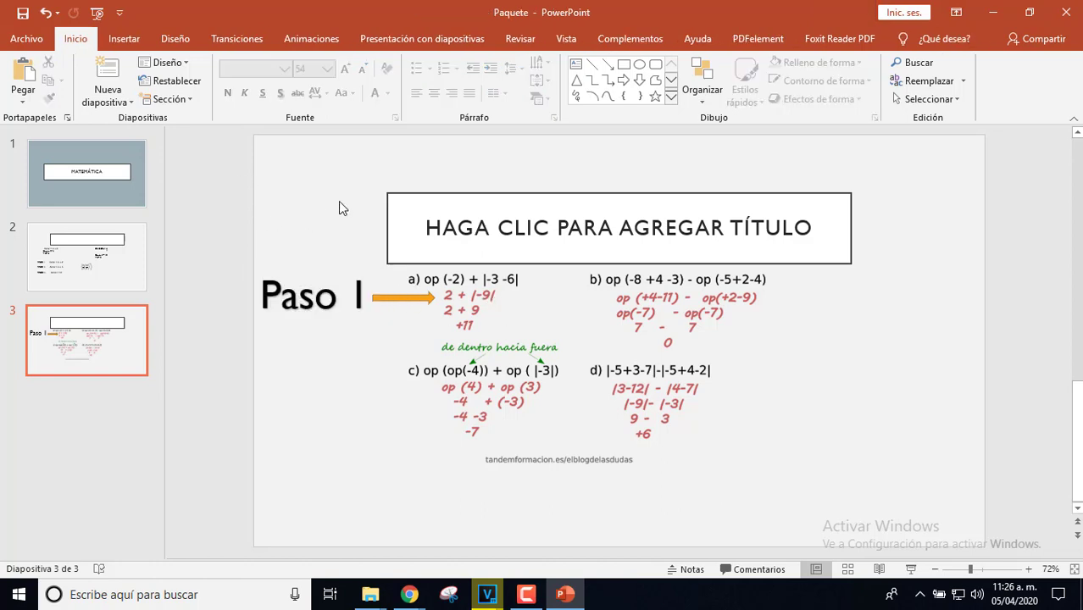